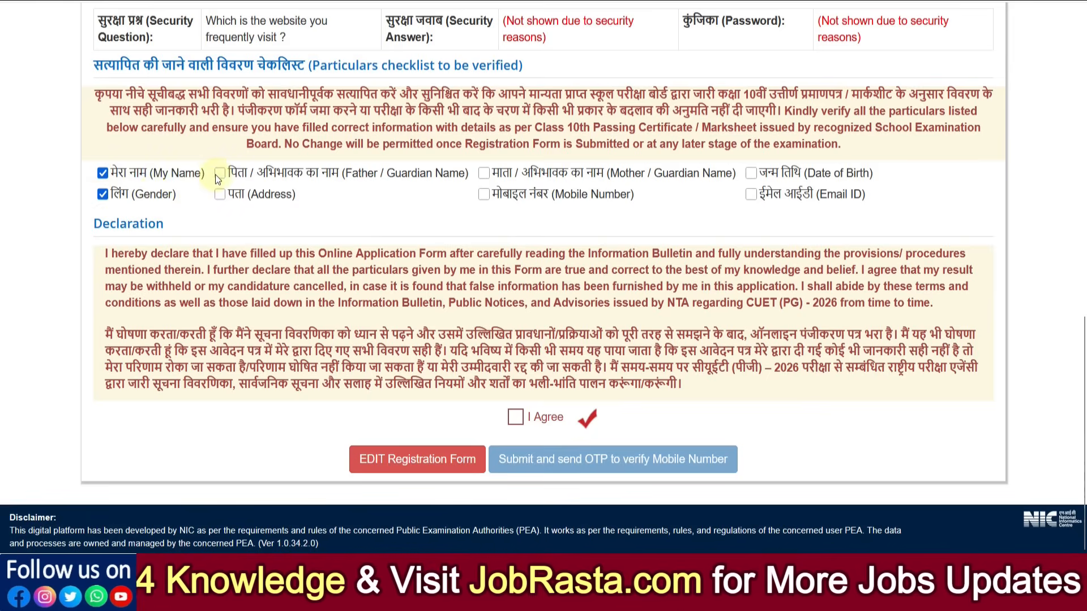
- Mark the father's name, address, mother's name, mobile number, date of birth and email ID as verified in the particulars checklist
left_click(219, 173)
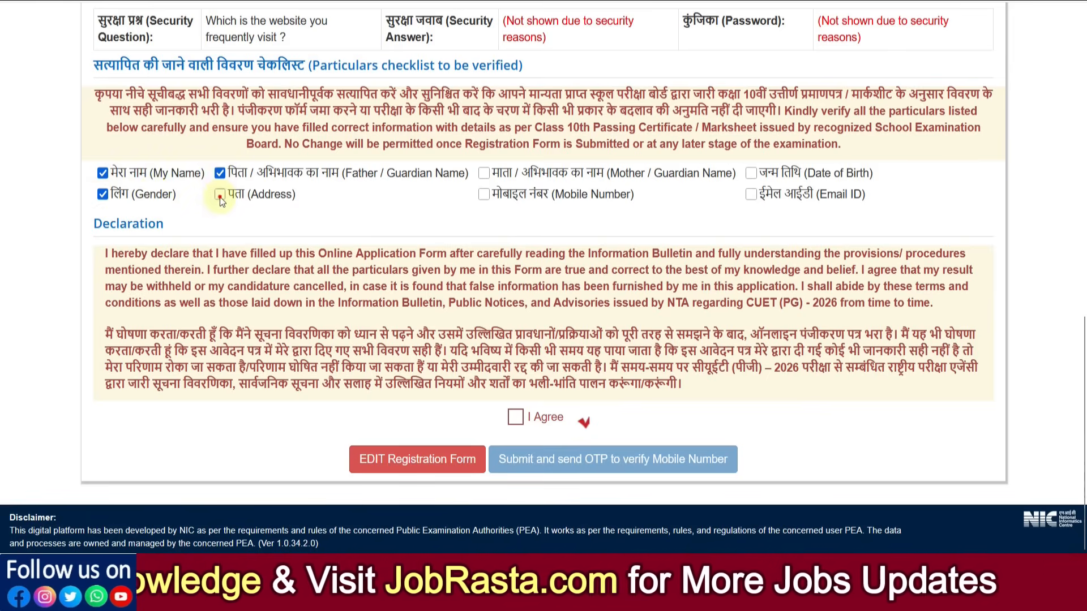
left_click(219, 195)
left_click(484, 173)
left_click(484, 195)
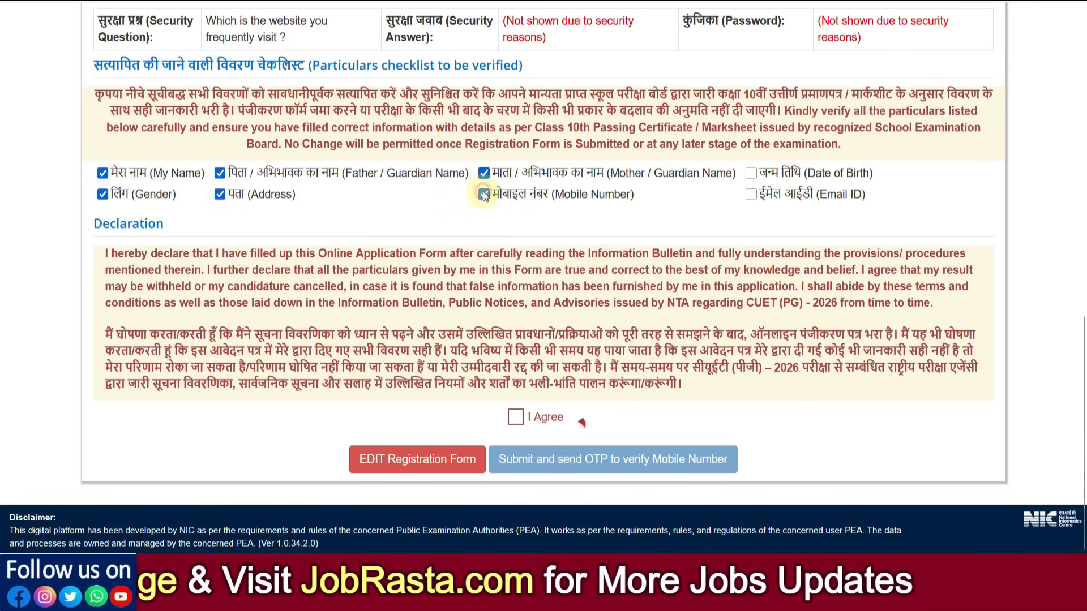
left_click(751, 174)
left_click(751, 194)
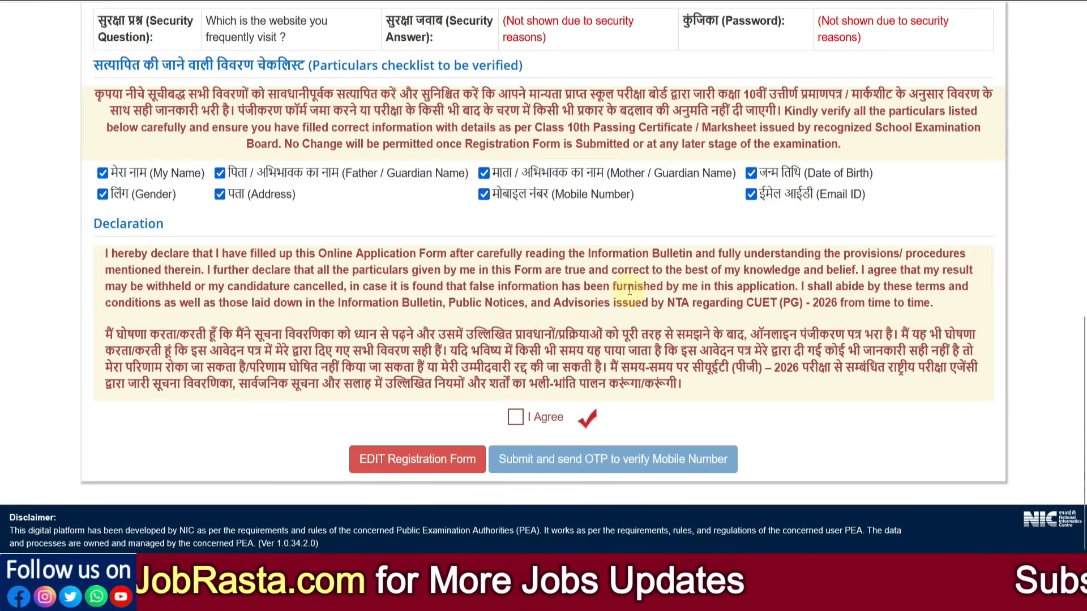
- Agree to the declaration and submit the registration form, requesting an OTP for the mobile number
left_click(514, 419)
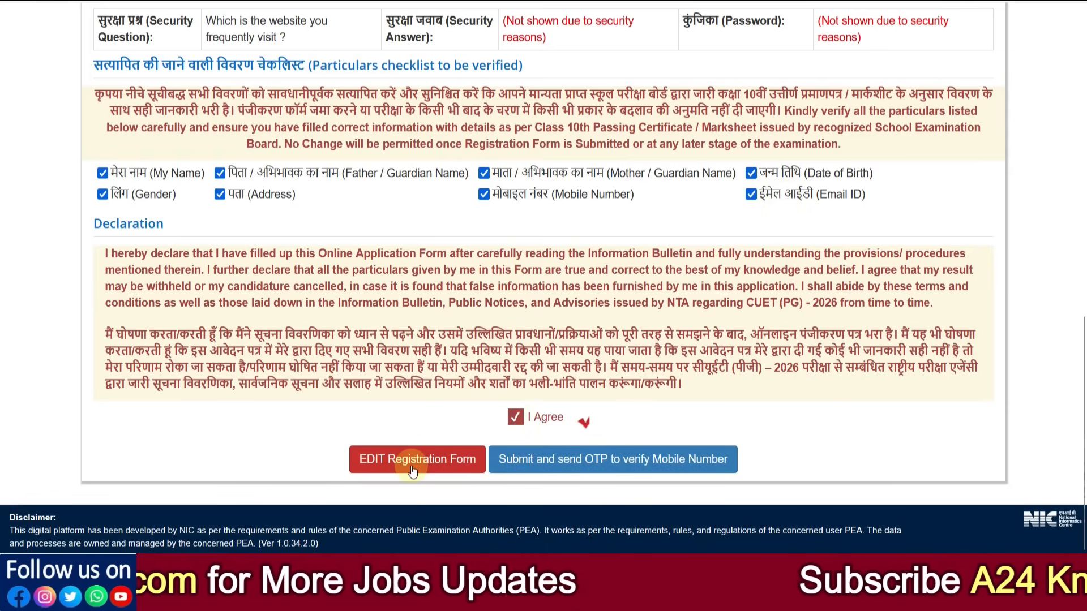
left_click(594, 472)
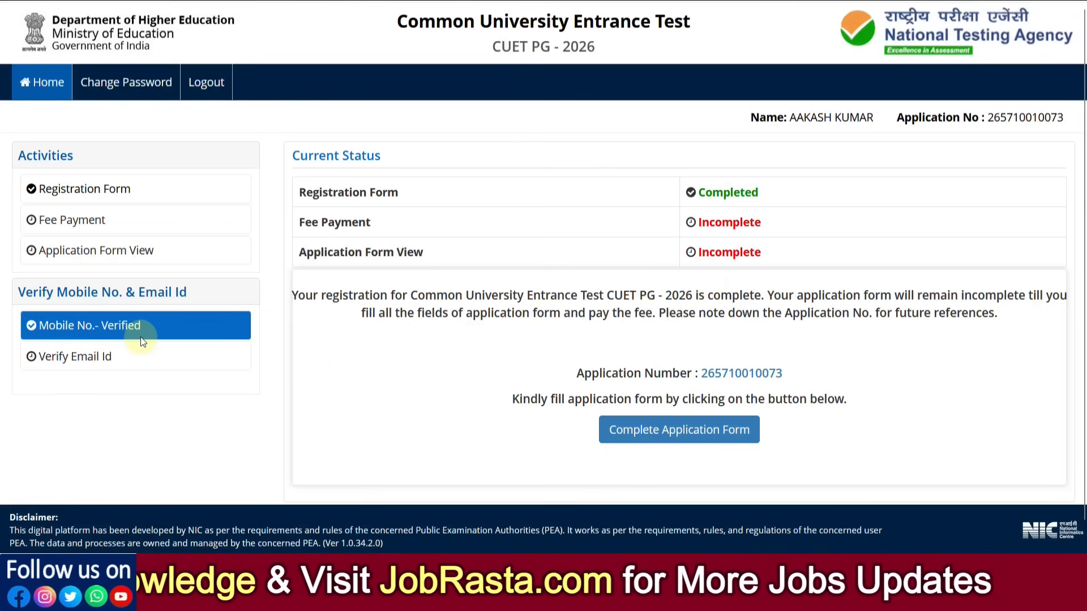
- Open the email ID verification and try to request an OTP using the displayed CAPTCHA
left_click(90, 365)
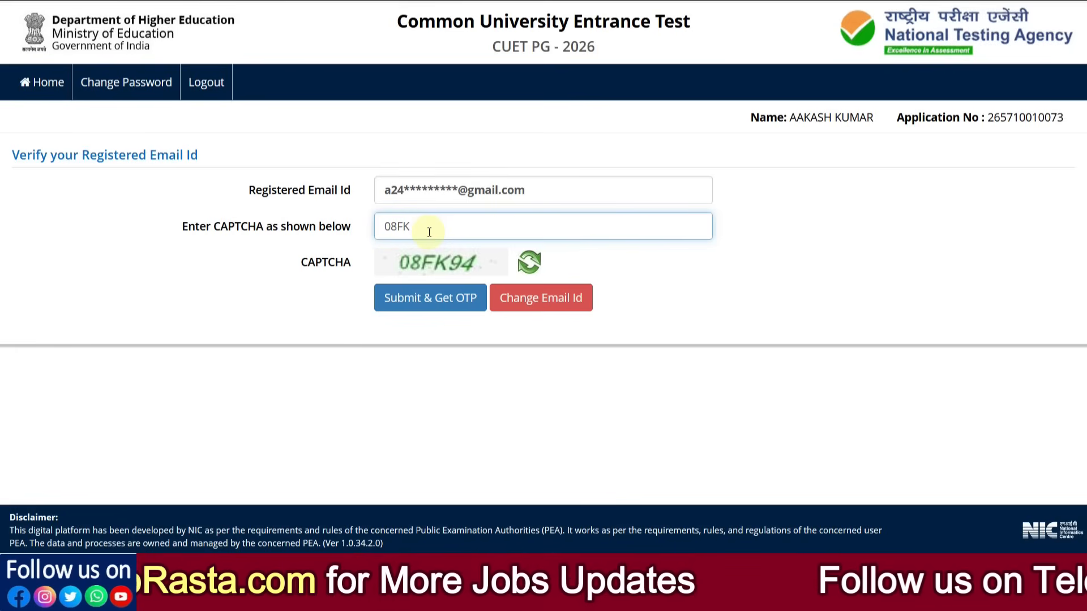
type("94")
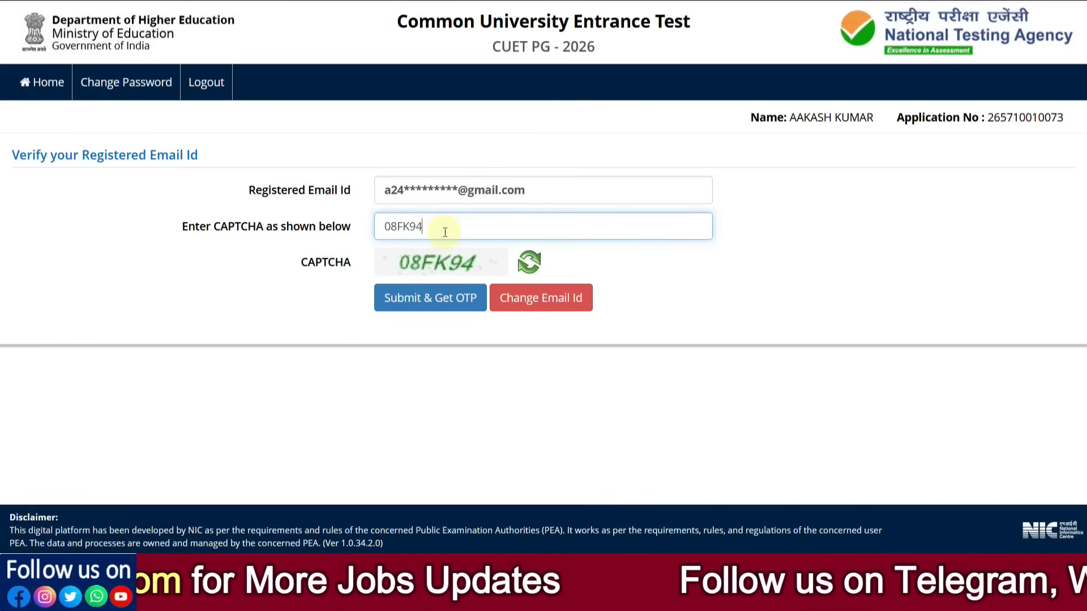
left_click(447, 305)
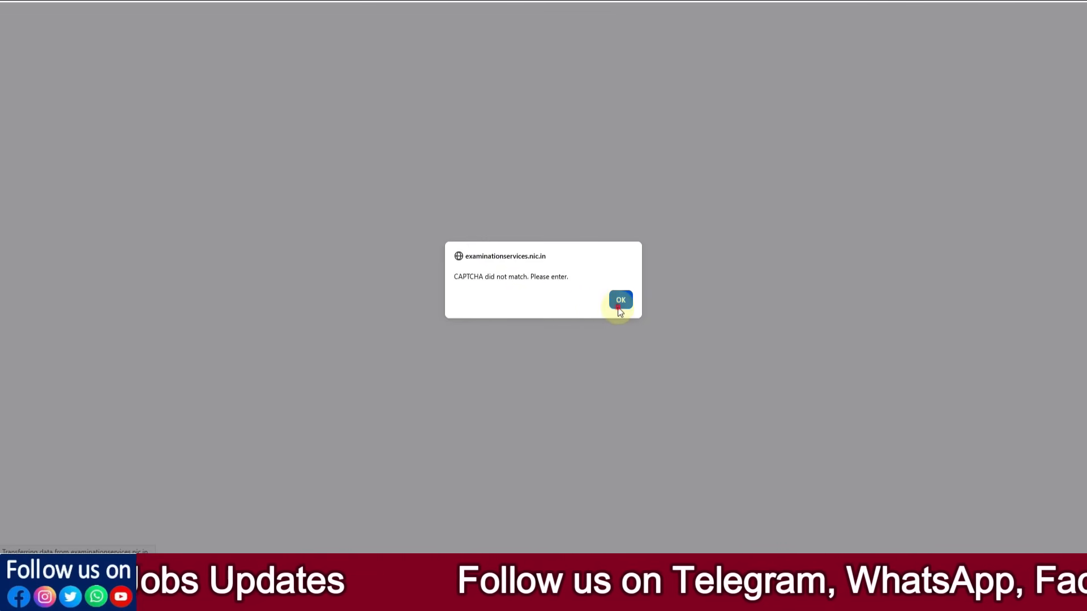
left_click(618, 308)
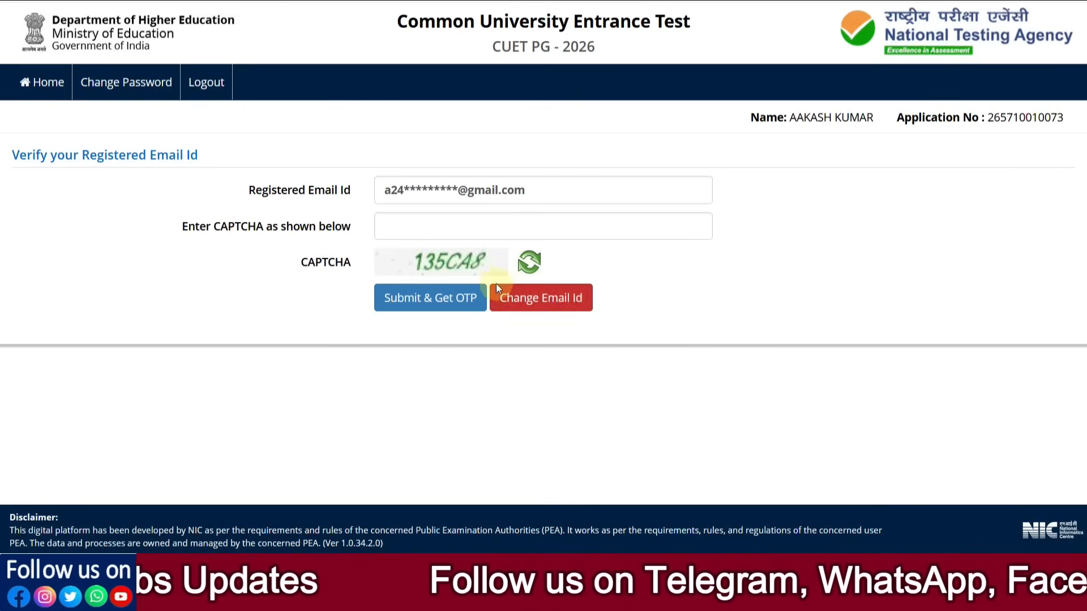
- Enter the new CAPTCHA, request the OTP for the registered email ID and dismiss the confirmation message
left_click(435, 231)
type("13")
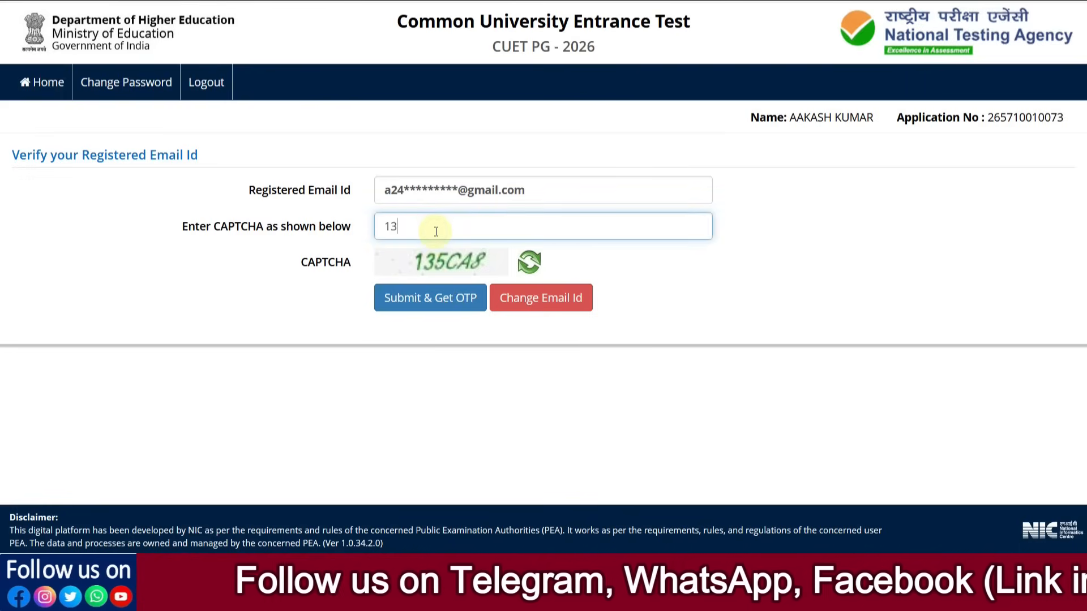
type("5CA8")
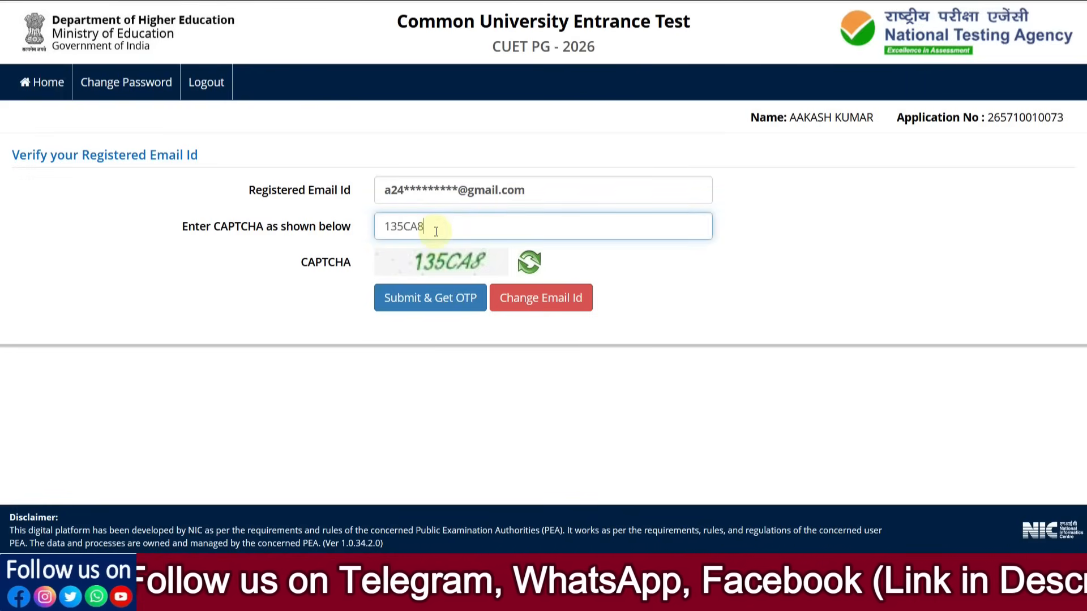
left_click(447, 304)
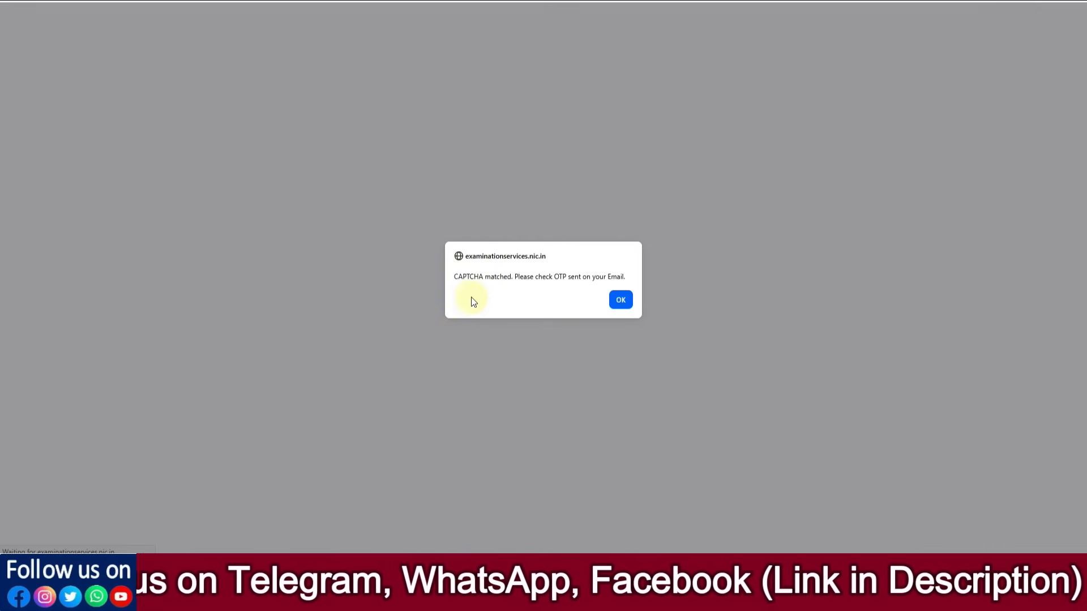
left_click(622, 300)
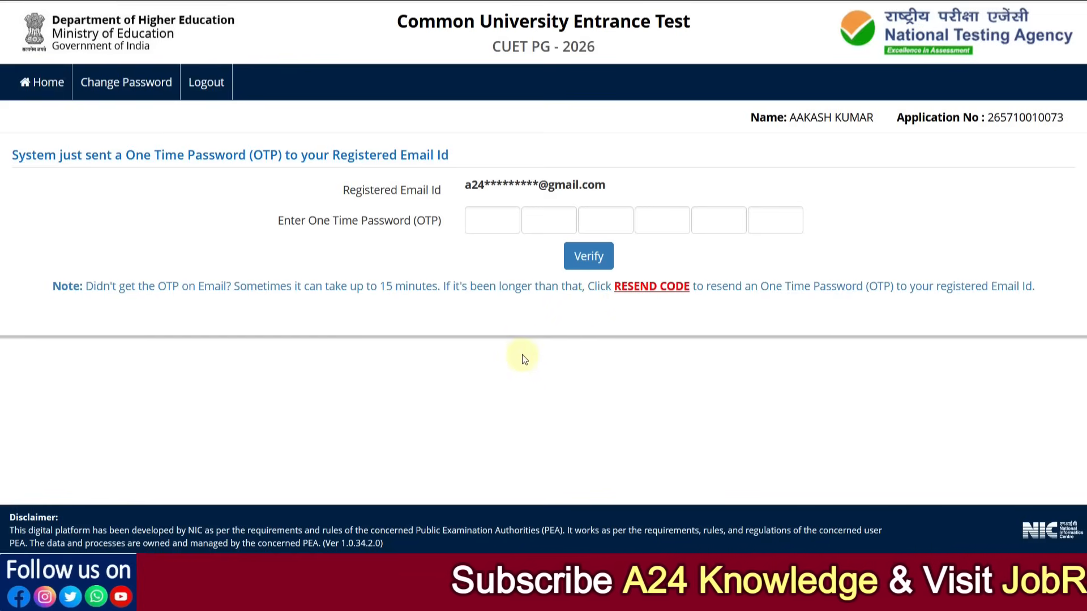
- Enter the one-time password sent to the registered email ID and verify it
left_click(501, 230)
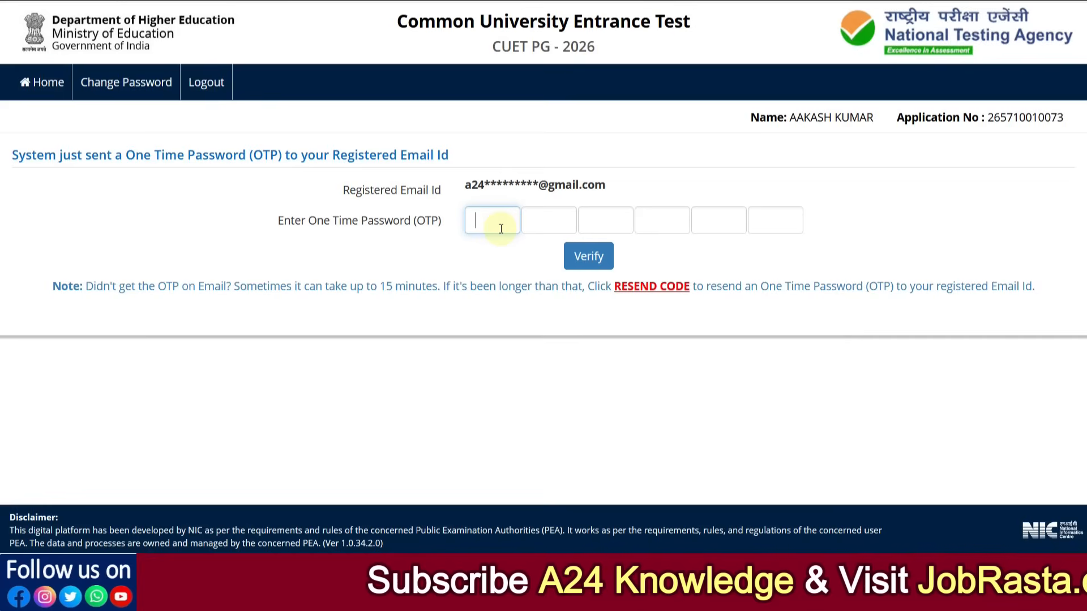
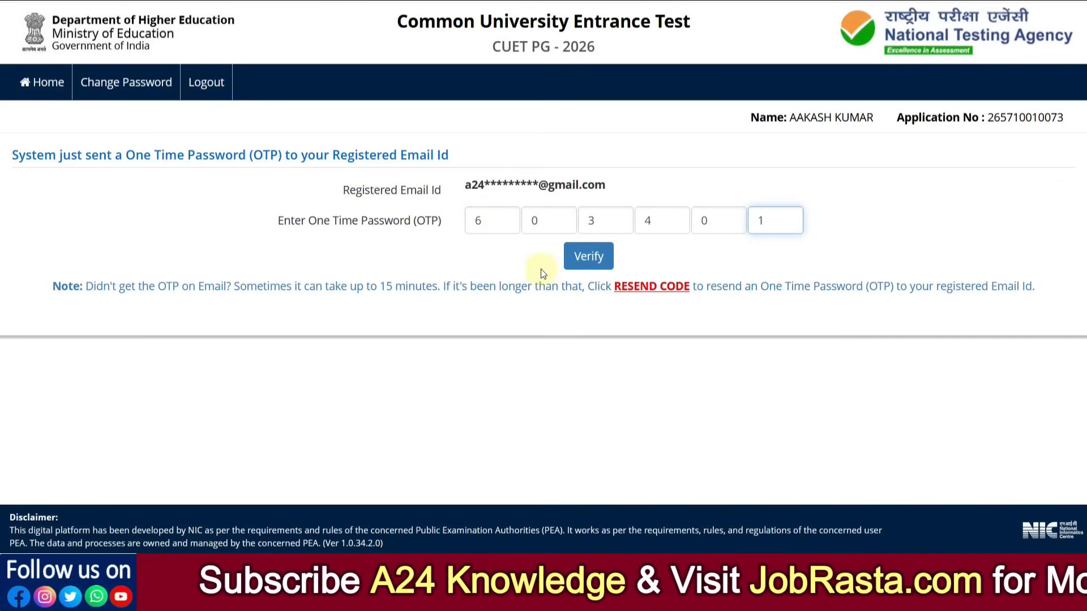
left_click(573, 258)
left_click(558, 378)
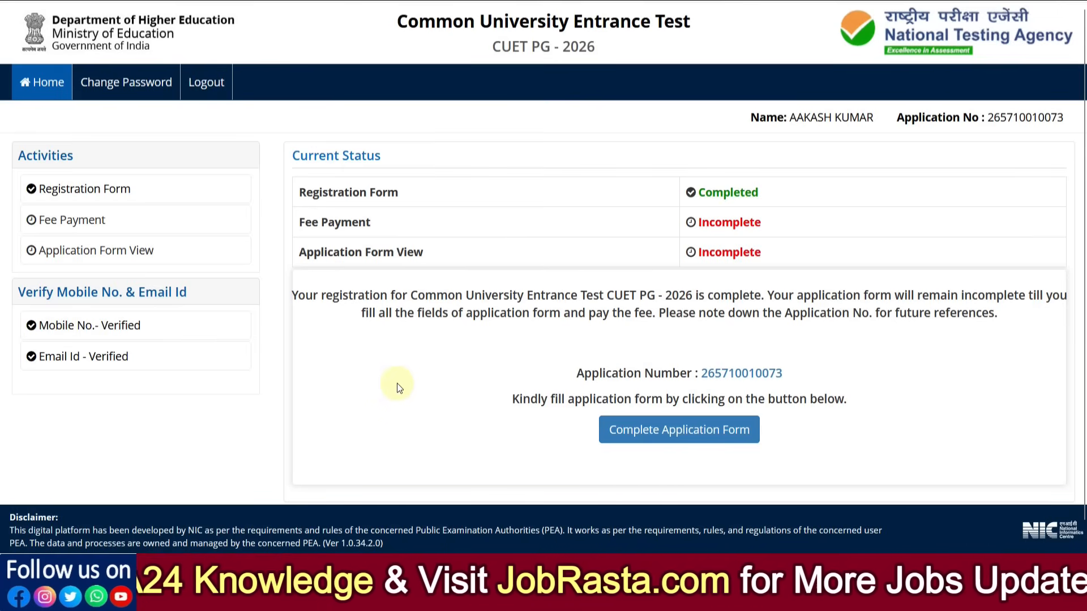
- Start completing the application form and proceed from the application status overview to Personal Details
left_click(679, 429)
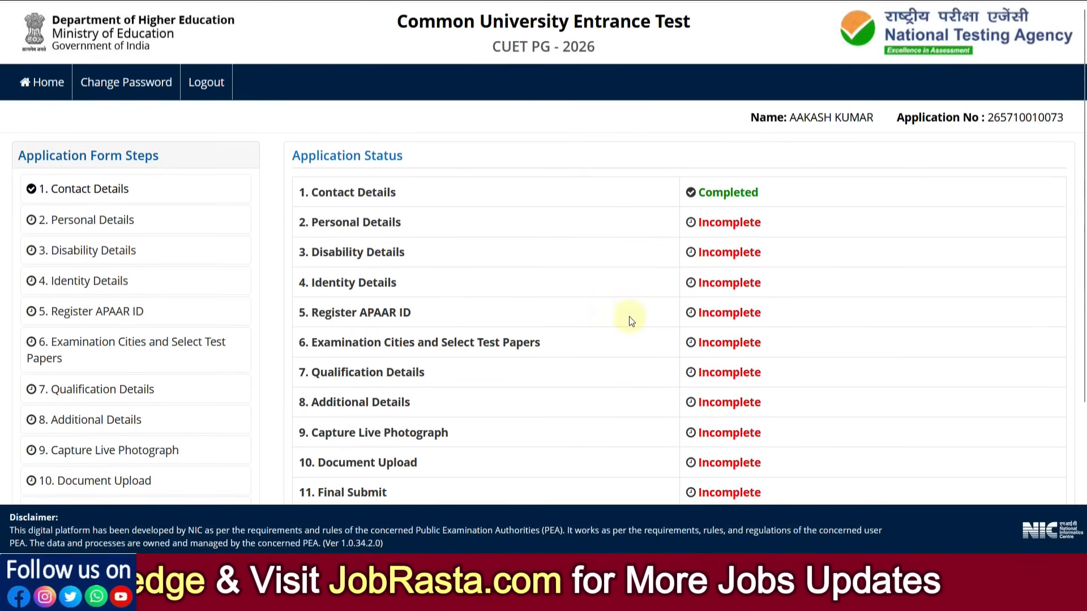
scroll(629, 306, "down", 2)
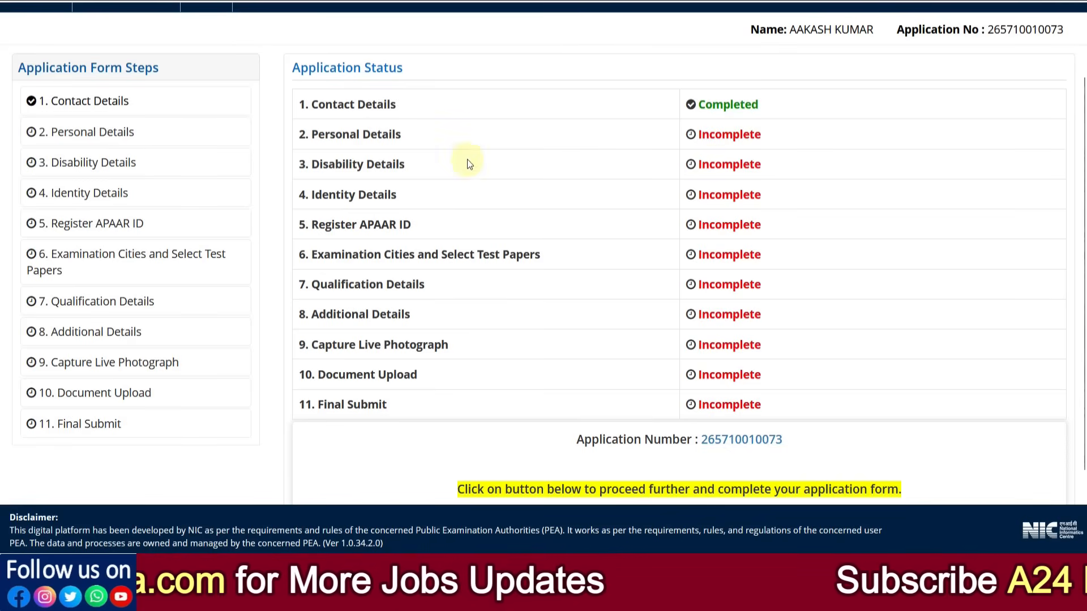
scroll(553, 284, "down", 2)
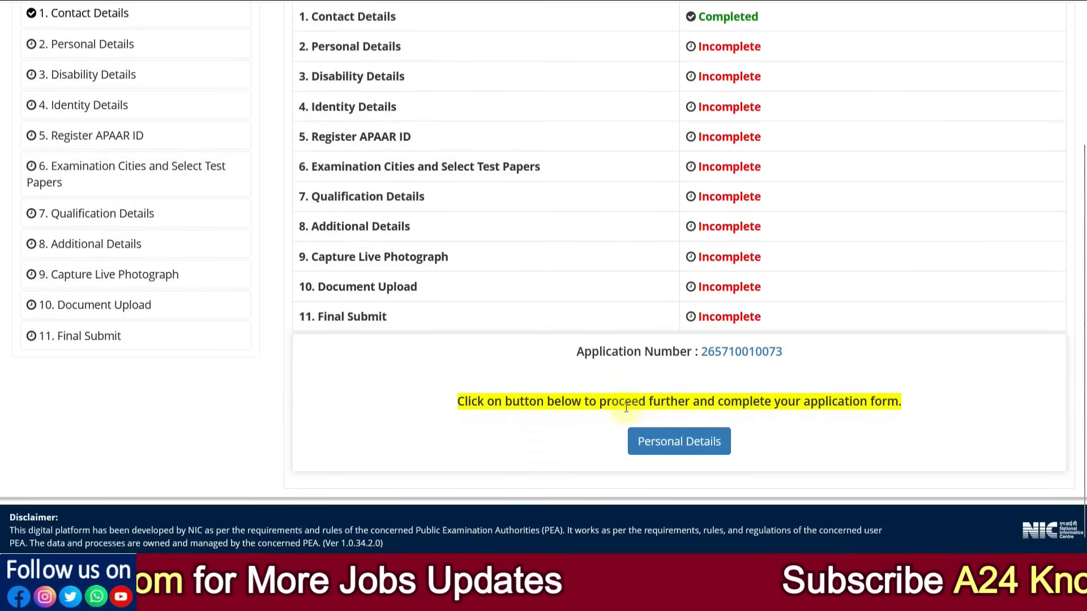
left_click(662, 446)
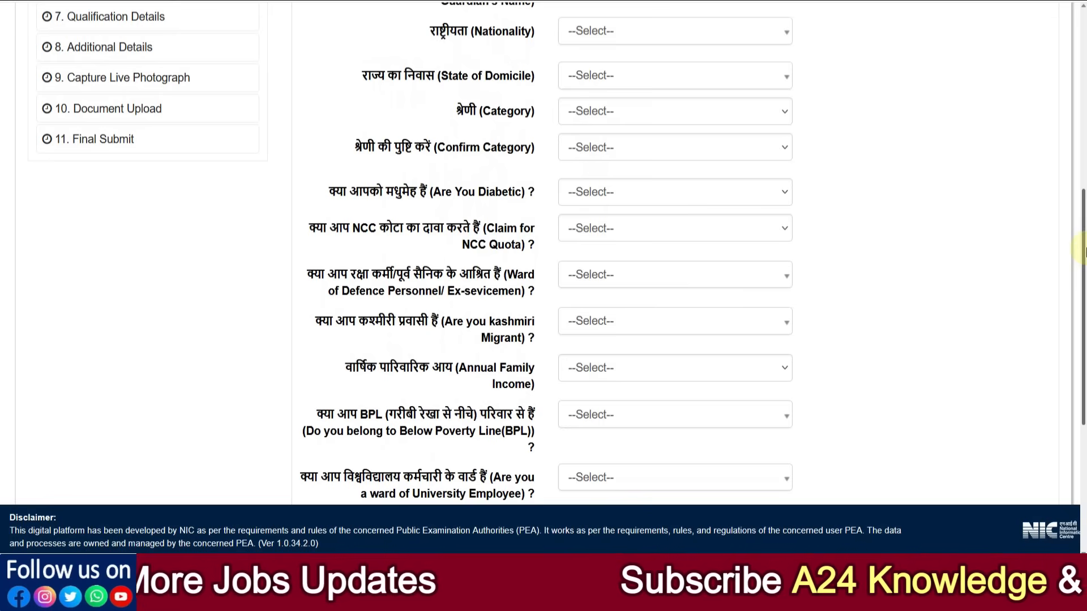
- Set the nationality to Indian and the state of domicile to RAJASTHAN
left_click(587, 37)
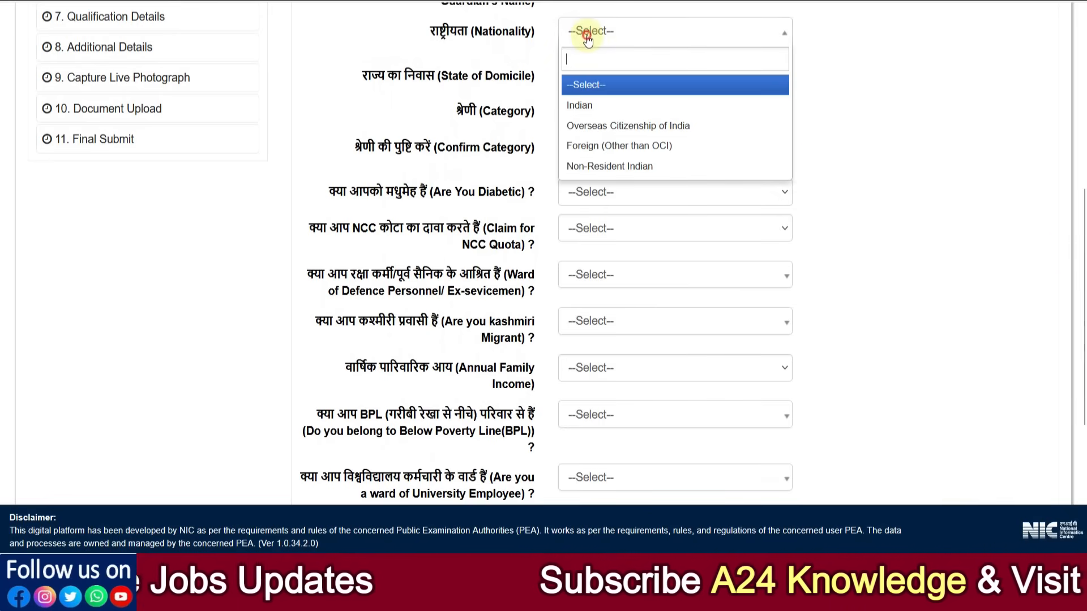
left_click(594, 106)
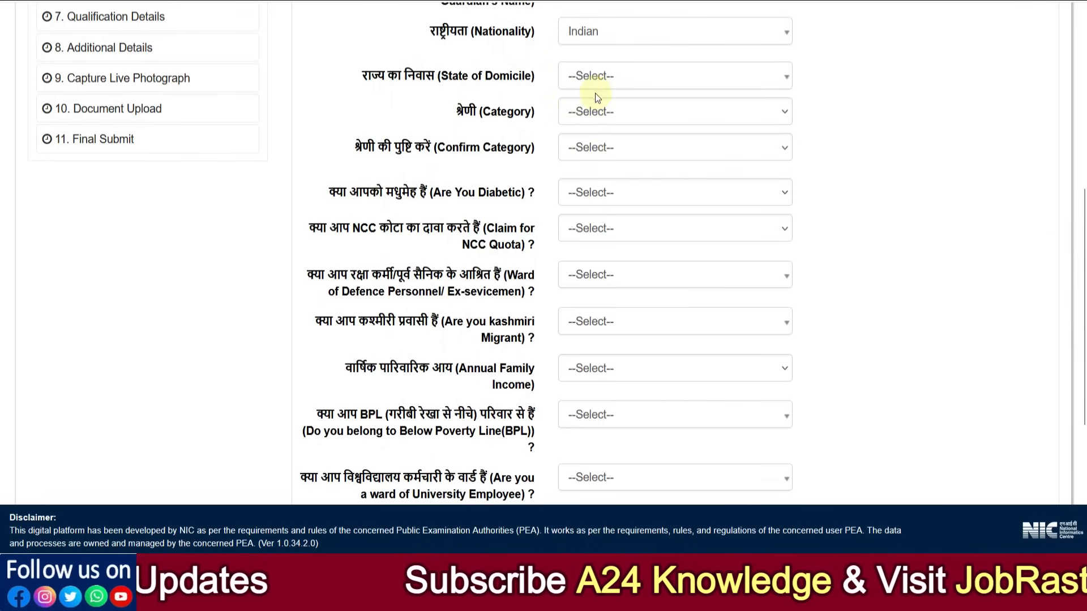
left_click(594, 82)
scroll(606, 232, "down", 5)
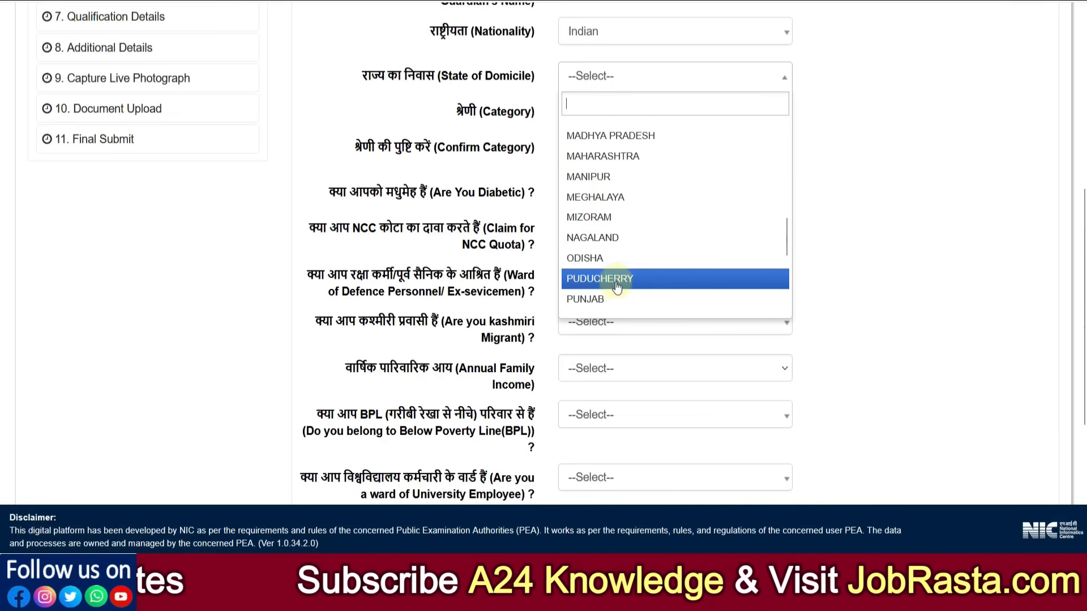
scroll(618, 287, "down", 3)
left_click(607, 187)
- Set both the category and the confirm category to OBC- (Non Creamy Layer)
left_click(588, 113)
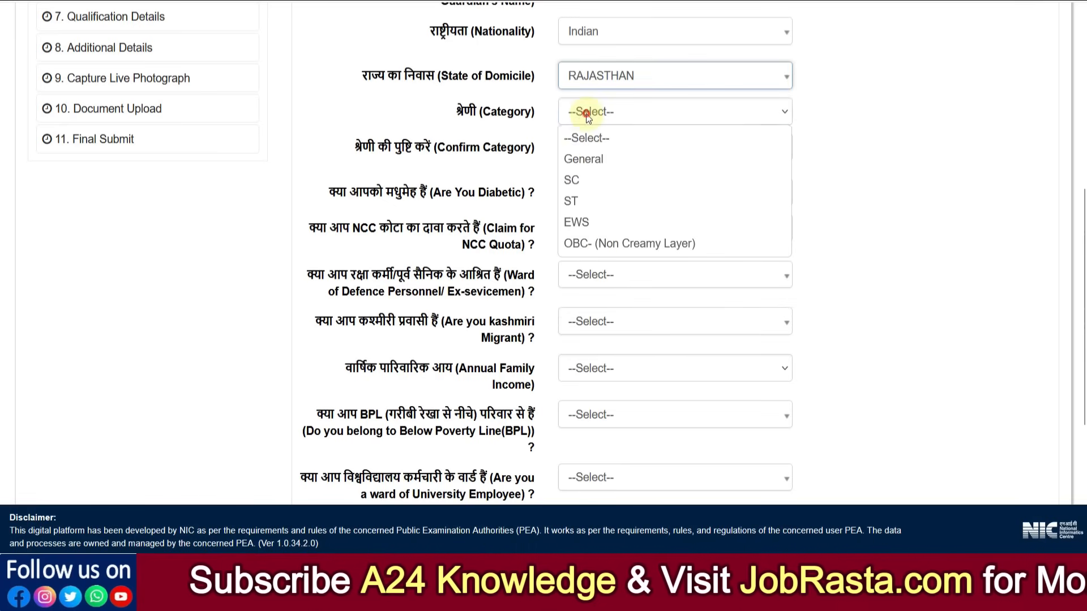
left_click(589, 159)
left_click(581, 121)
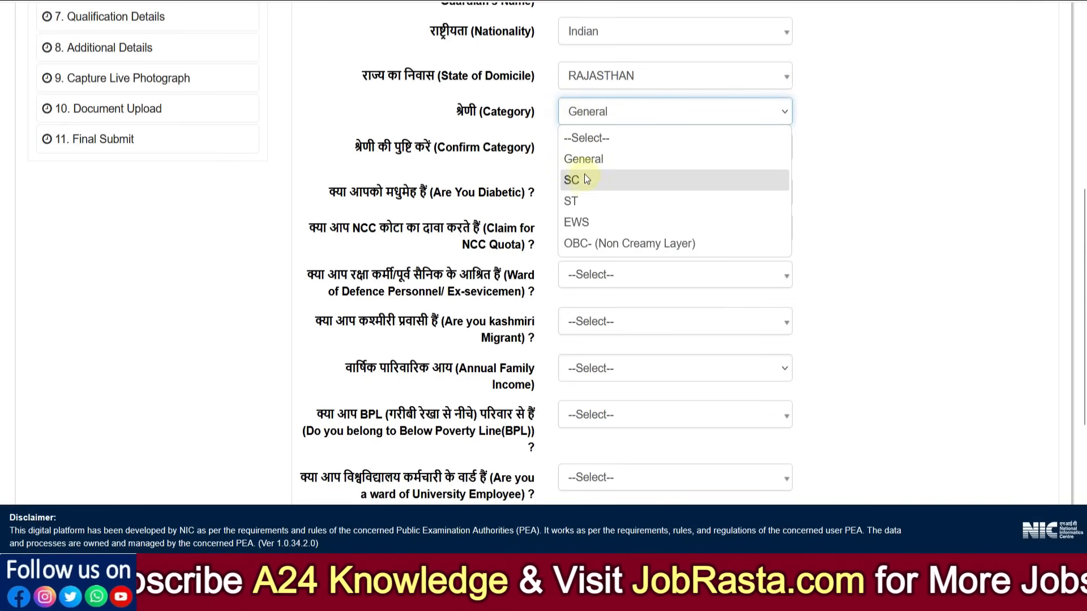
left_click(585, 244)
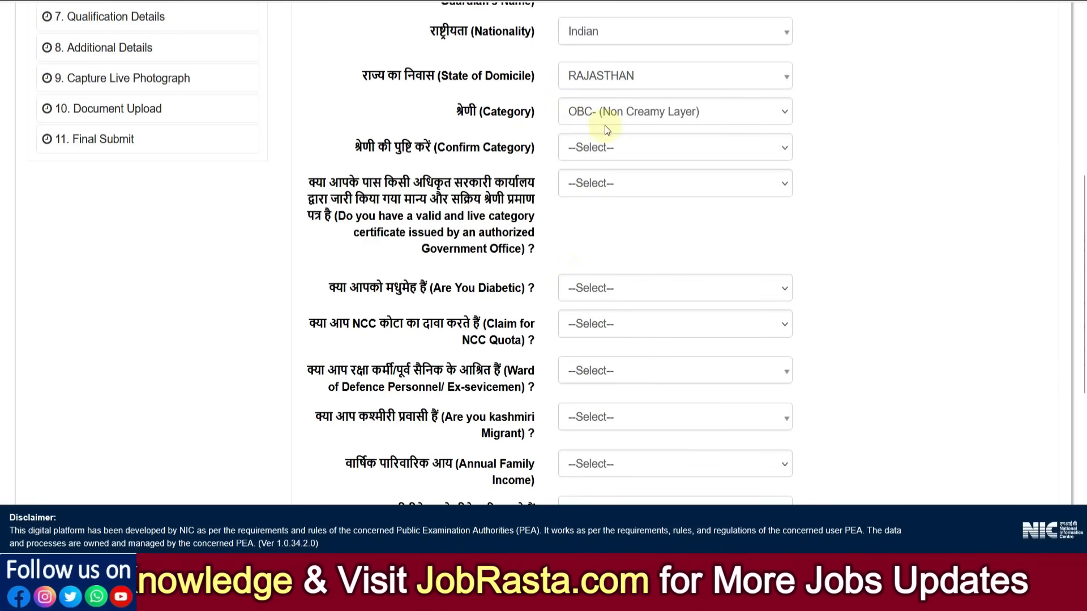
left_click(574, 150)
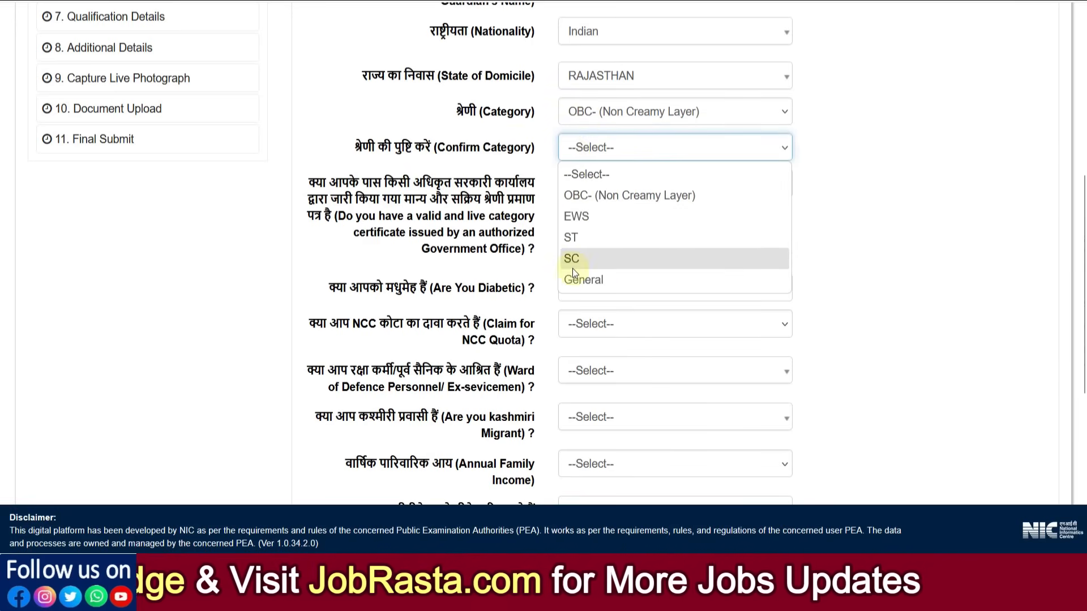
left_click(585, 198)
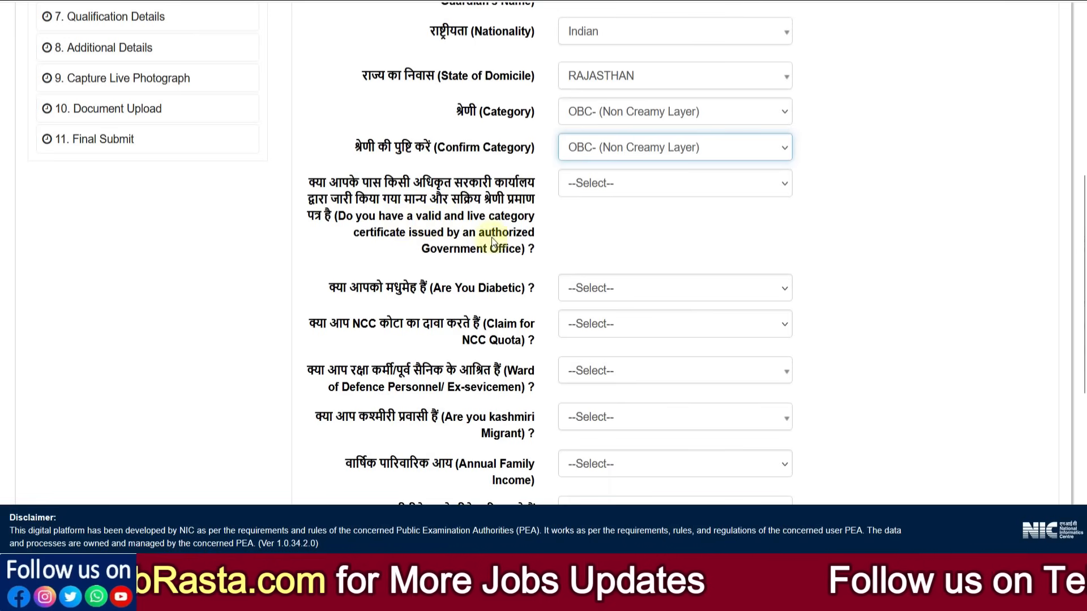
- Answer the valid category certificate question with "No - I have applied but awaiting the certificate" and go through its application date and authority fields
left_click(603, 188)
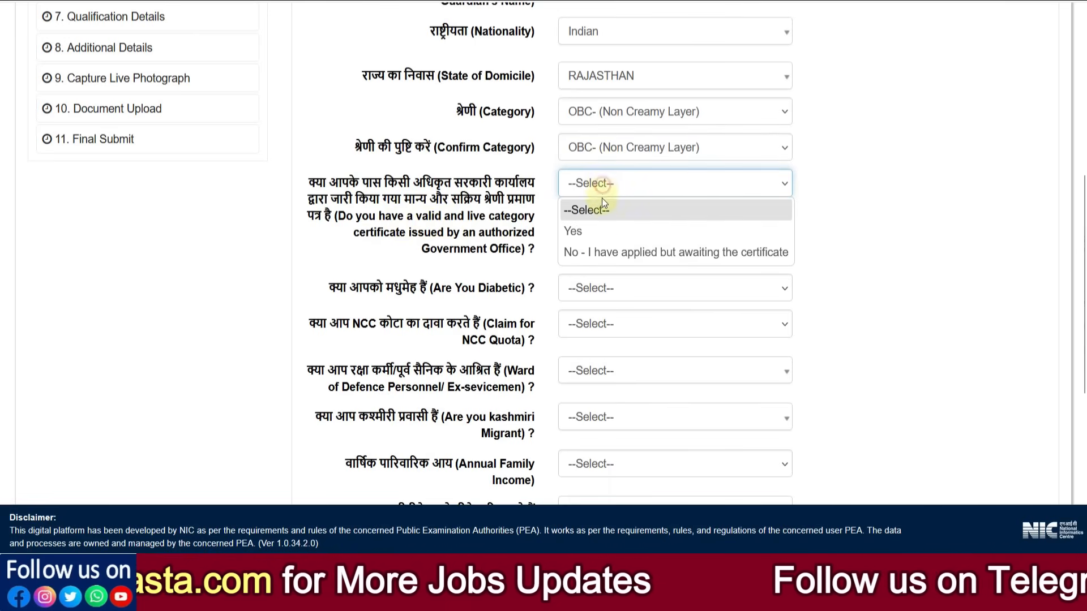
left_click(599, 252)
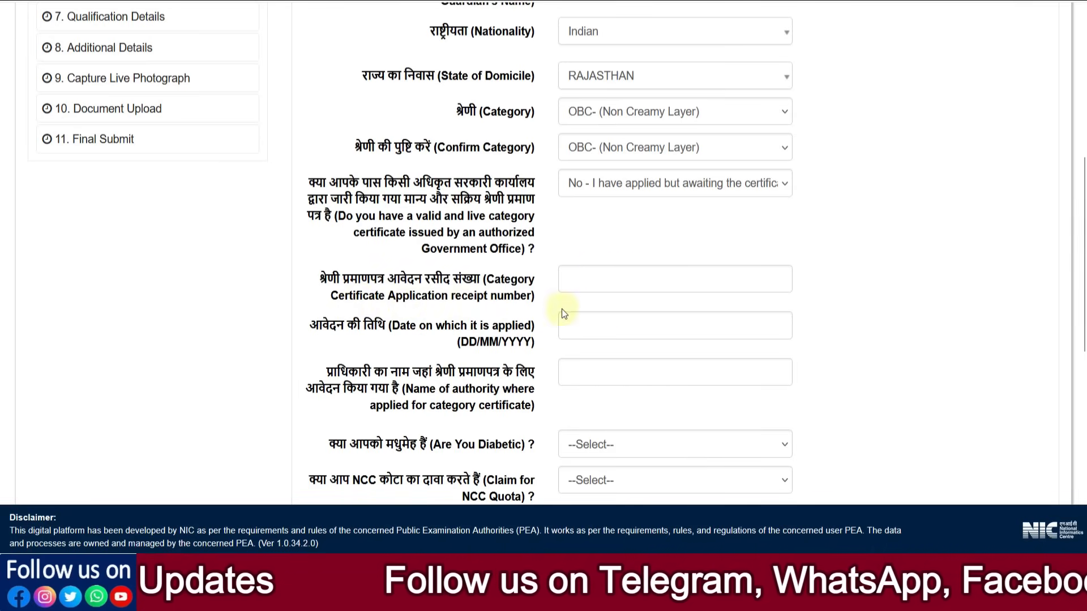
left_click(578, 327)
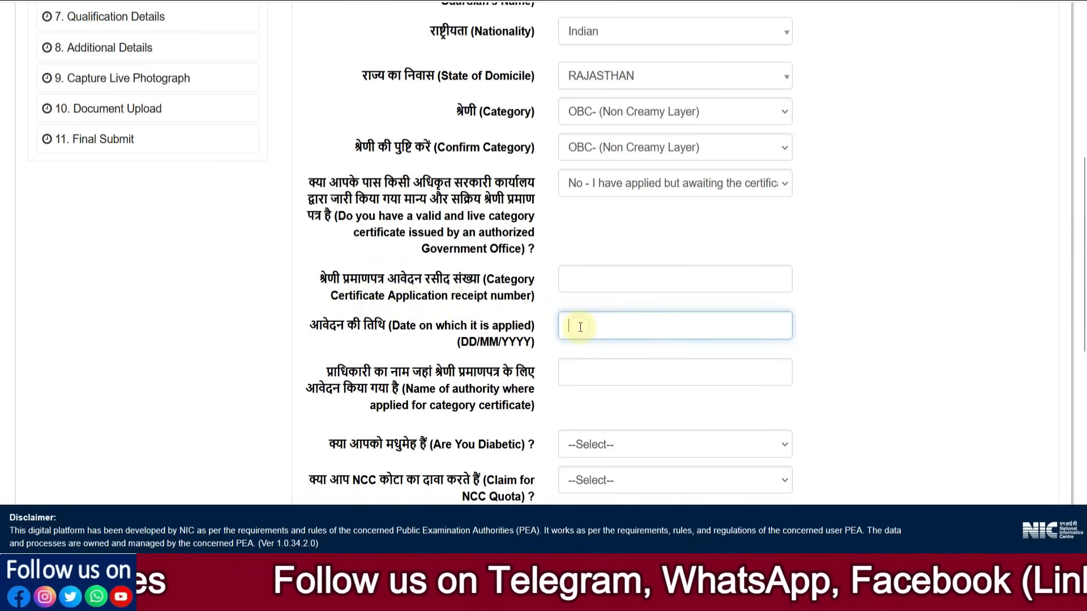
left_click(575, 371)
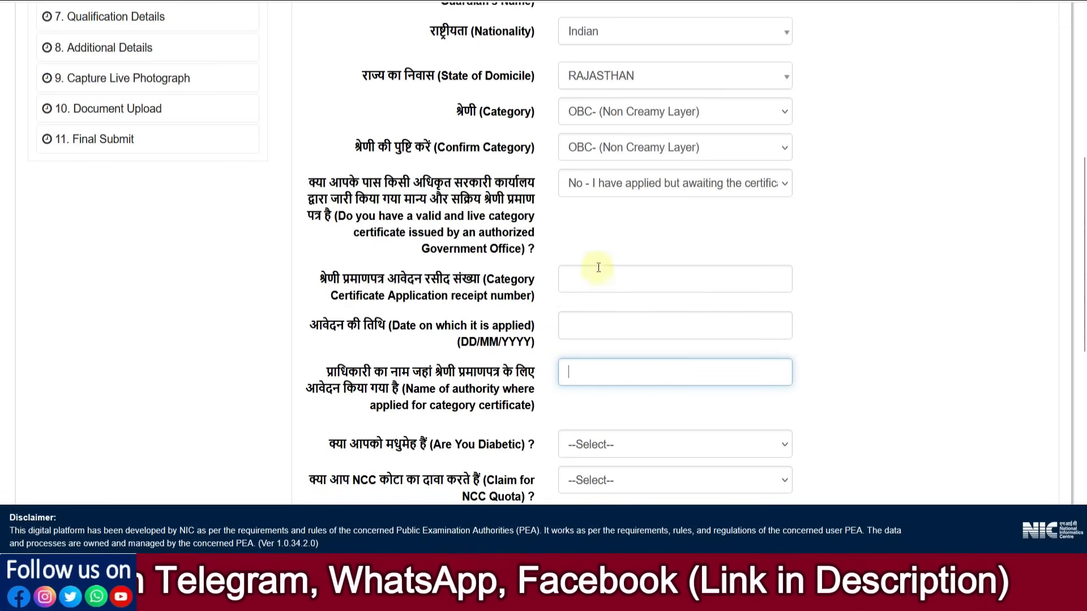
- Answer the valid category certificate question with Yes and go through the certificate issue date and issuing authority fields
left_click(582, 195)
left_click(590, 229)
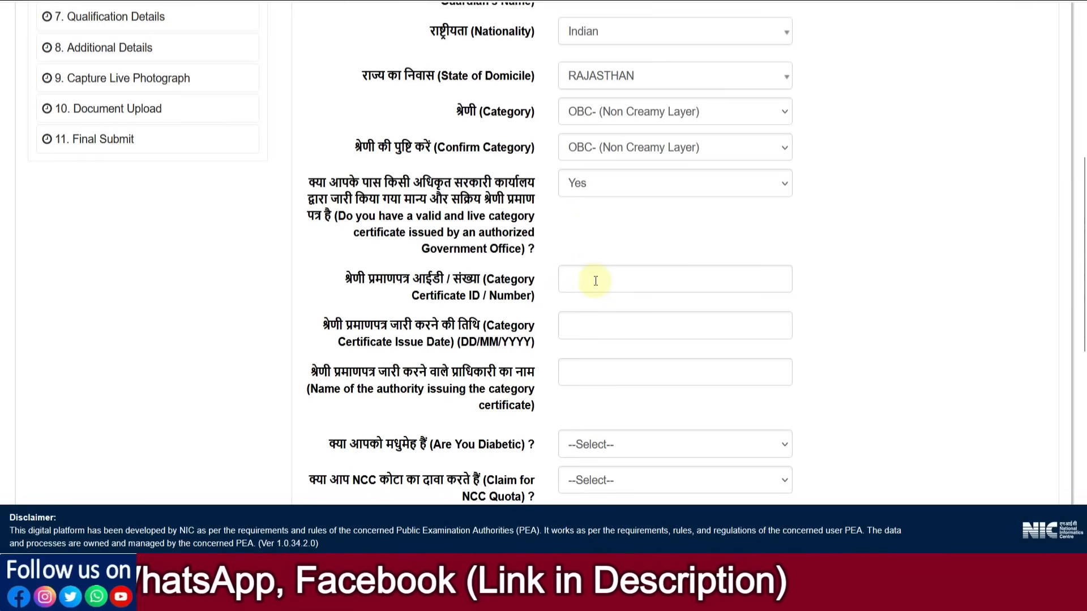
left_click(586, 327)
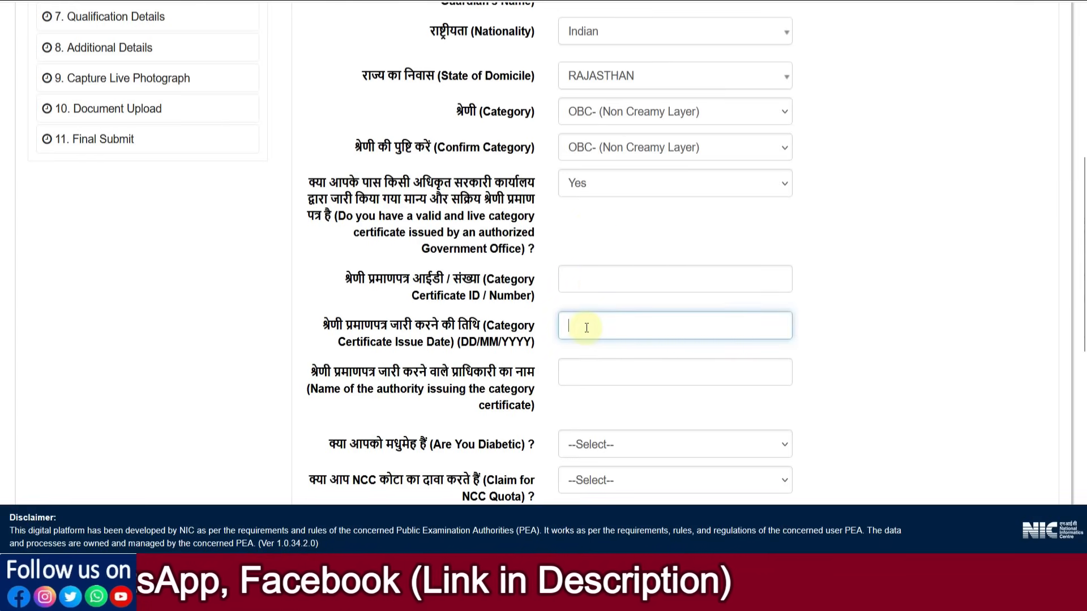
left_click(572, 375)
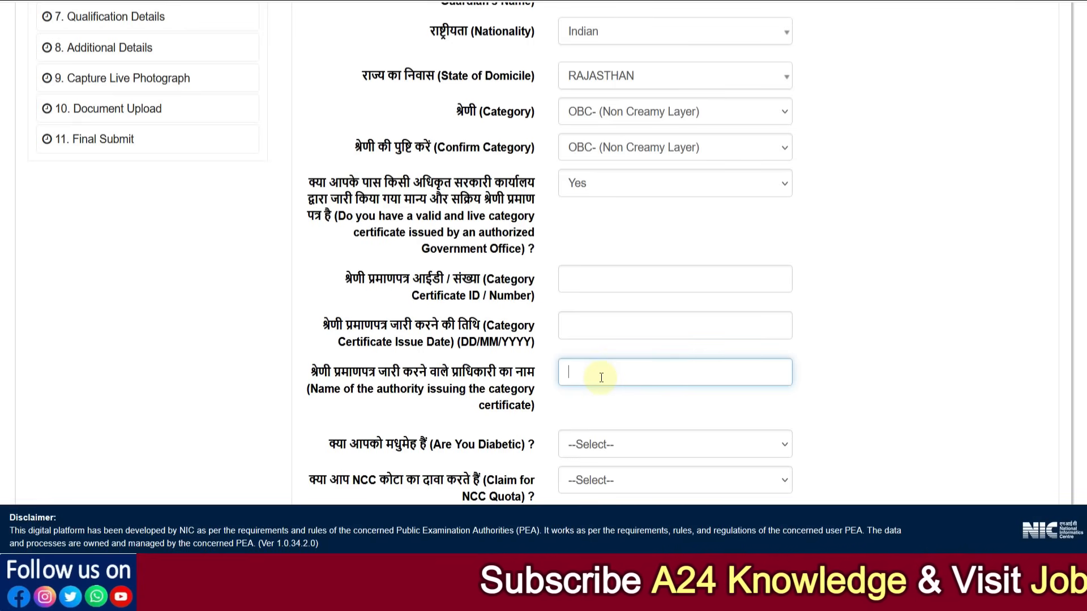
- Answer No to both the diabetic question and the NCC quota claim
scroll(601, 377, "down", 3)
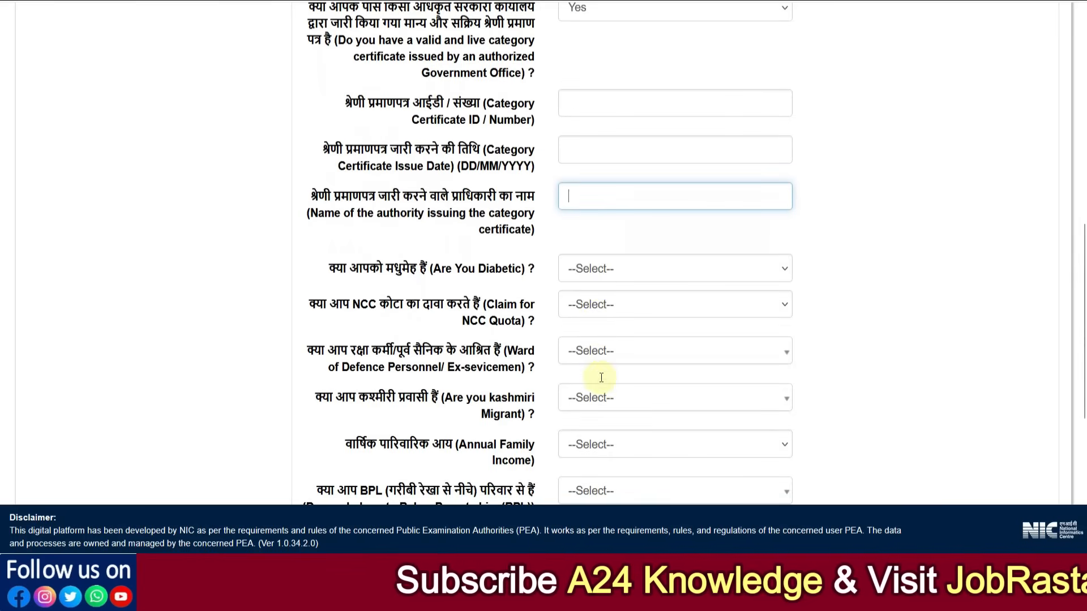
left_click(595, 270)
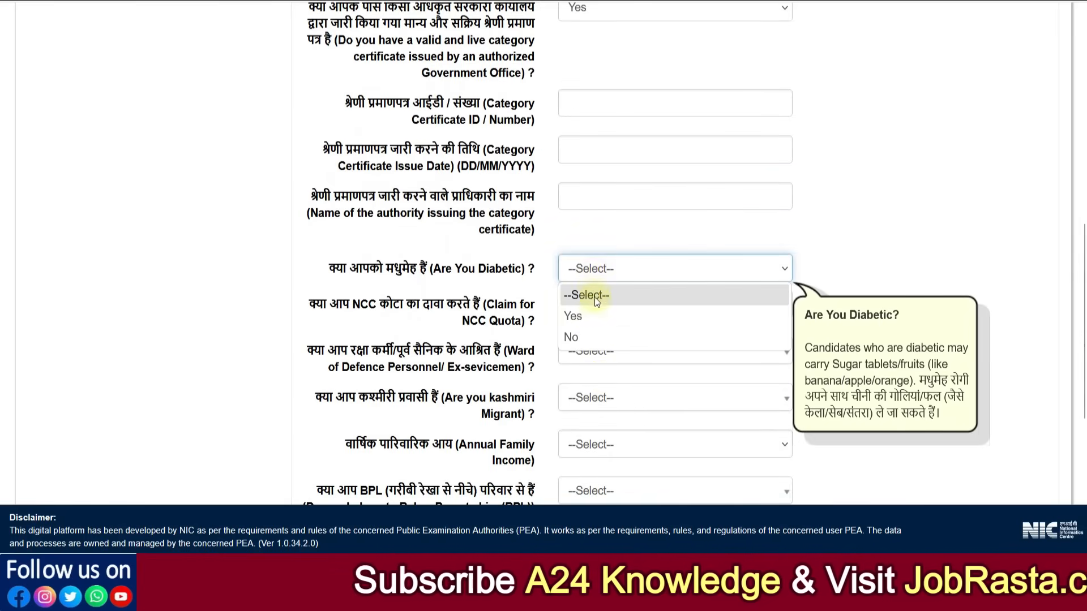
left_click(592, 333)
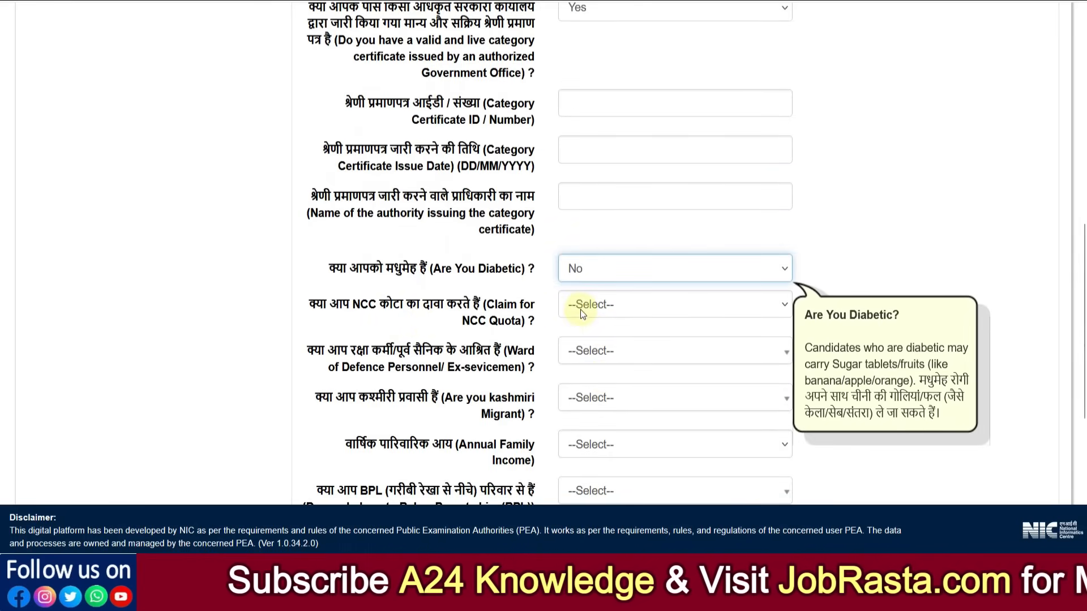
left_click(582, 311)
left_click(572, 372)
- Answer No to both the ward of defence personnel/ex-servicemen question and the Kashmiri migrant question
scroll(517, 346, "down", 1)
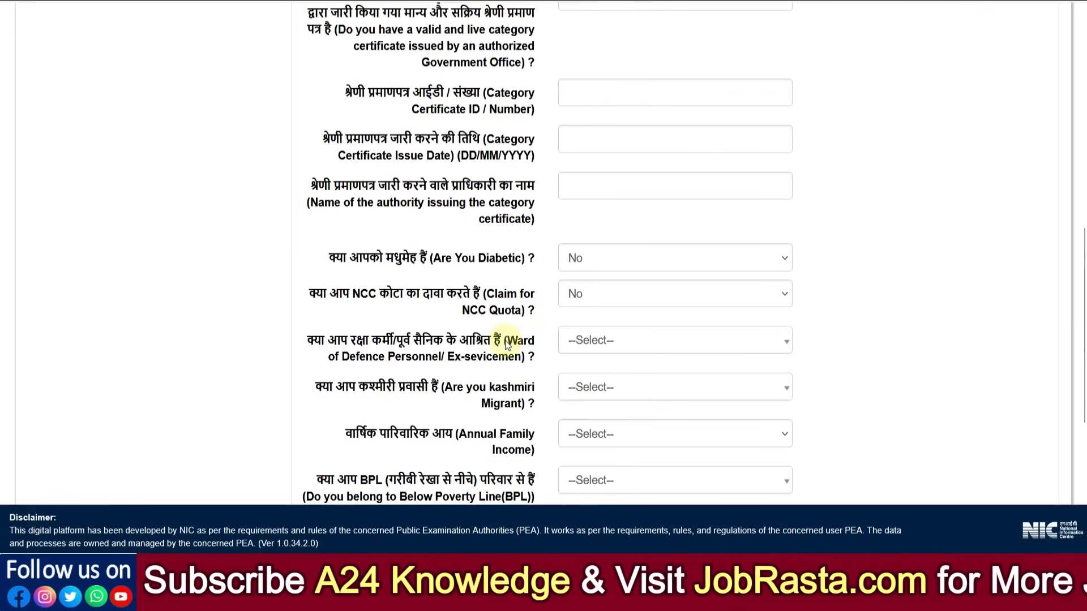
scroll(505, 341, "down", 2)
left_click(566, 257)
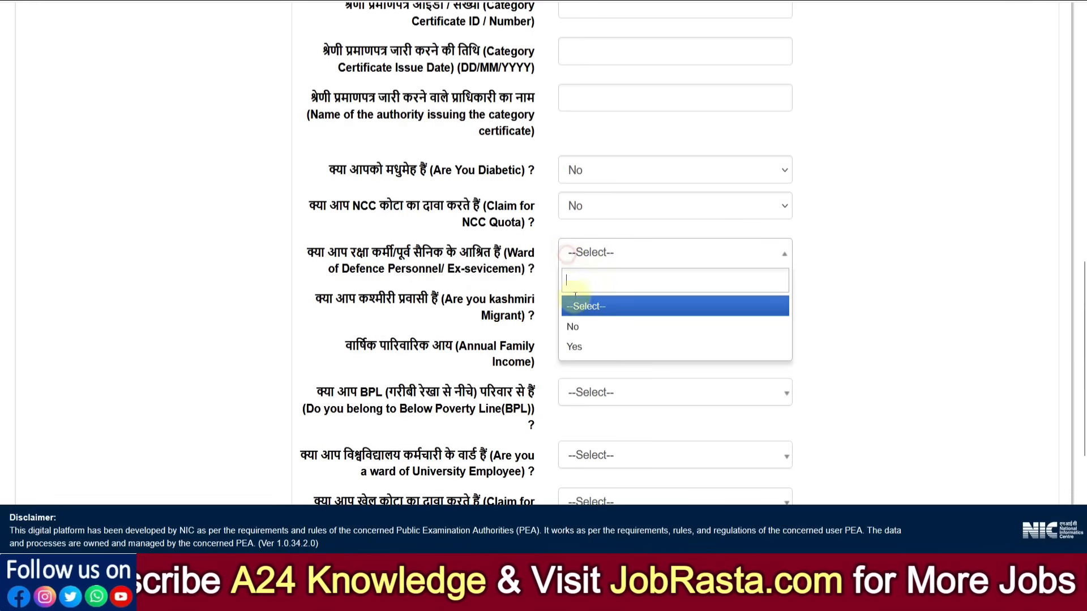
left_click(574, 324)
scroll(573, 324, "down", 1)
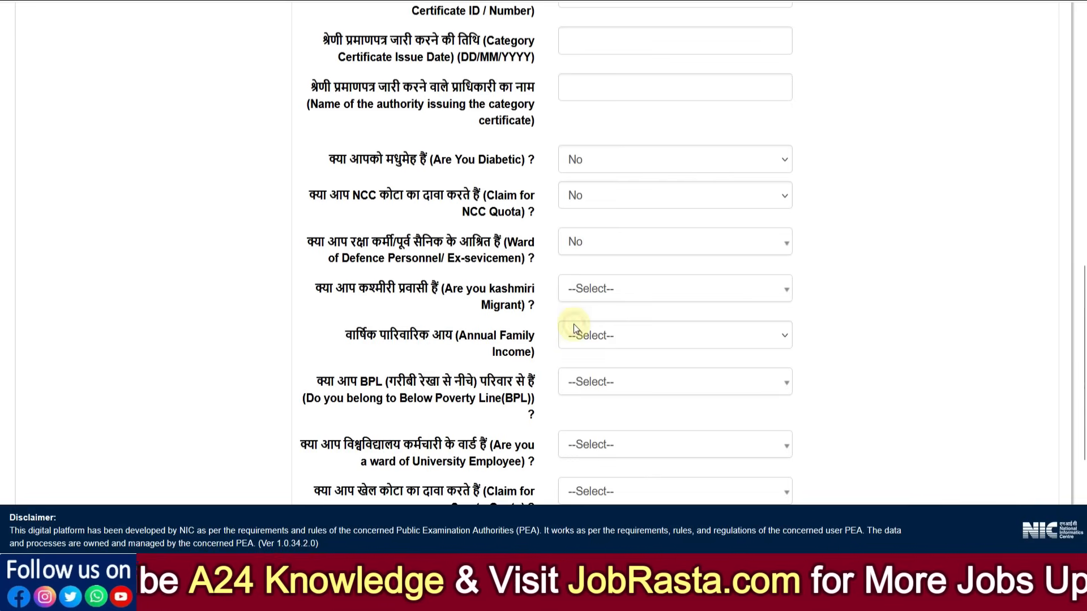
left_click(586, 289)
left_click(585, 383)
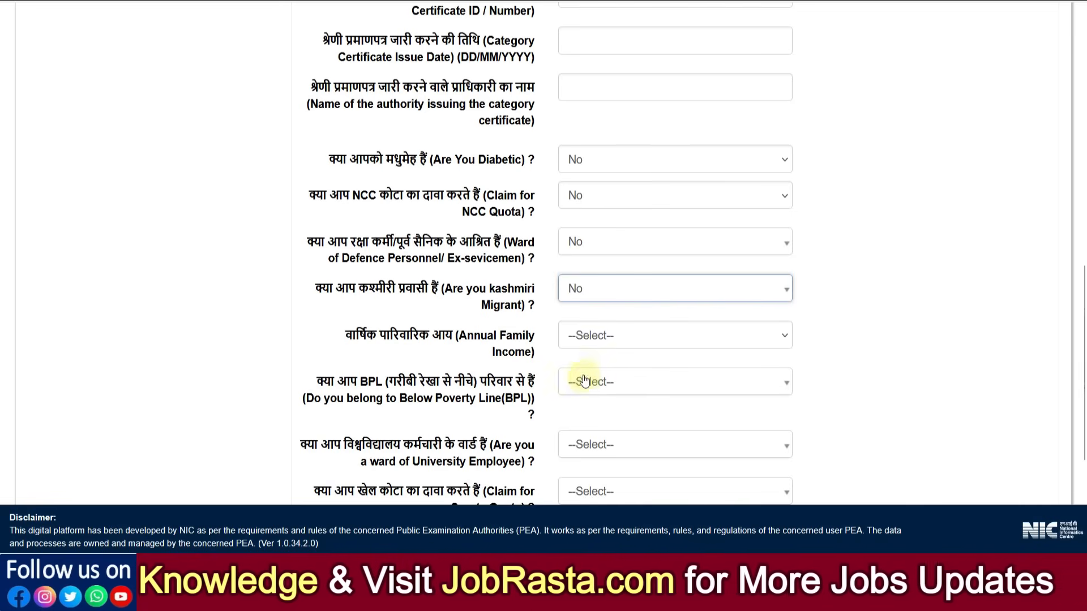
- Set the annual family income to RS. 200001 - 300000 and answer the Below Poverty Line question with No
left_click(582, 343)
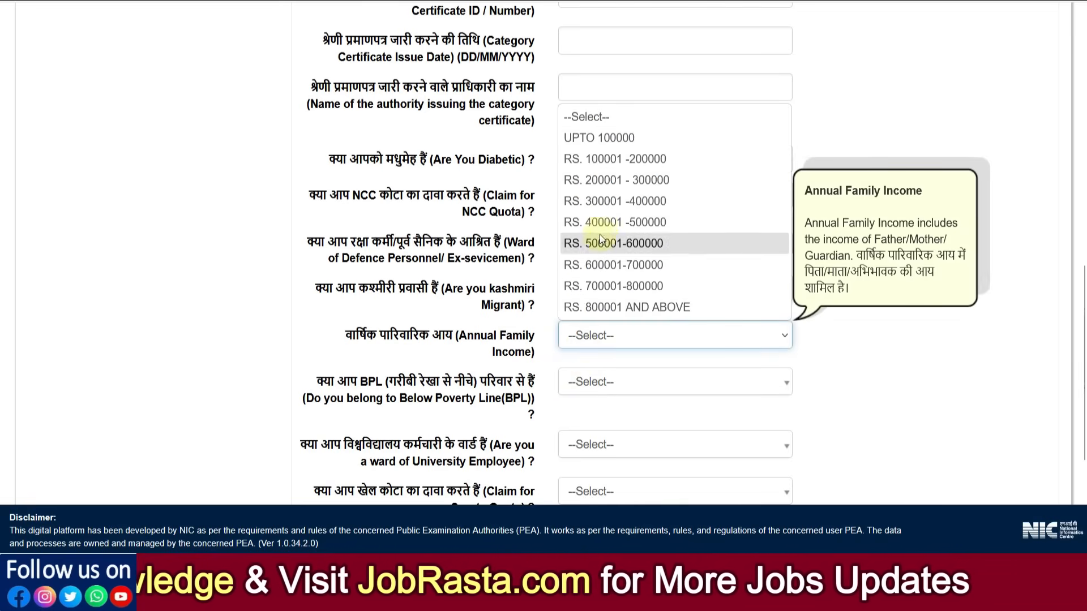
left_click(606, 183)
scroll(623, 319, "down", 3)
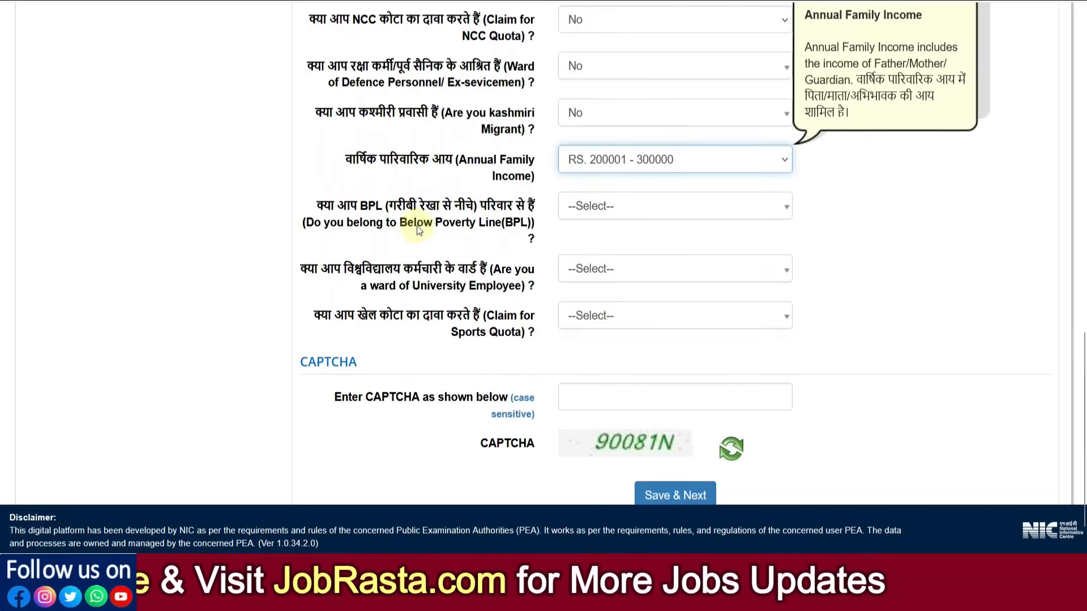
left_click(572, 209)
left_click(574, 277)
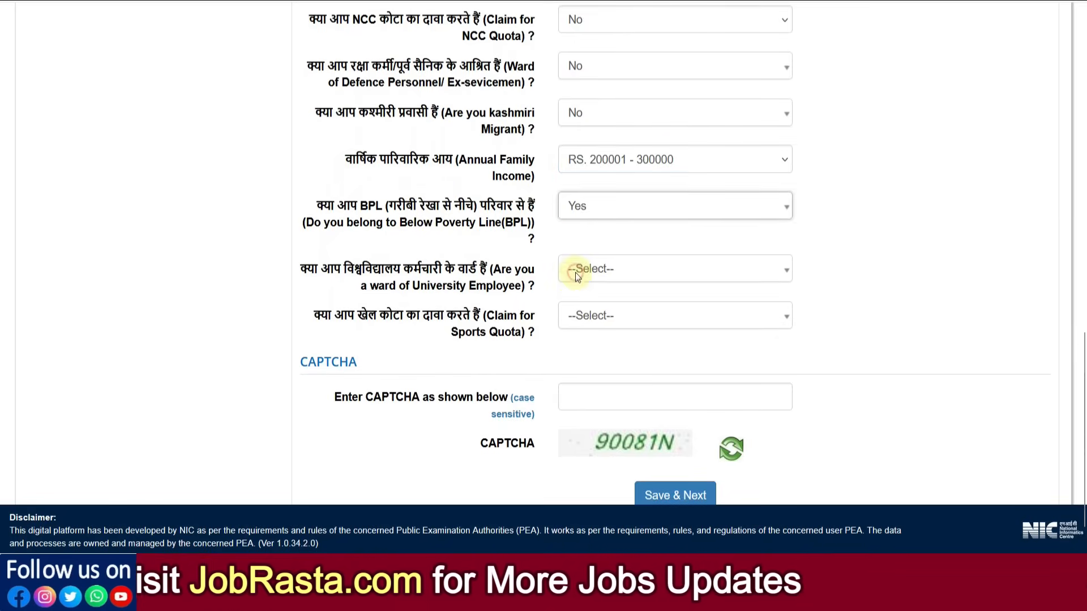
scroll(574, 274, "down", 1)
left_click(577, 195)
left_click(574, 291)
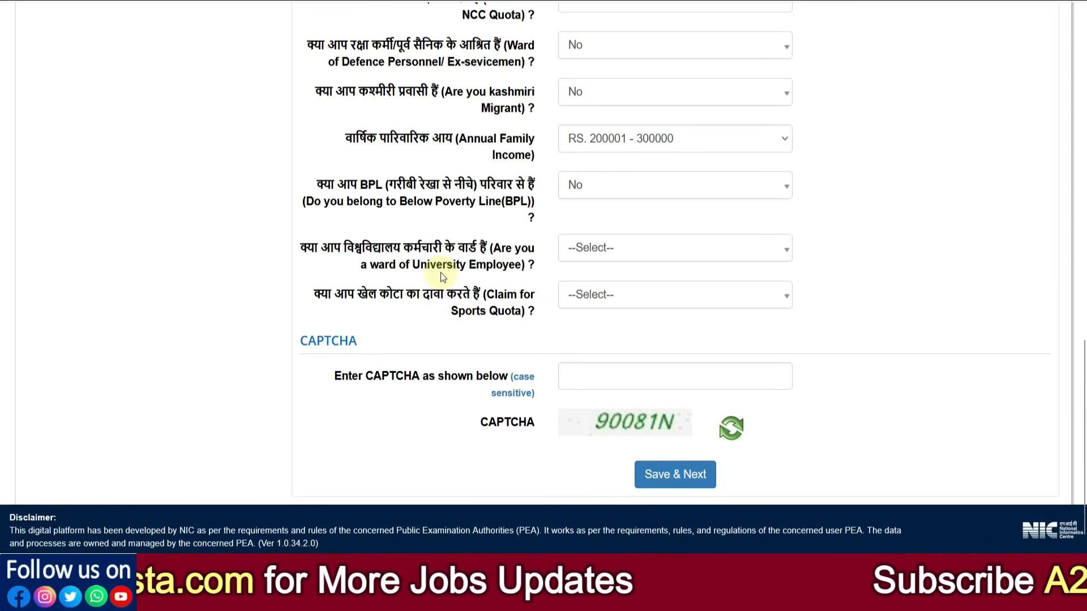
- Answer No to both the ward of university employee question and the sports quota claim
left_click(573, 249)
left_click(585, 339)
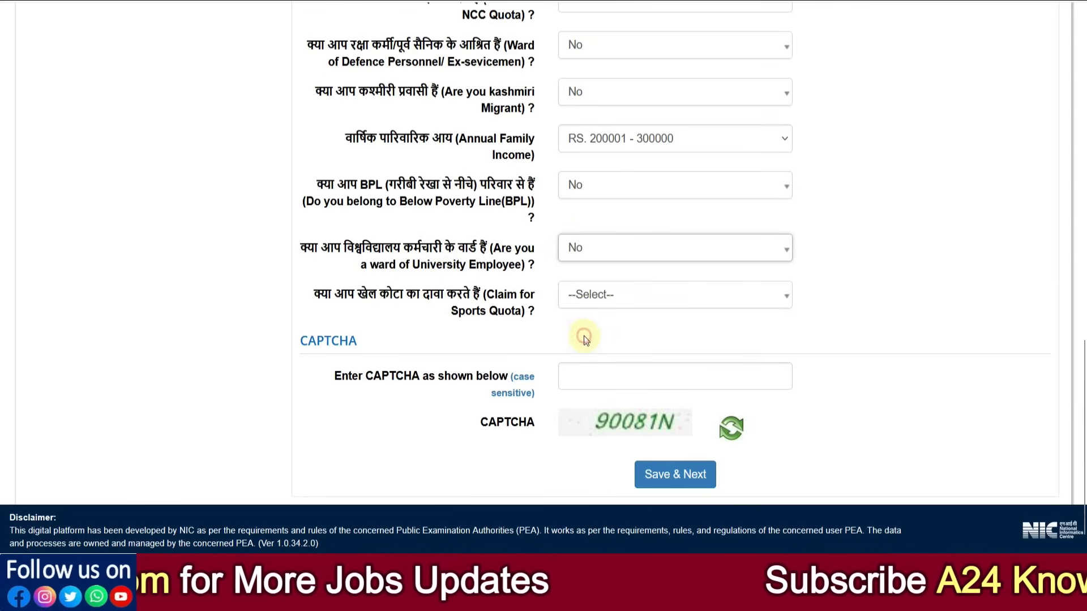
left_click(573, 303)
left_click(576, 367)
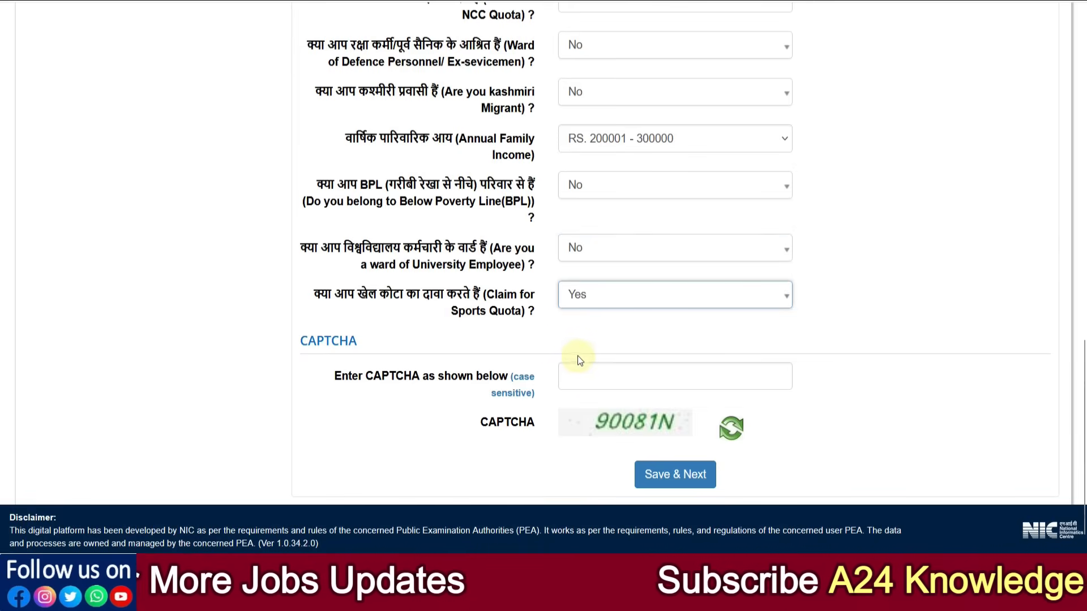
left_click(572, 295)
left_click(578, 387)
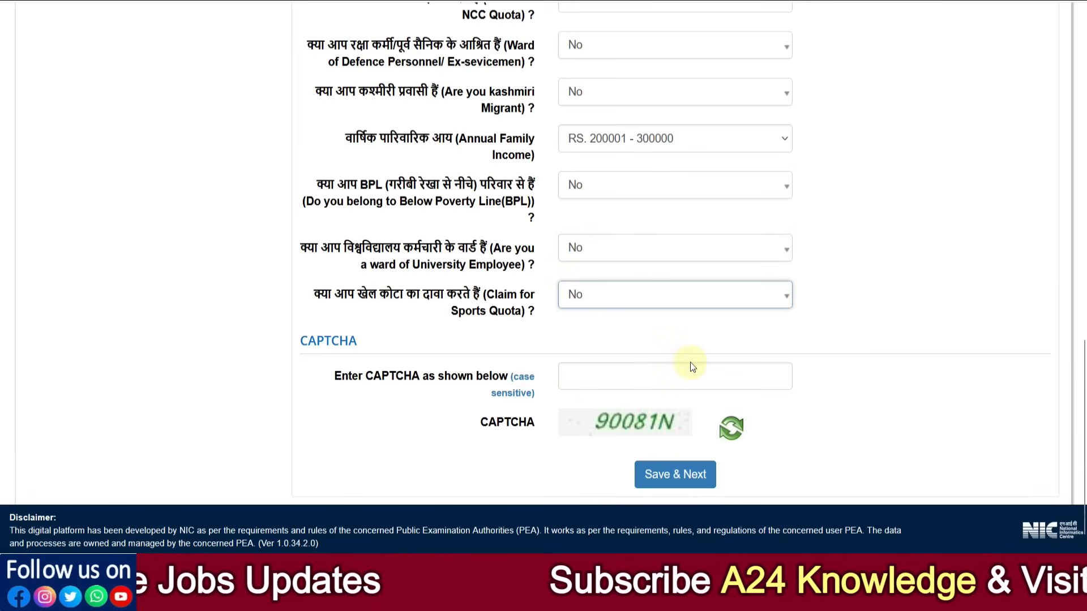
- Enter the displayed CAPTCHA and save the personal details to proceed to the disability details
left_click(633, 374)
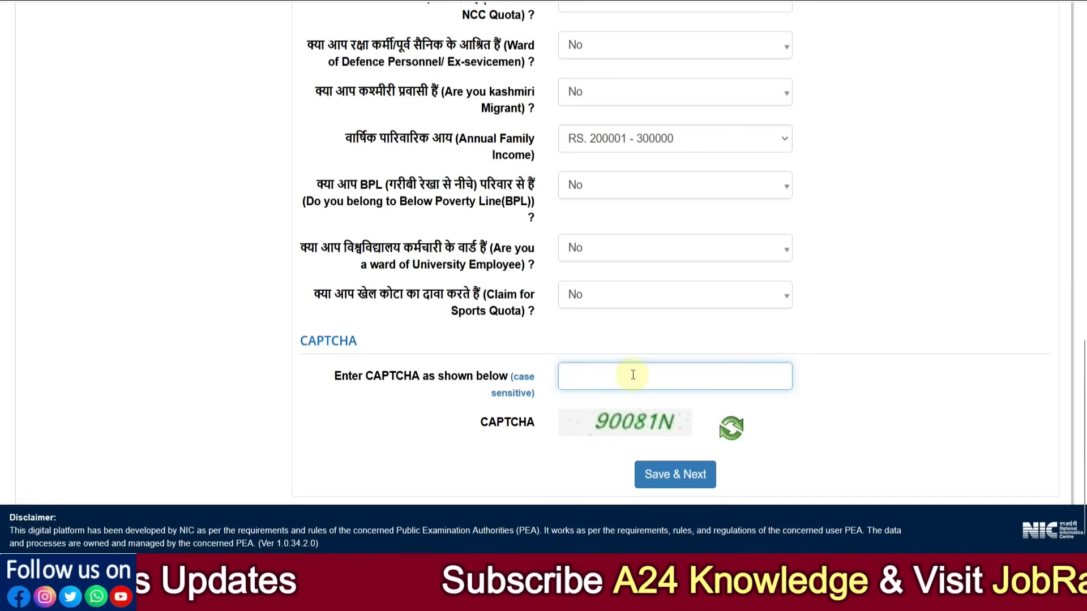
type("900")
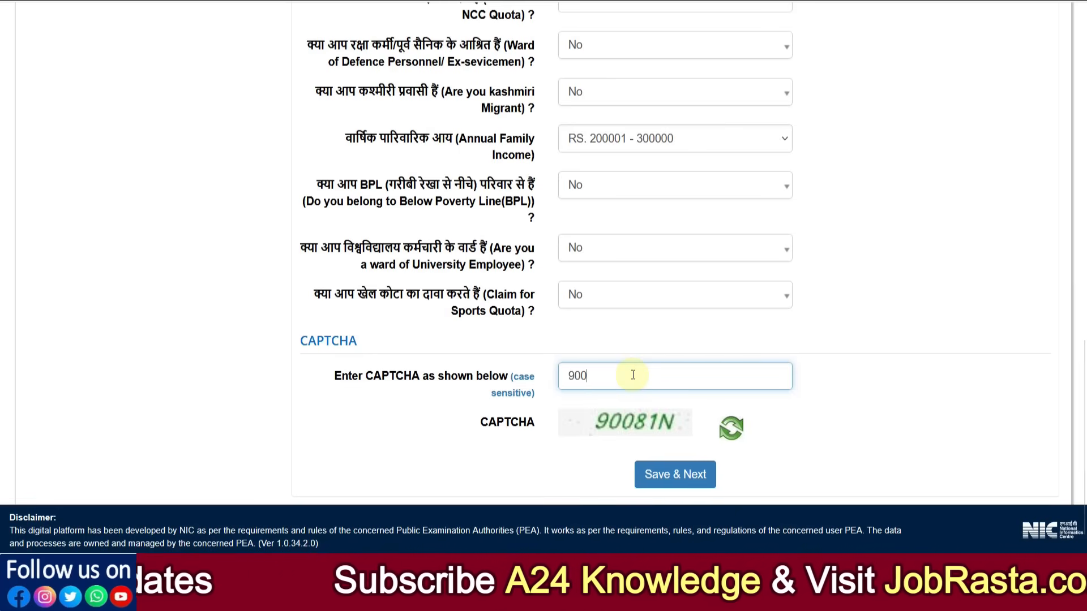
type("81")
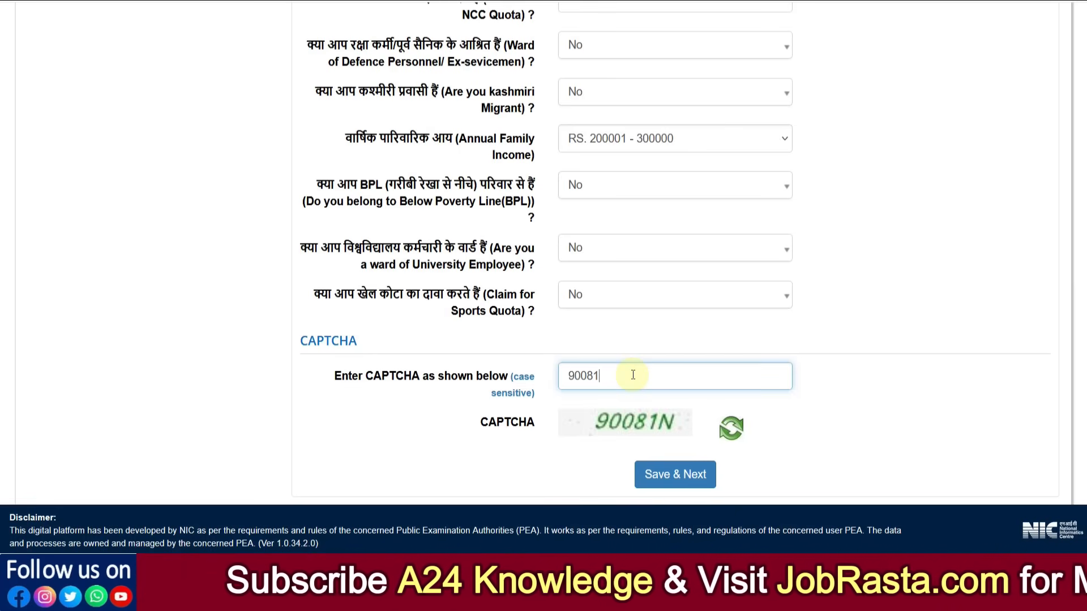
type("N")
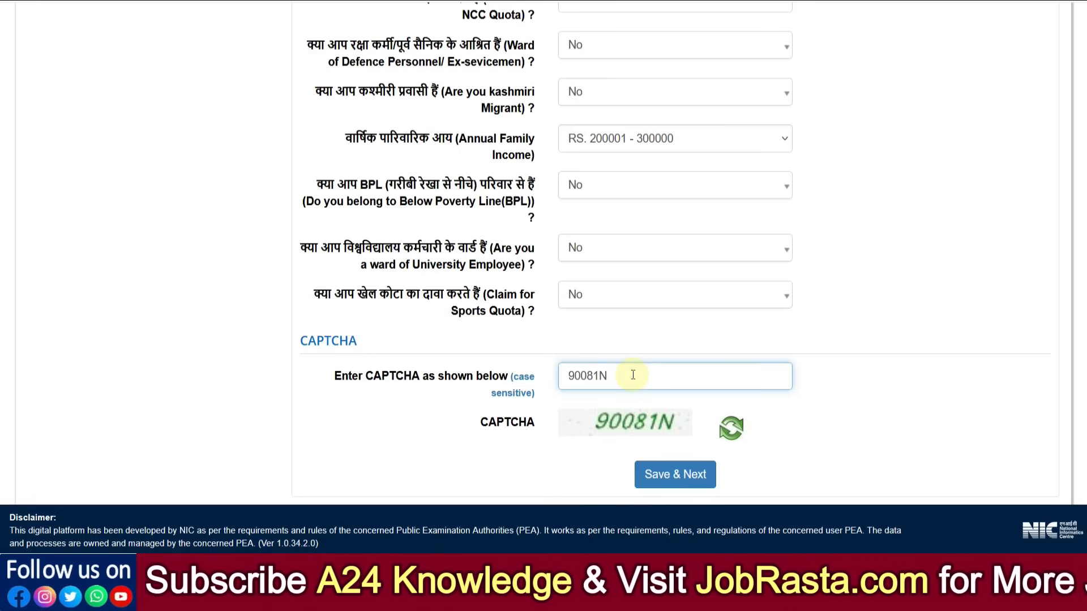
left_click(674, 467)
left_click(527, 316)
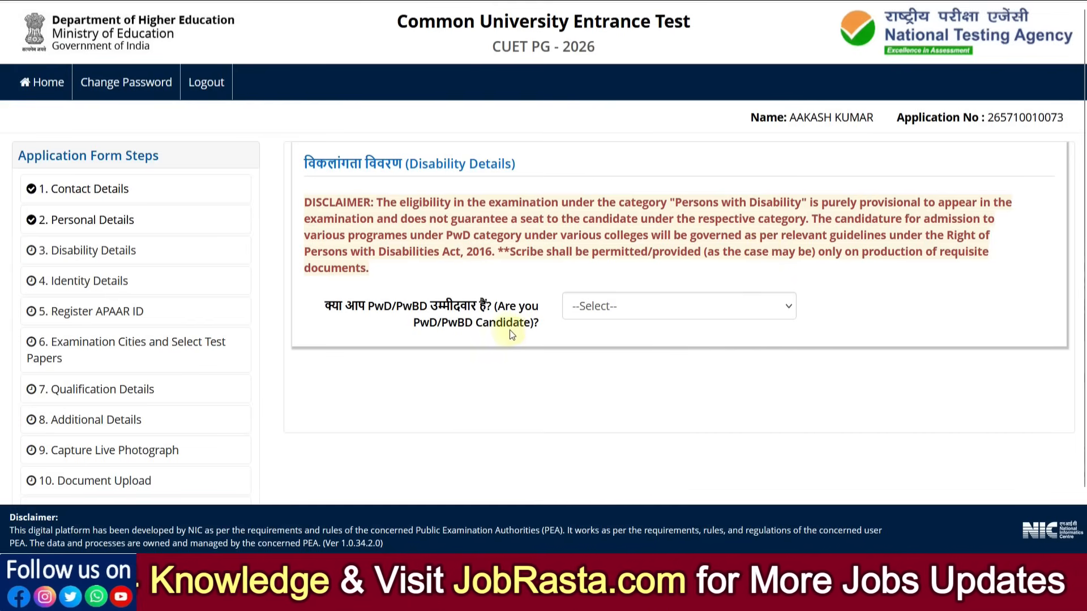
- Answer the PwD/PwBD candidate question with Yes, choose "Yes I have Disability Certificate" and look through its certificate fields
left_click(602, 315)
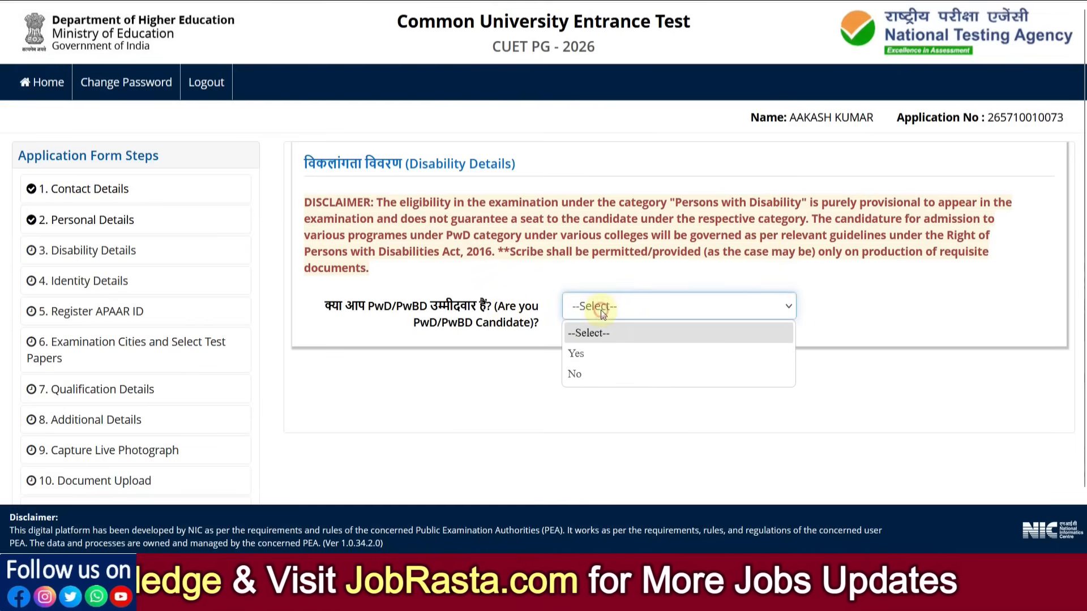
left_click(595, 353)
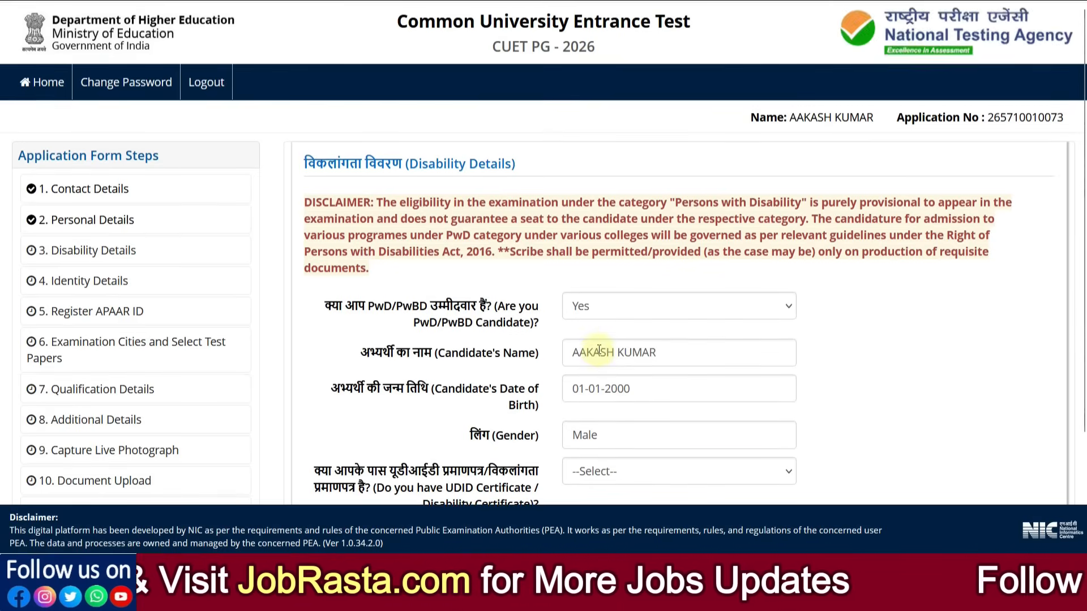
scroll(600, 354, "down", 3)
left_click(601, 335)
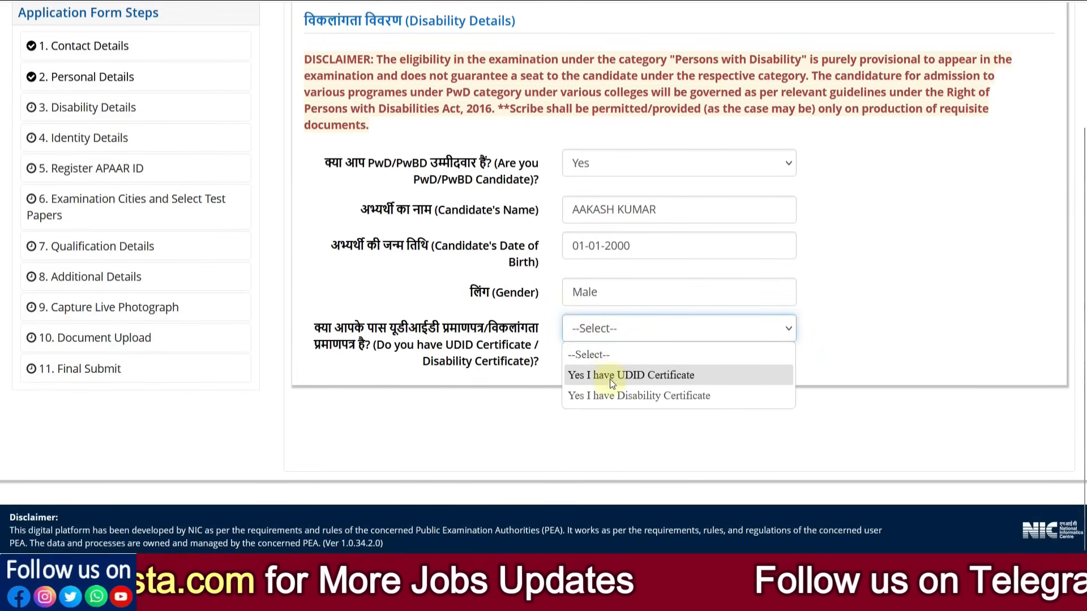
left_click(607, 397)
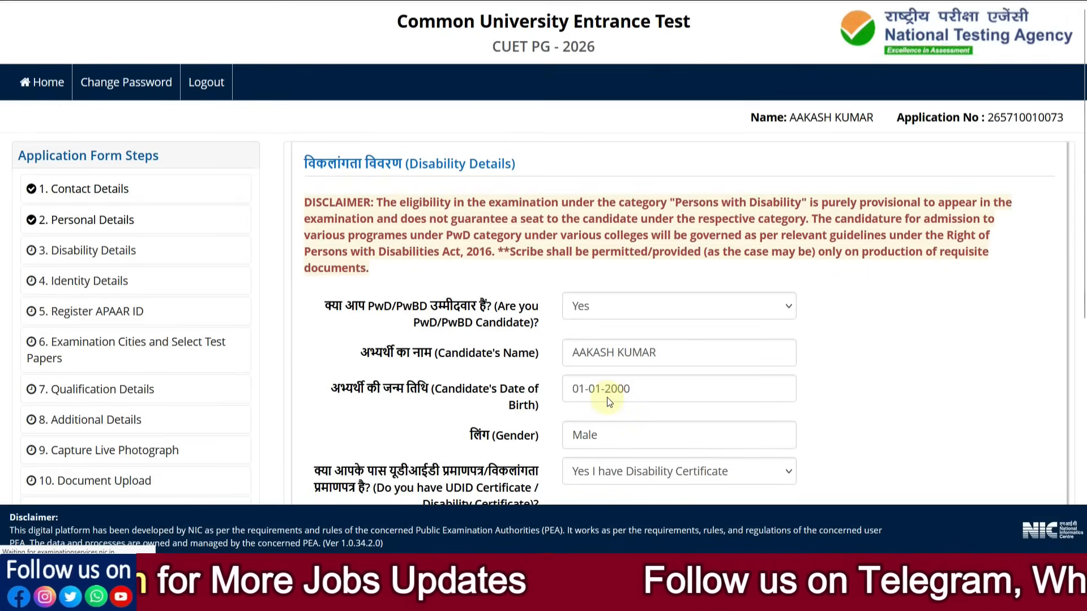
scroll(607, 396, "down", 6)
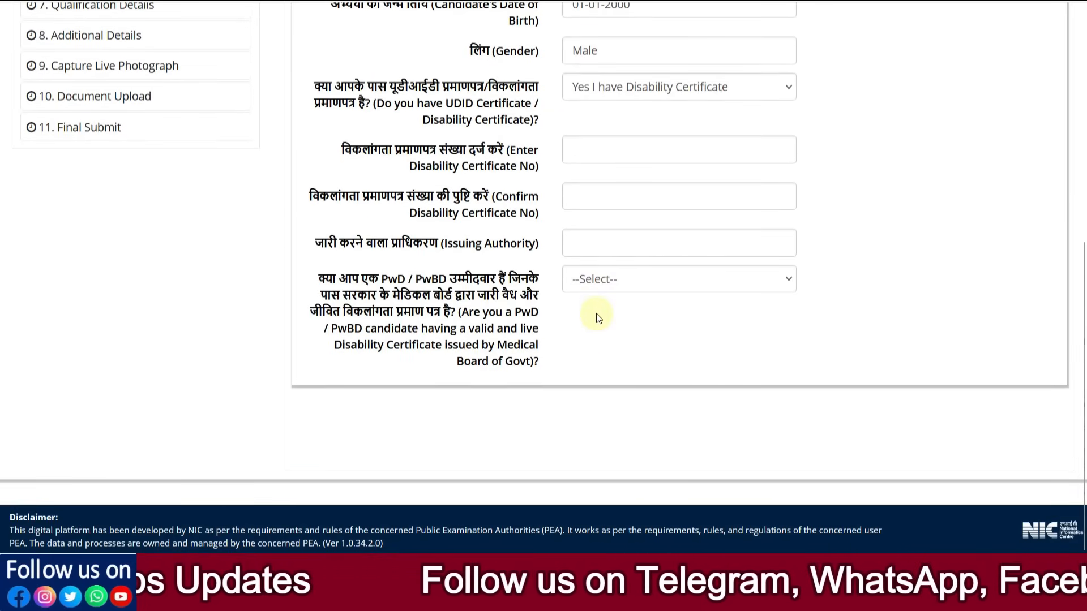
- Answer the PwD/PwBD candidate question with No
scroll(599, 318, "up", 3)
left_click(585, 107)
left_click(592, 163)
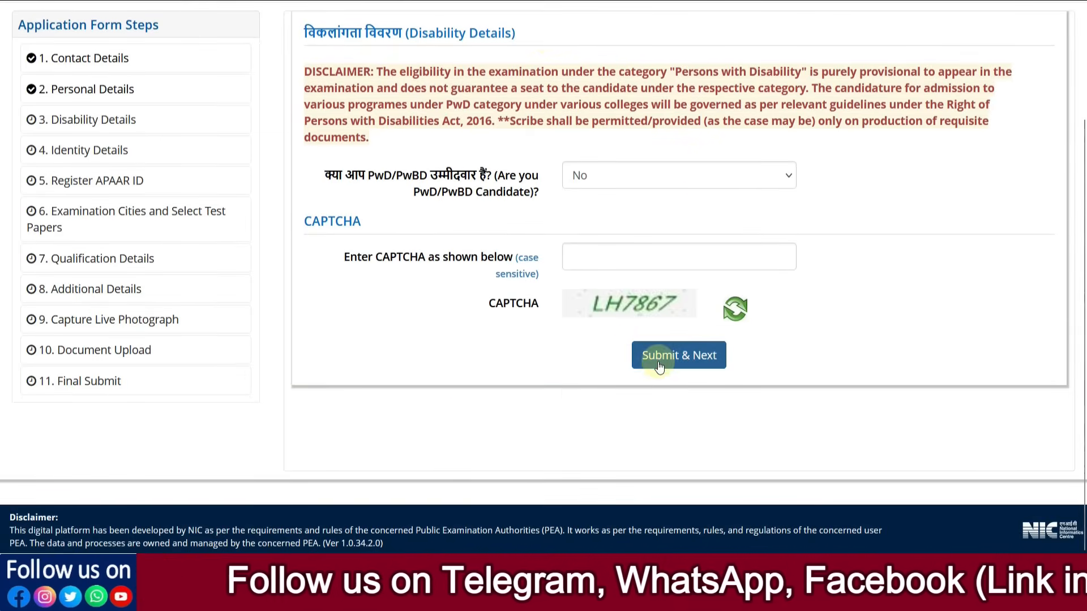
- Enter the displayed CAPTCHA and submit the disability details to proceed to the identity details
left_click(602, 266)
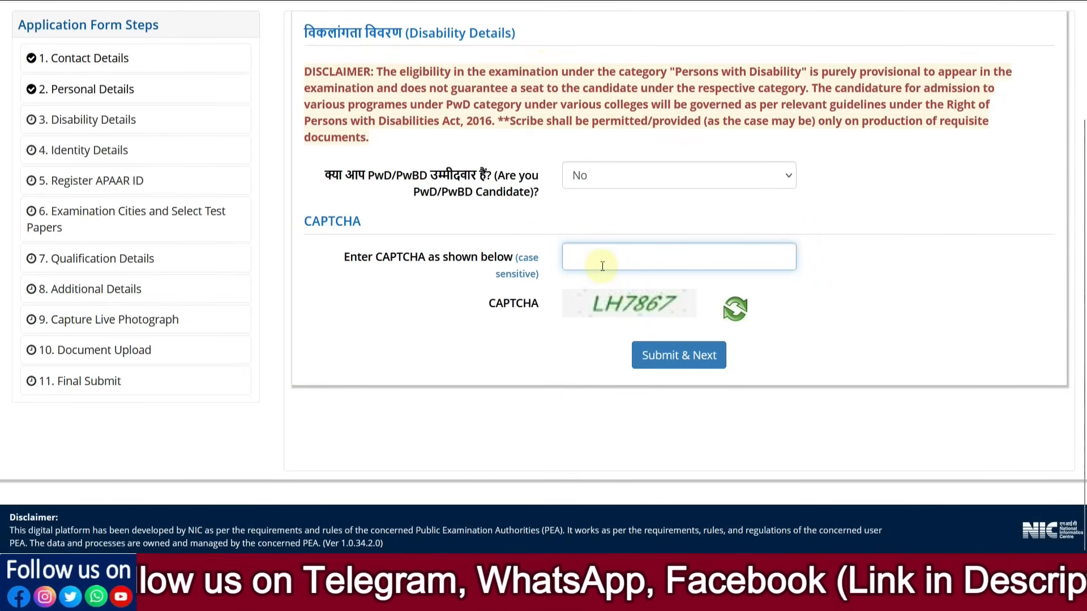
type("LH")
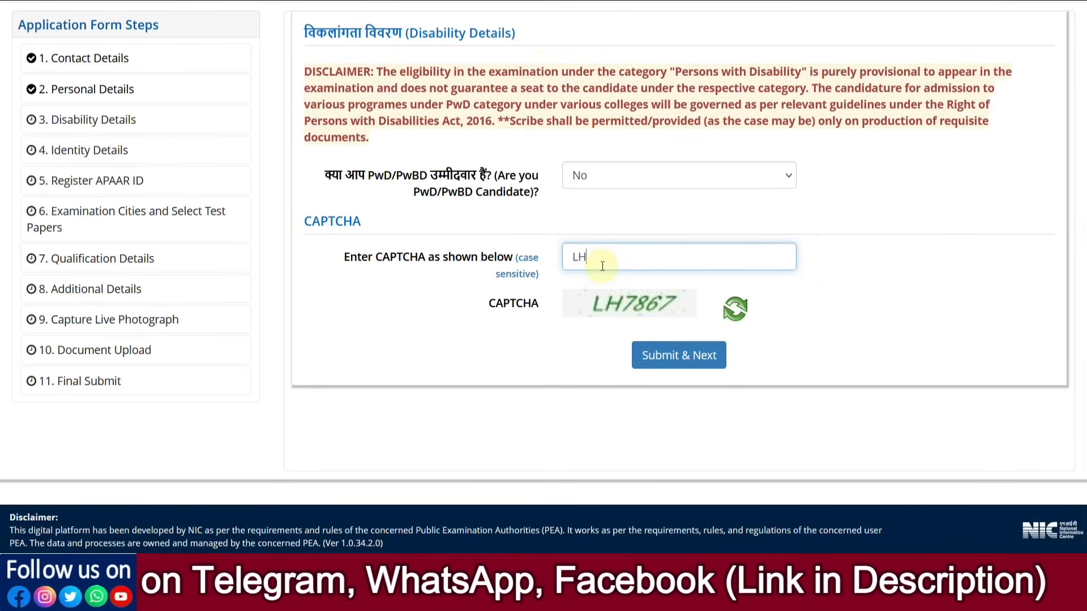
type("7867")
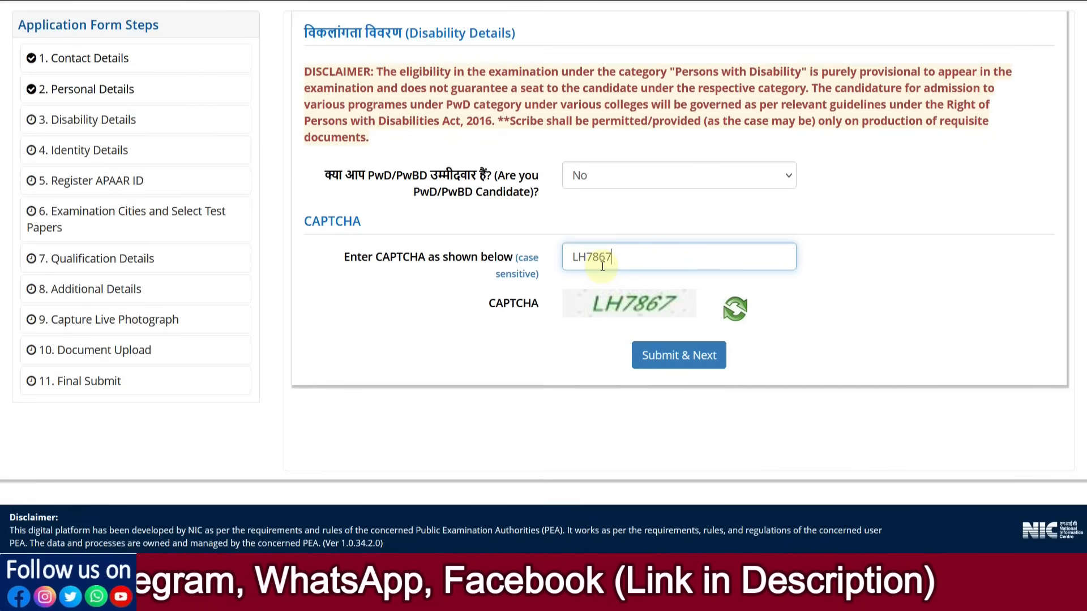
left_click(671, 355)
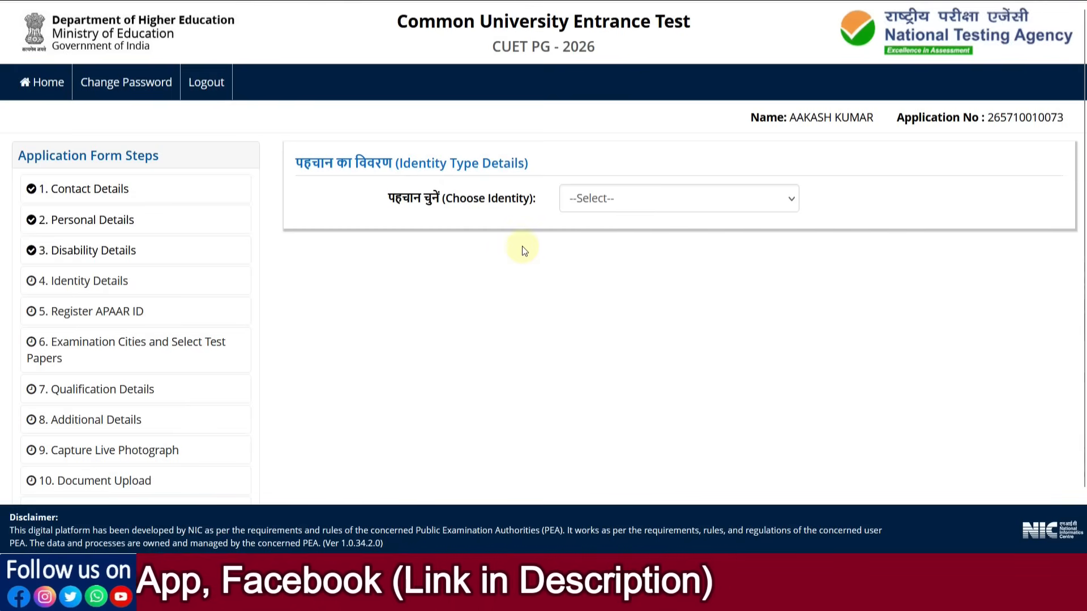
- Choose Aadhaar as the identity type, agree to share the Aadhaar number and look through the Aadhaar fields
left_click(604, 209)
left_click(610, 245)
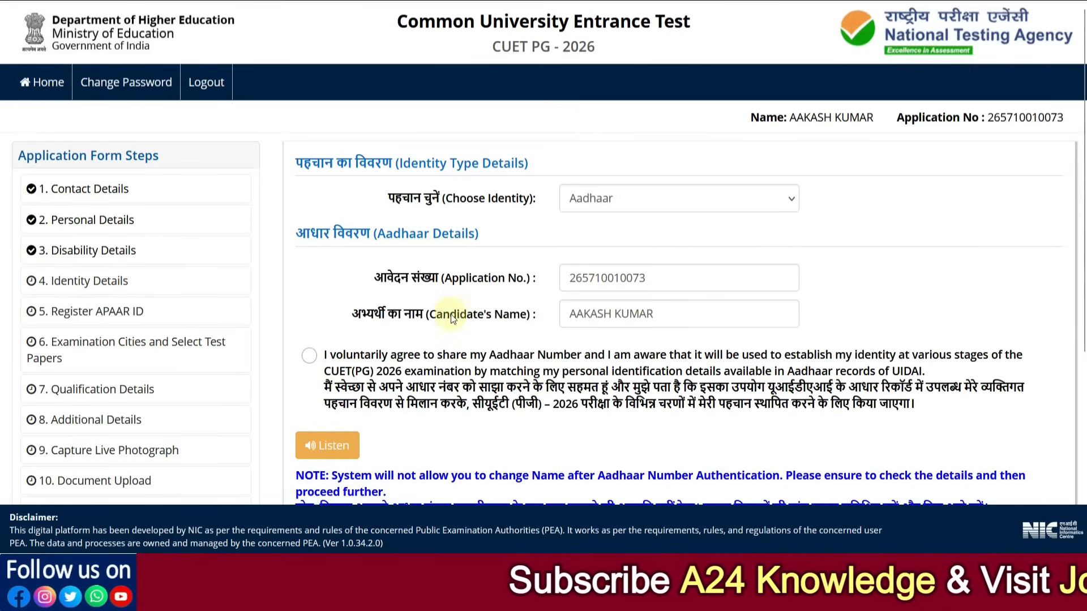
left_click(309, 355)
scroll(427, 337, "down", 3)
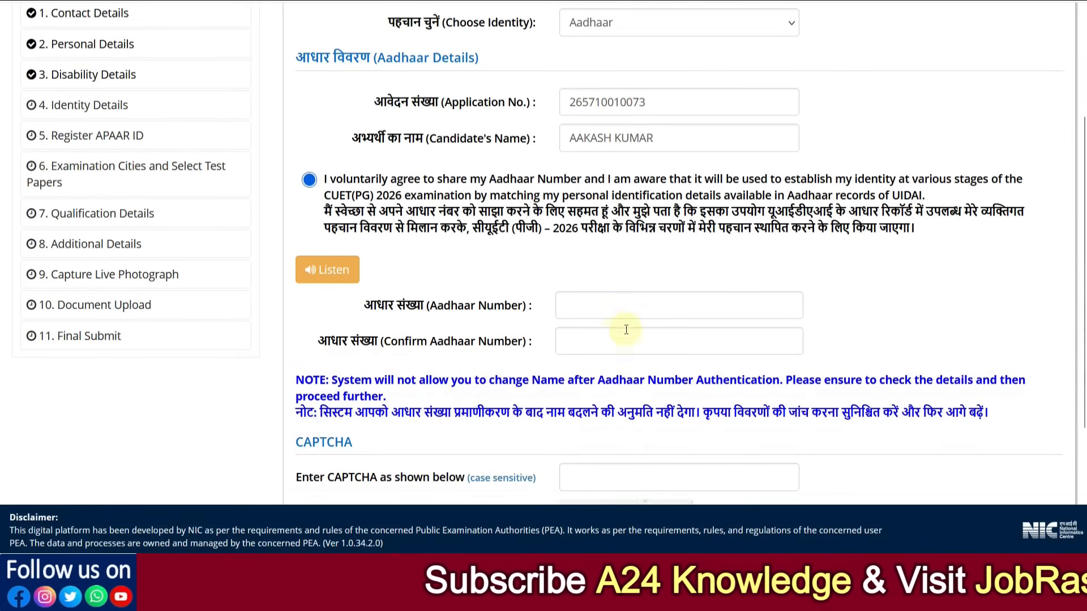
scroll(607, 339, "down", 3)
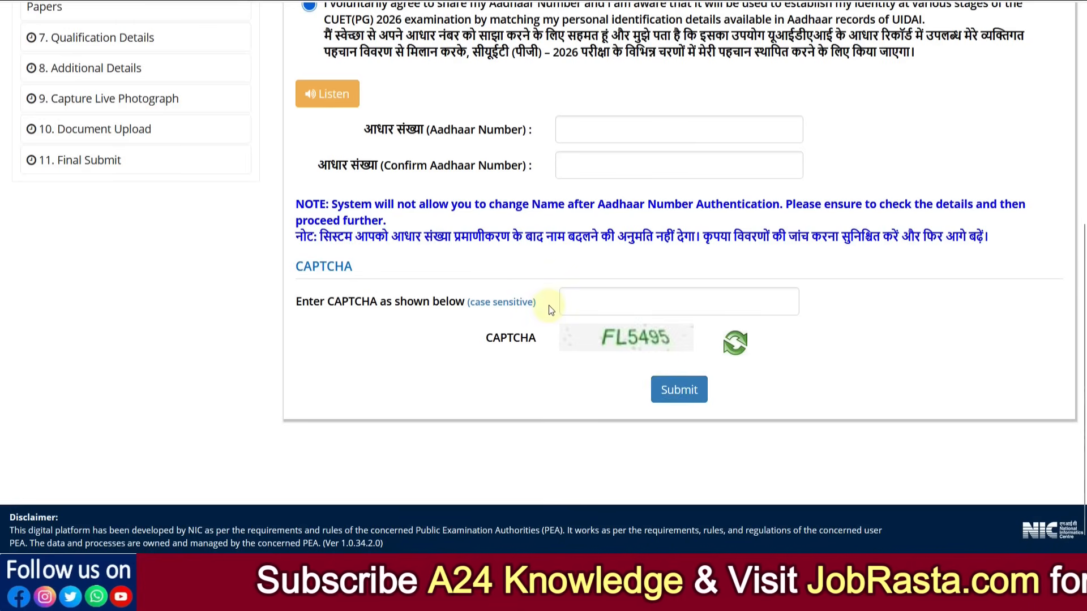
- Choose DigiLocker as the identity type and agree to use it as the mode of identification
scroll(553, 309, "up", 5)
left_click(603, 119)
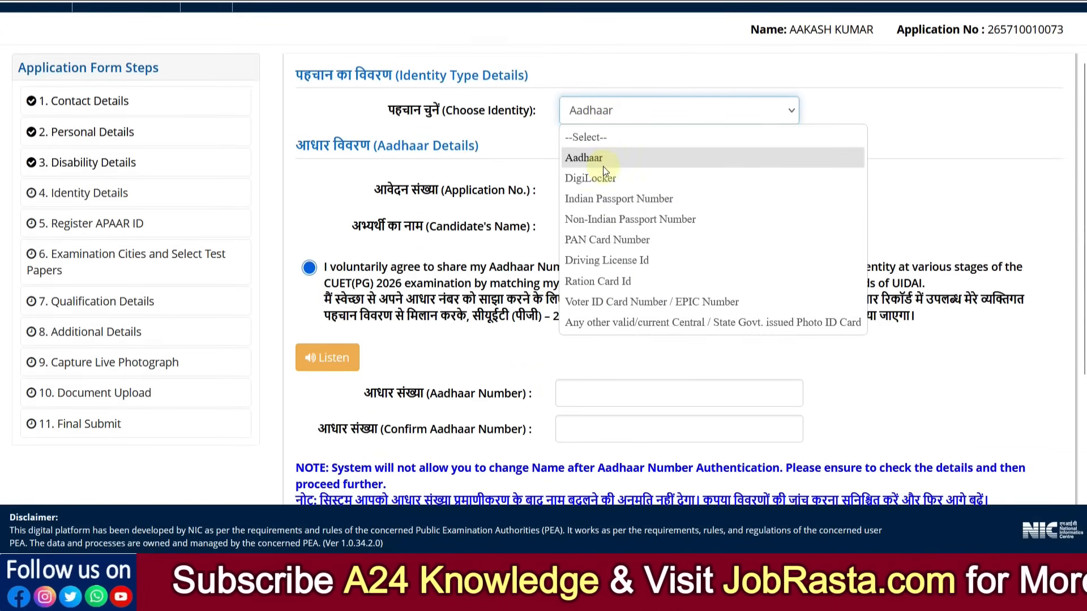
left_click(603, 172)
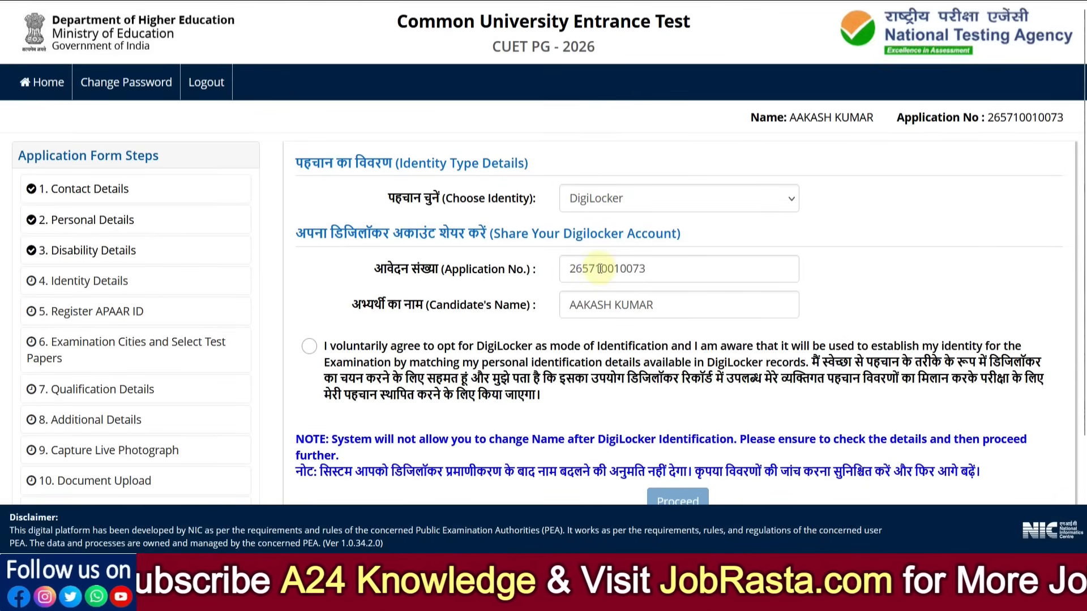
left_click(309, 346)
scroll(566, 374, "down", 2)
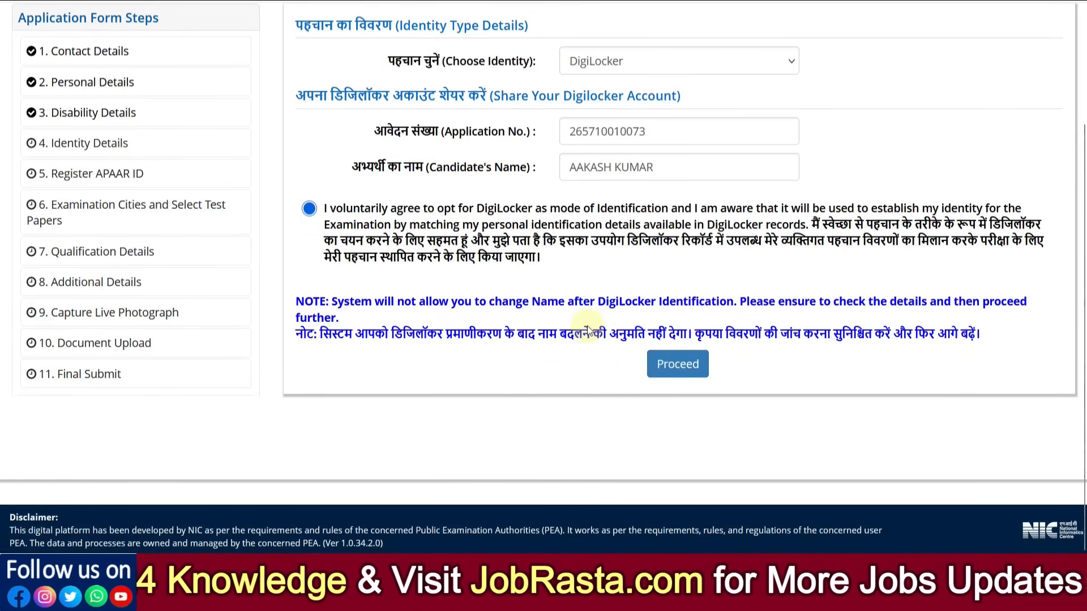
- Choose PAN Card Number as the identity type
scroll(589, 323, "up", 2)
left_click(605, 154)
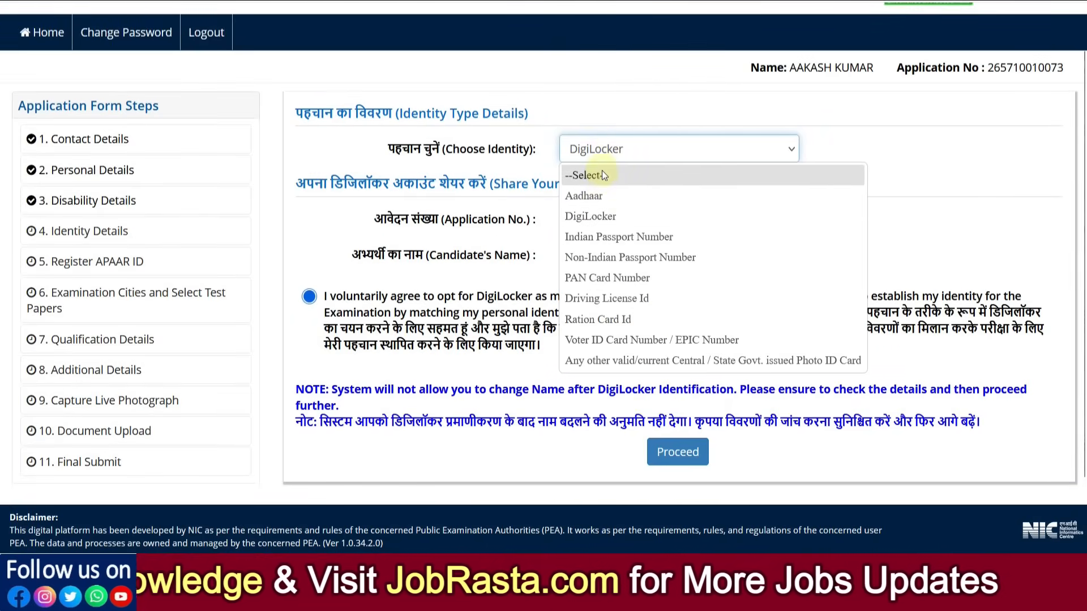
left_click(614, 279)
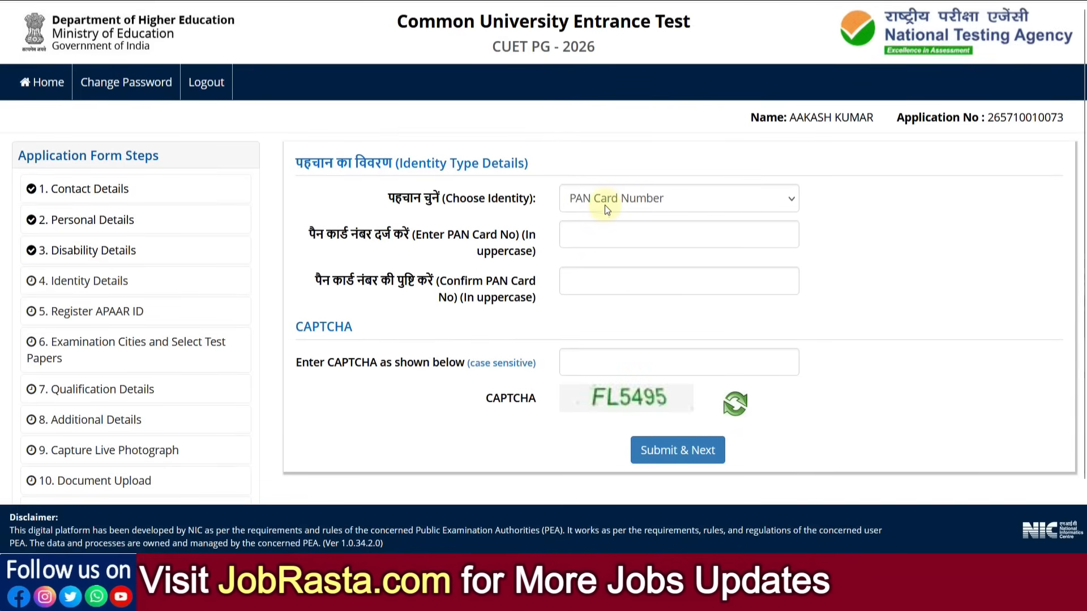
- Switch the identity type back to Aadhaar, agree to share the Aadhaar number and review the Aadhaar section
left_click(605, 205)
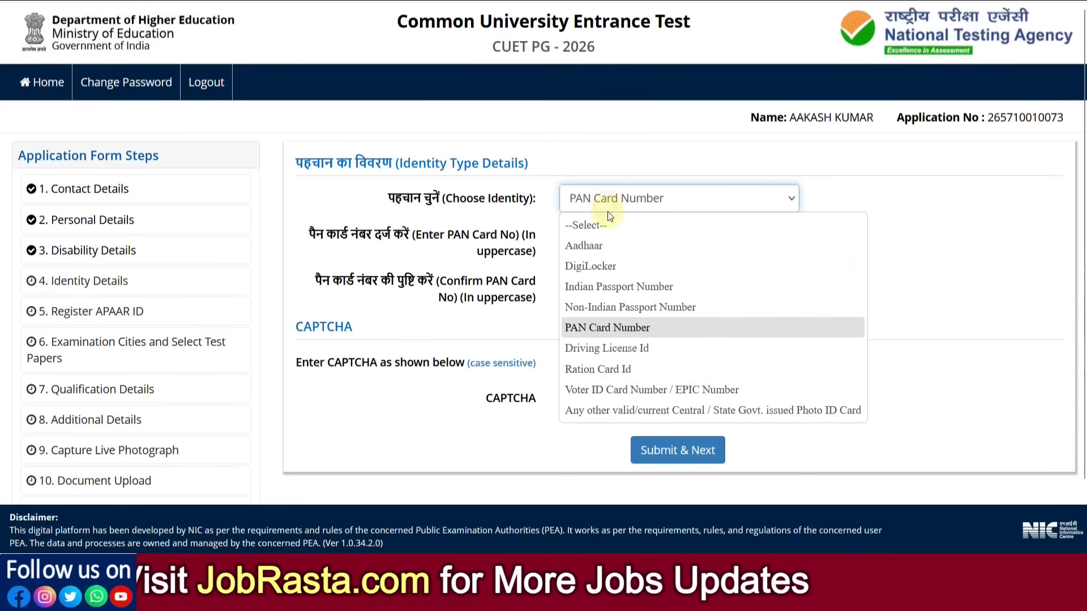
left_click(596, 248)
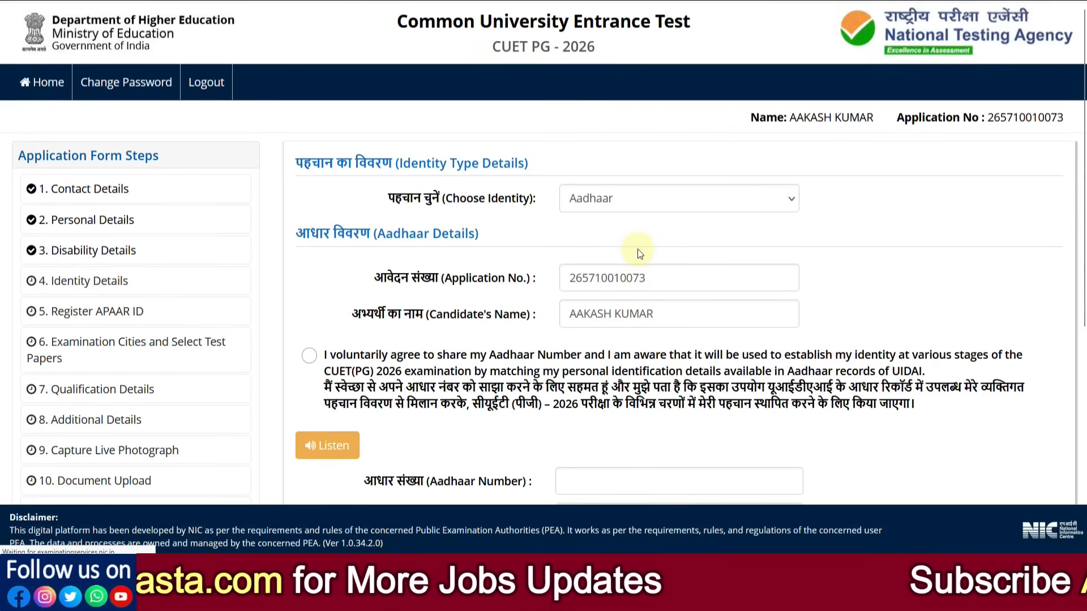
scroll(280, 236, "down", 3)
left_click(308, 181)
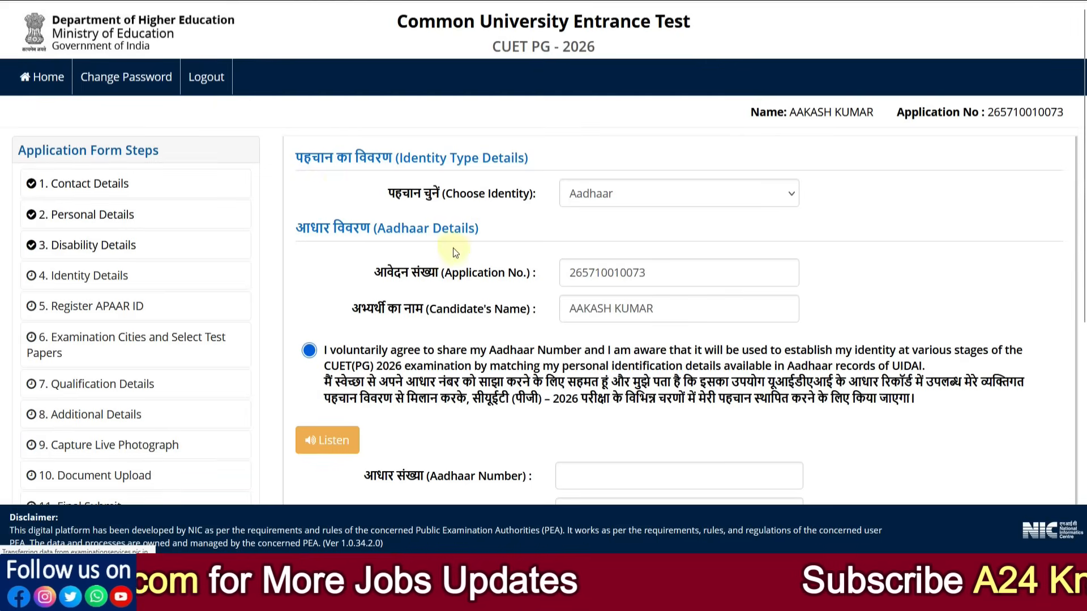
scroll(453, 249, "down", 5)
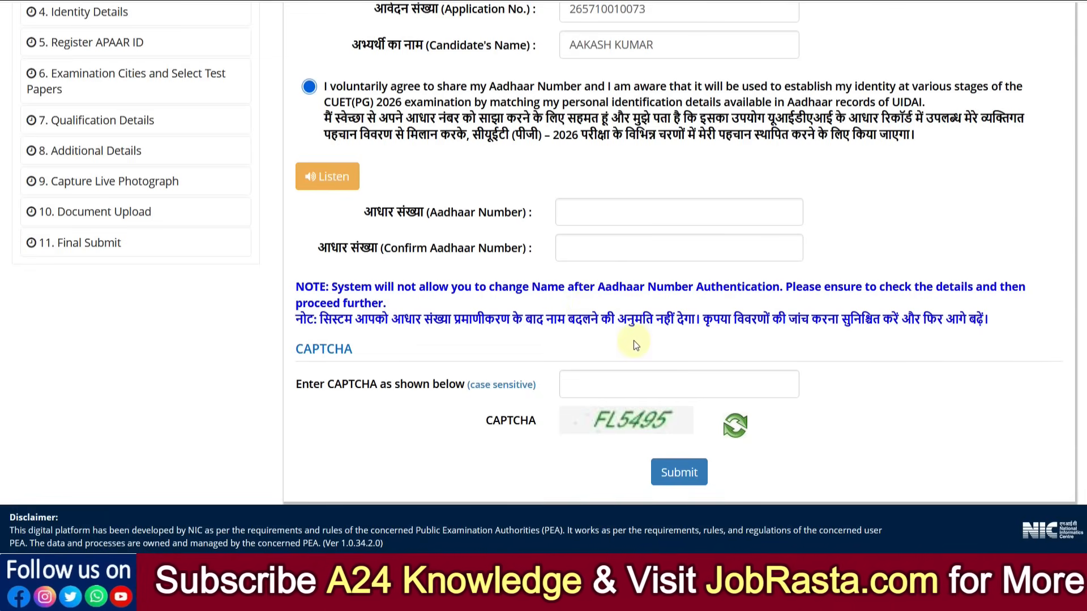
scroll(633, 341, "up", 3)
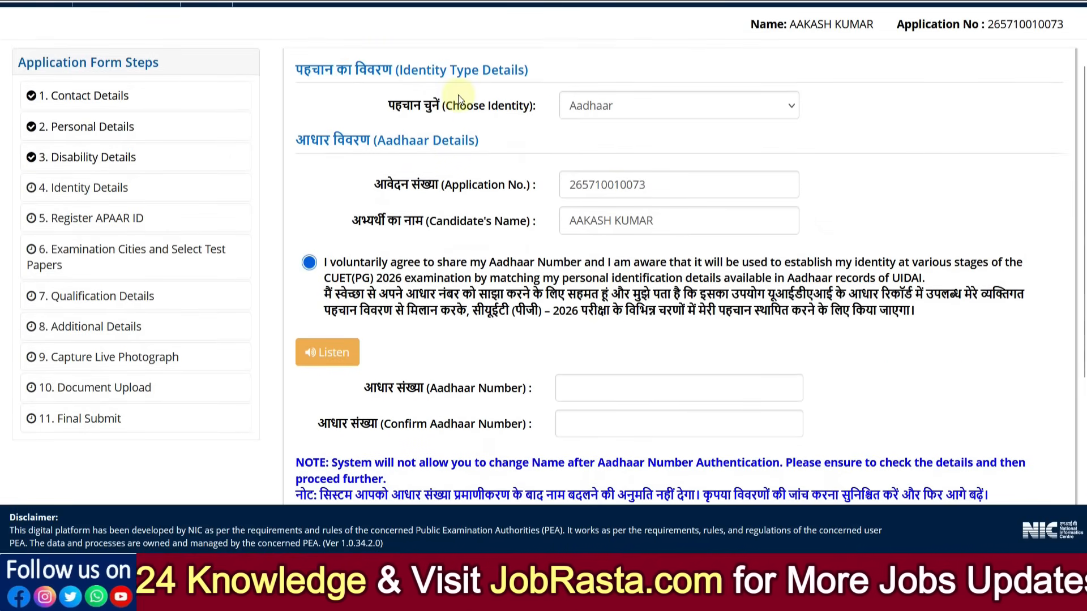
left_click(617, 113)
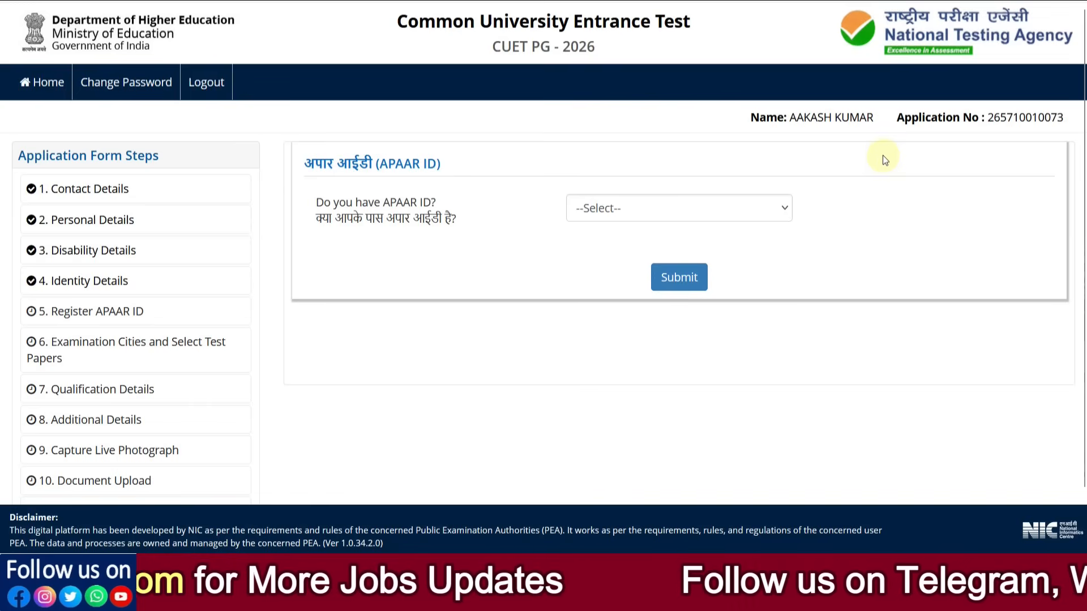
- Answer Yes to having an APAAR ID, submit and confirm the answer to open the APAAR ID entry form
left_click(639, 217)
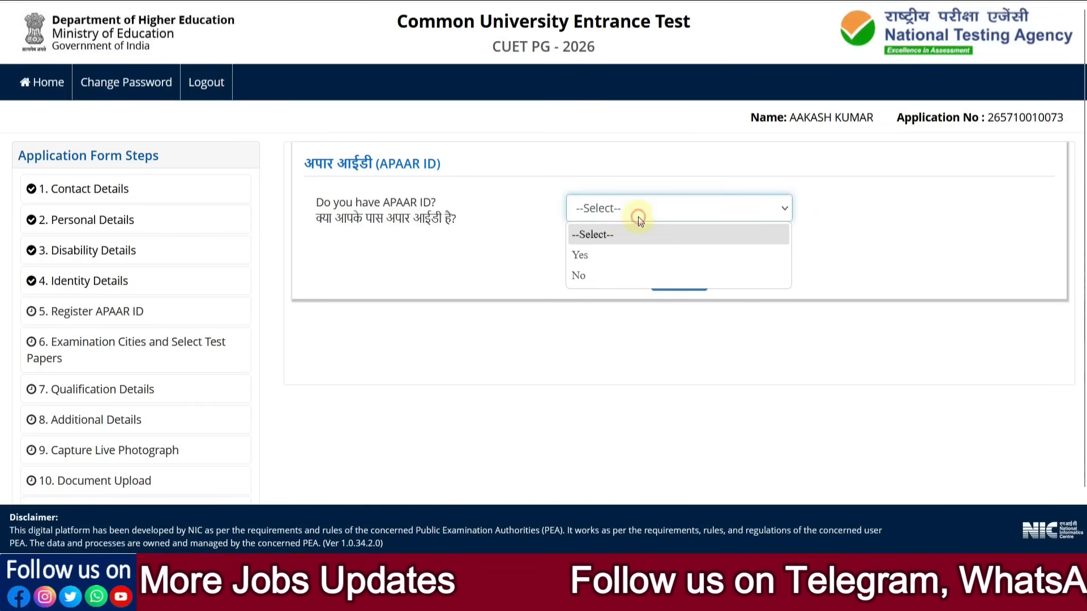
left_click(624, 252)
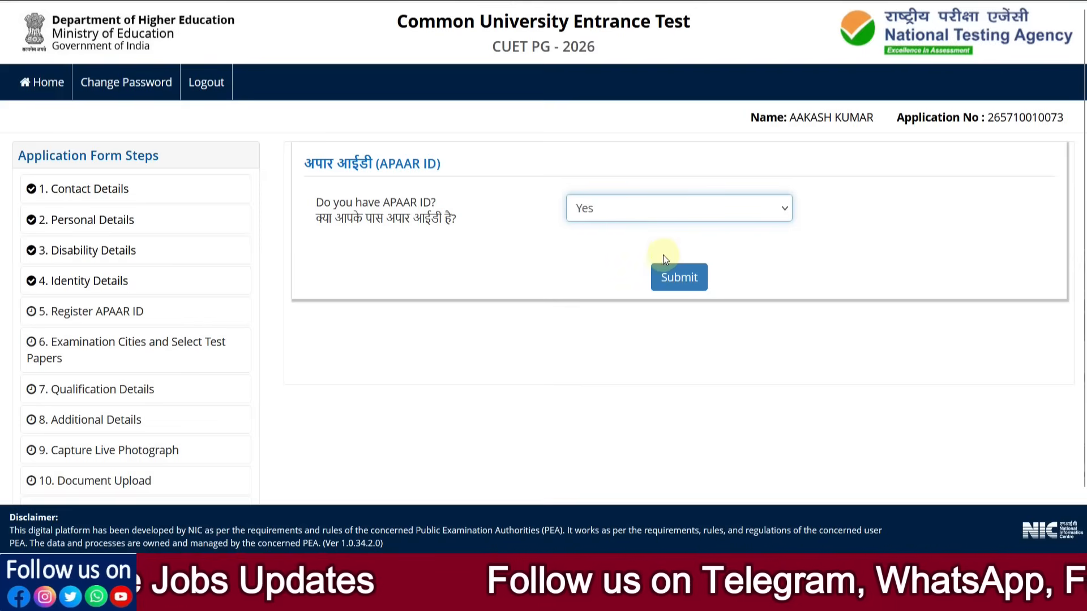
left_click(685, 279)
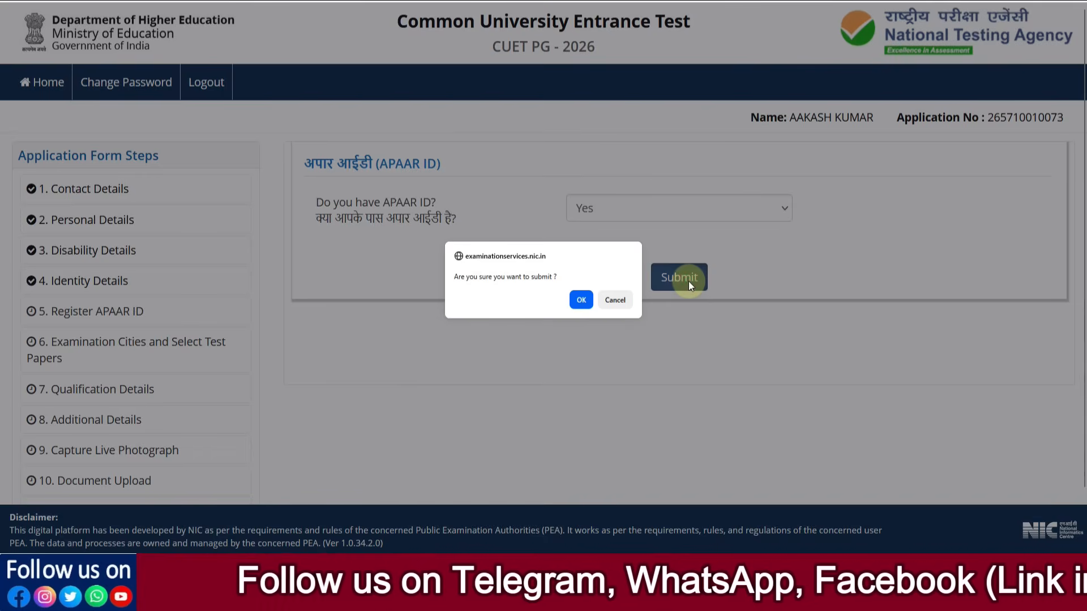
left_click(580, 299)
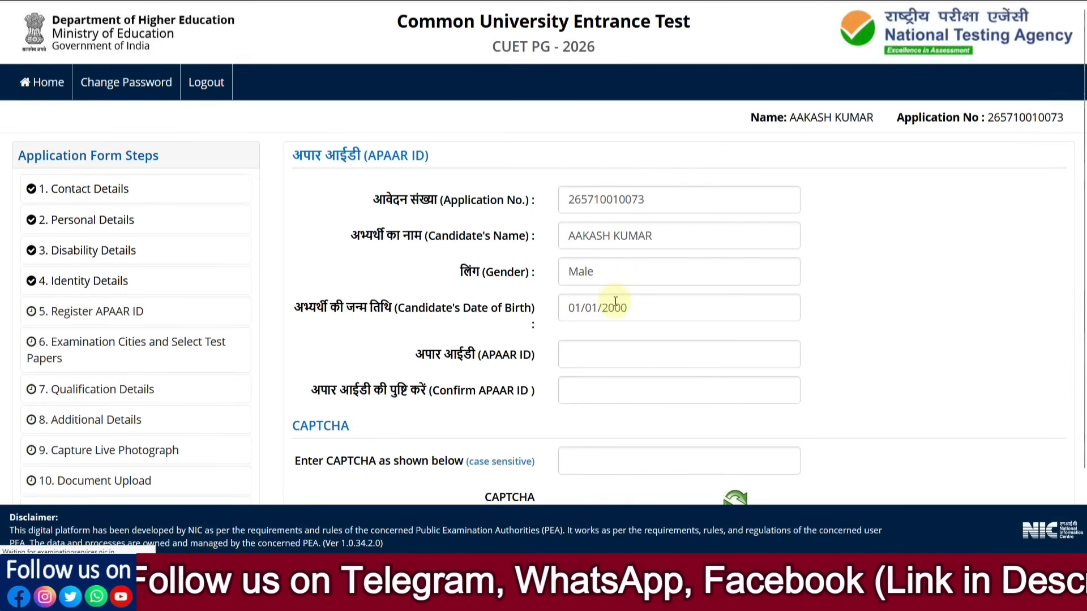
scroll(614, 300, "down", 2)
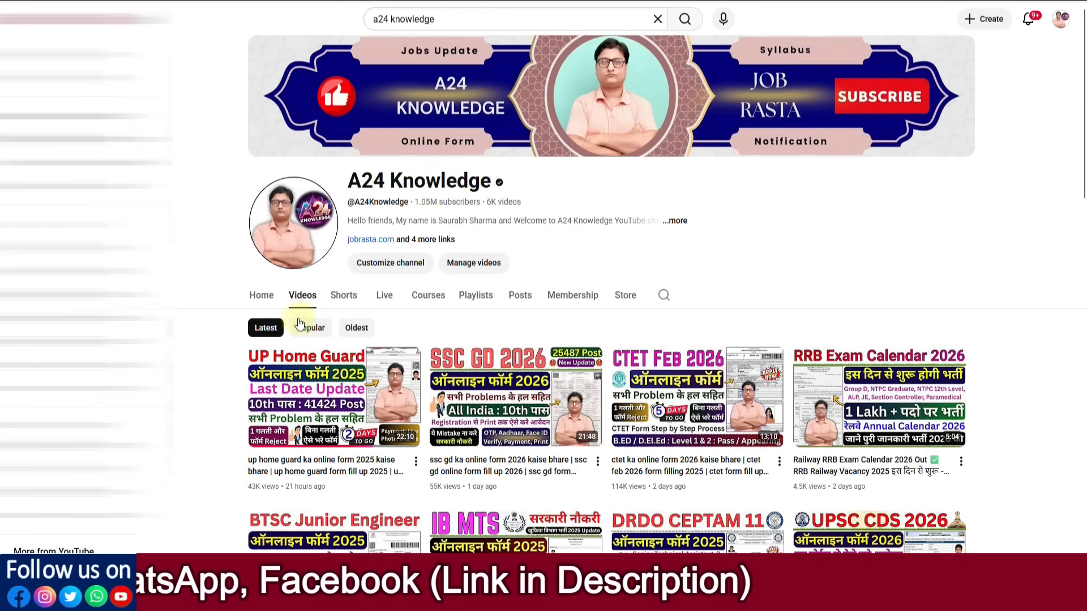
- Switch to the A24 Knowledge channel on YouTube, search it for AAPAR and look through the APAAR ID videos
left_click(667, 298)
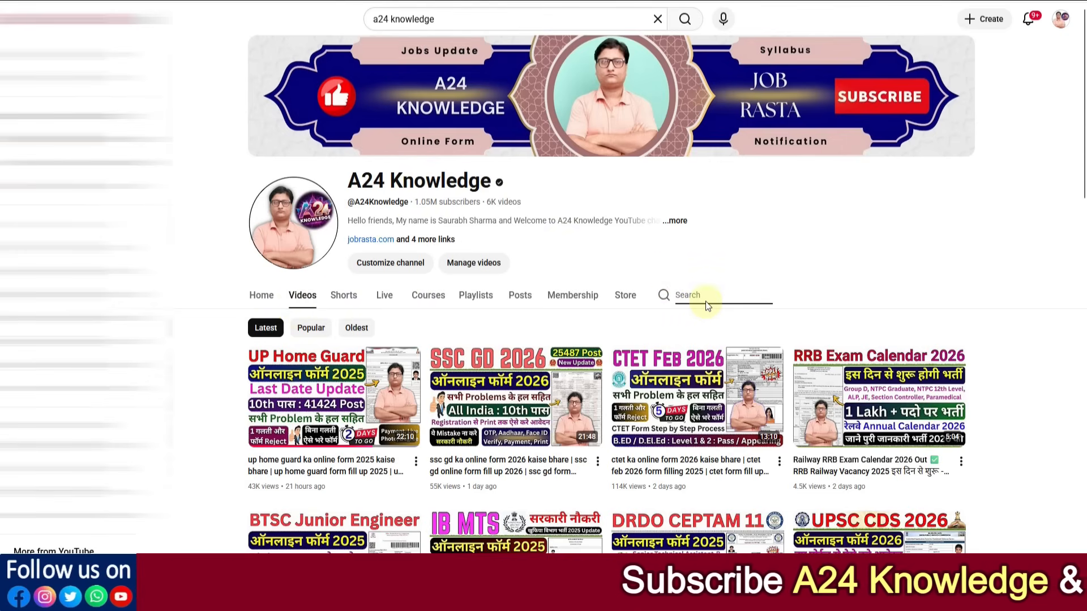
type("AAPA")
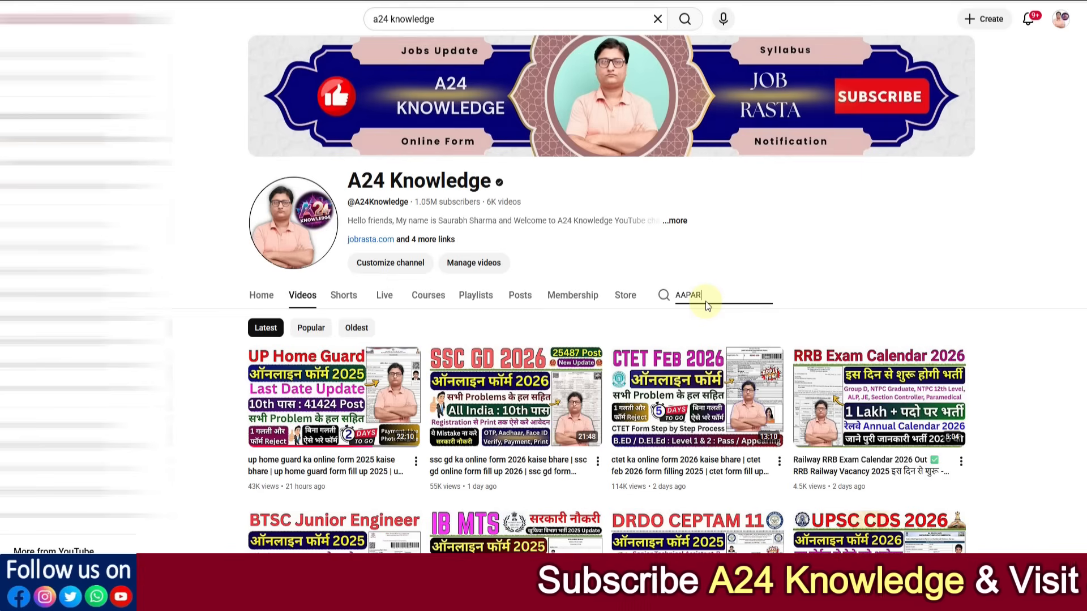
type("R")
key("Return")
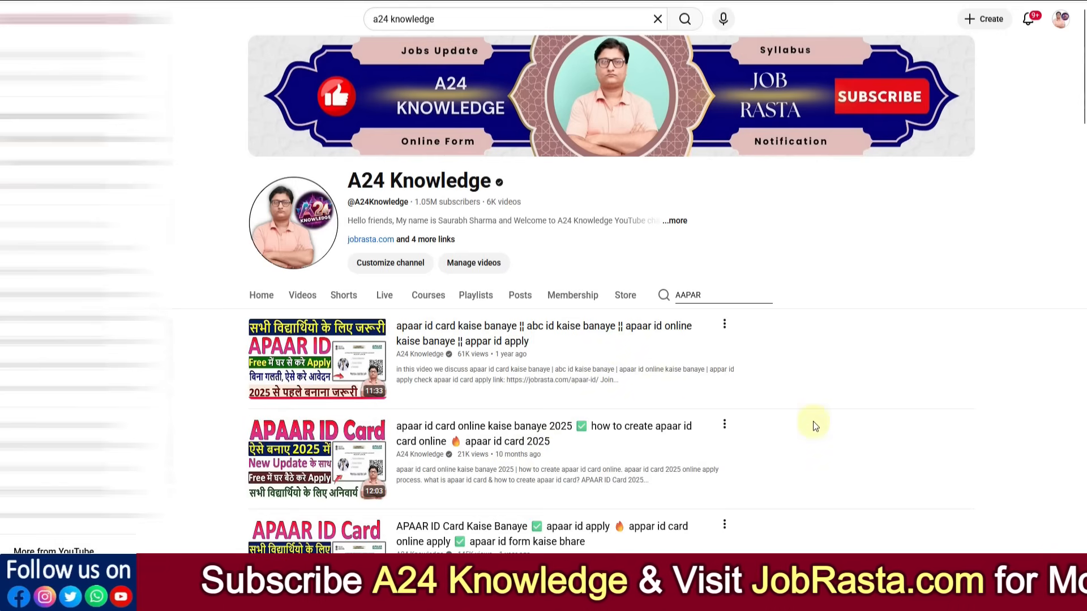
scroll(813, 421, "down", 1)
scroll(730, 417, "up", 1)
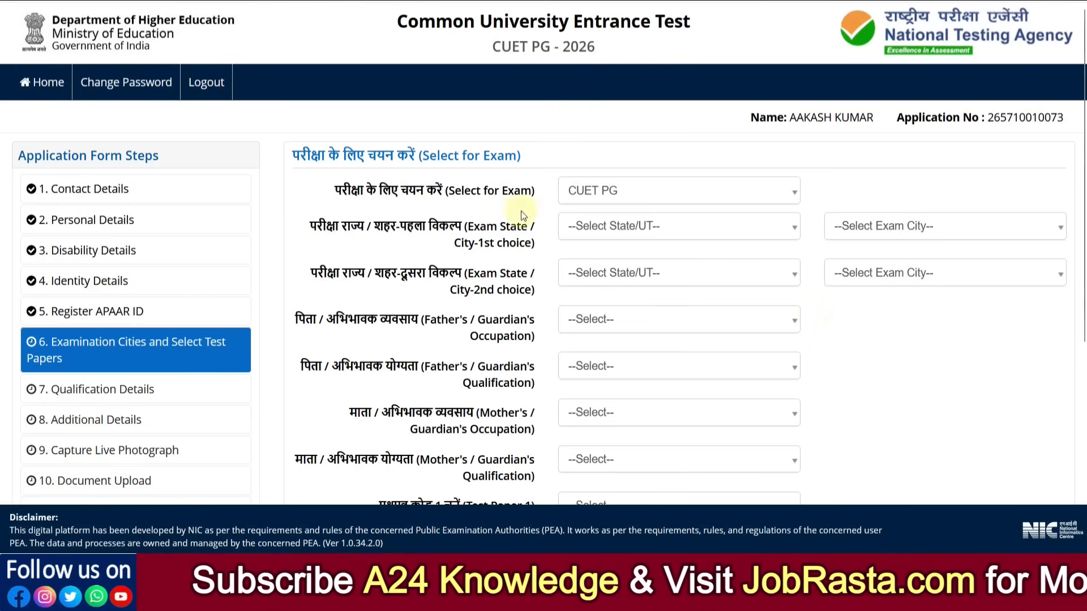
- Set Rajasthan as the state for both exam choices, with Alwar as first-choice city and Ajmer as second-choice city
left_click(629, 202)
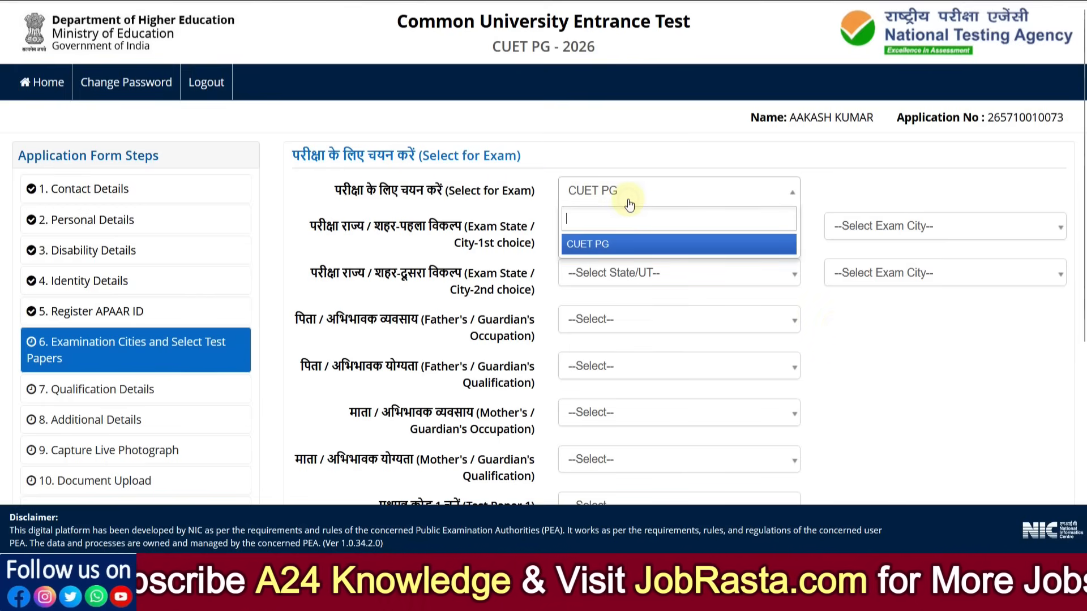
left_click(508, 209)
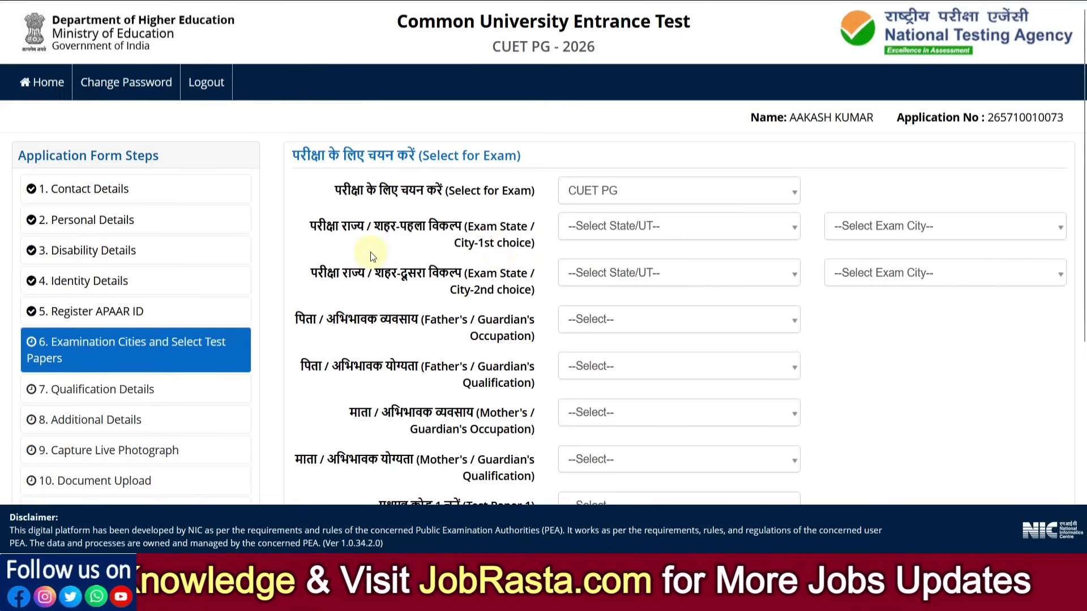
left_click(607, 242)
left_click(595, 299)
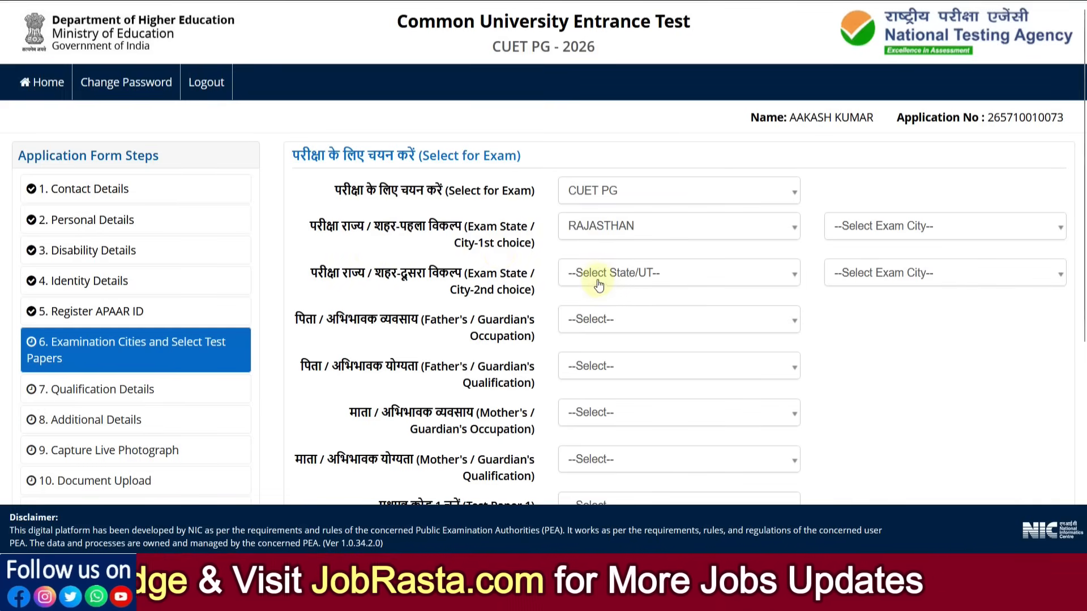
left_click(594, 274)
left_click(595, 347)
left_click(855, 226)
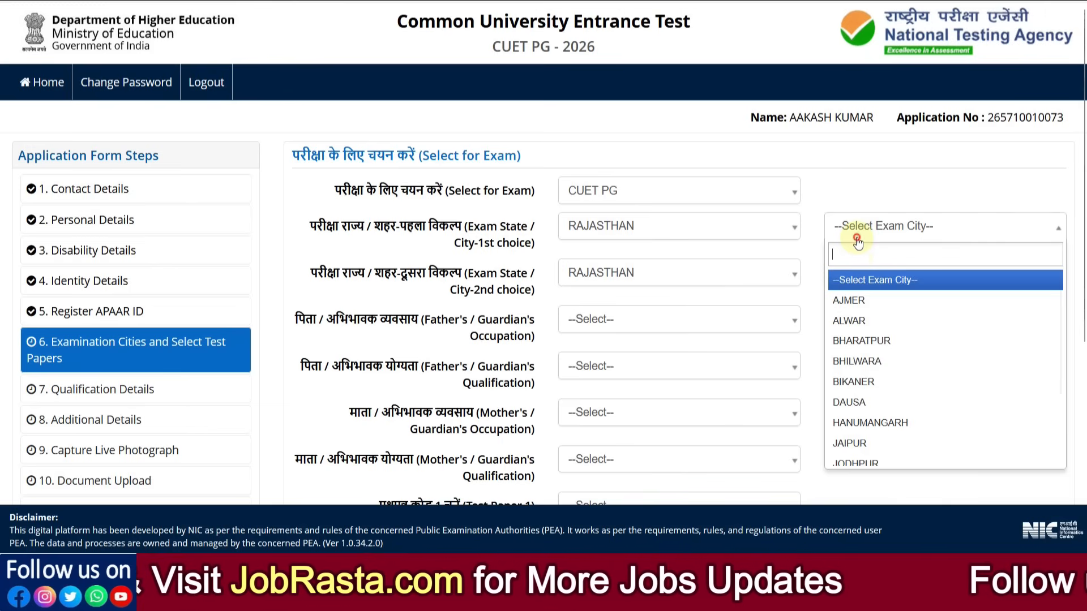
left_click(855, 317)
left_click(861, 287)
left_click(856, 344)
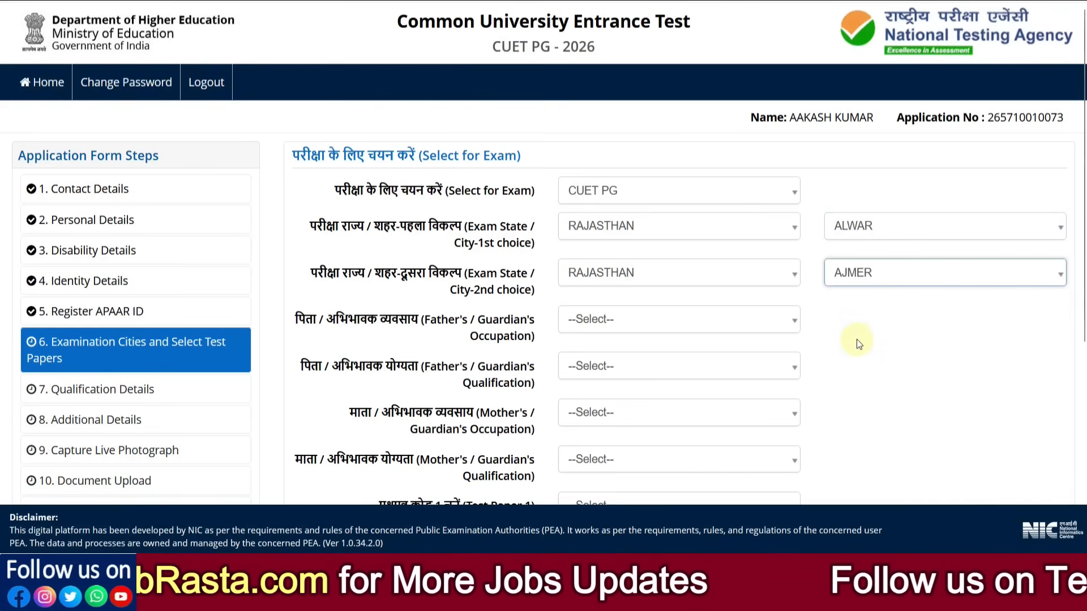
- Set the father's or guardian's occupation to PRIVATE SERVICE and qualification to GRADUATE
scroll(859, 323, "down", 2)
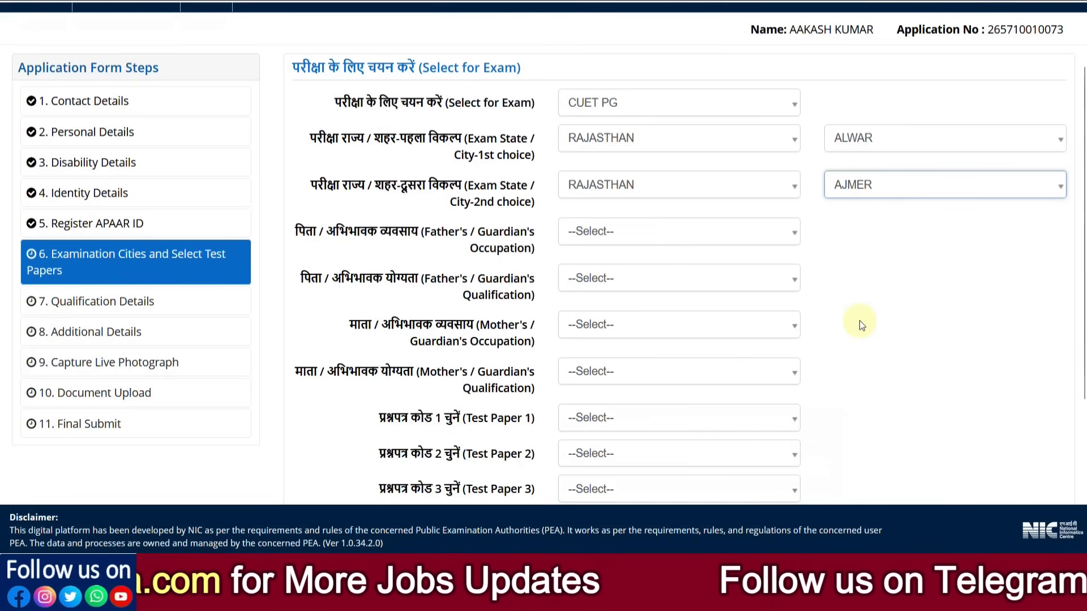
scroll(859, 320, "down", 2)
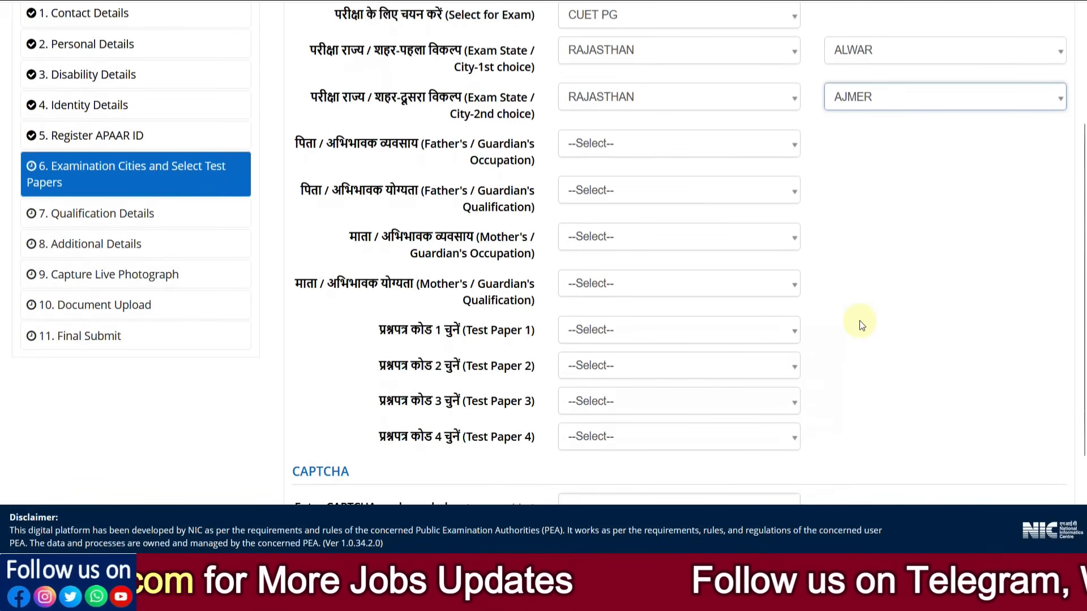
left_click(586, 144)
scroll(631, 255, "down", 1)
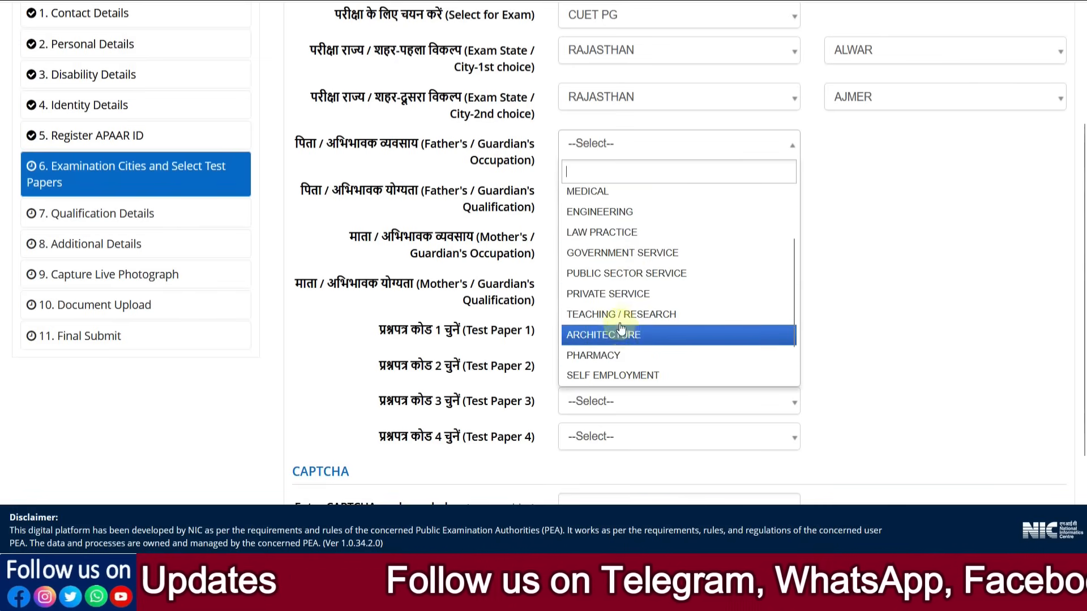
left_click(618, 295)
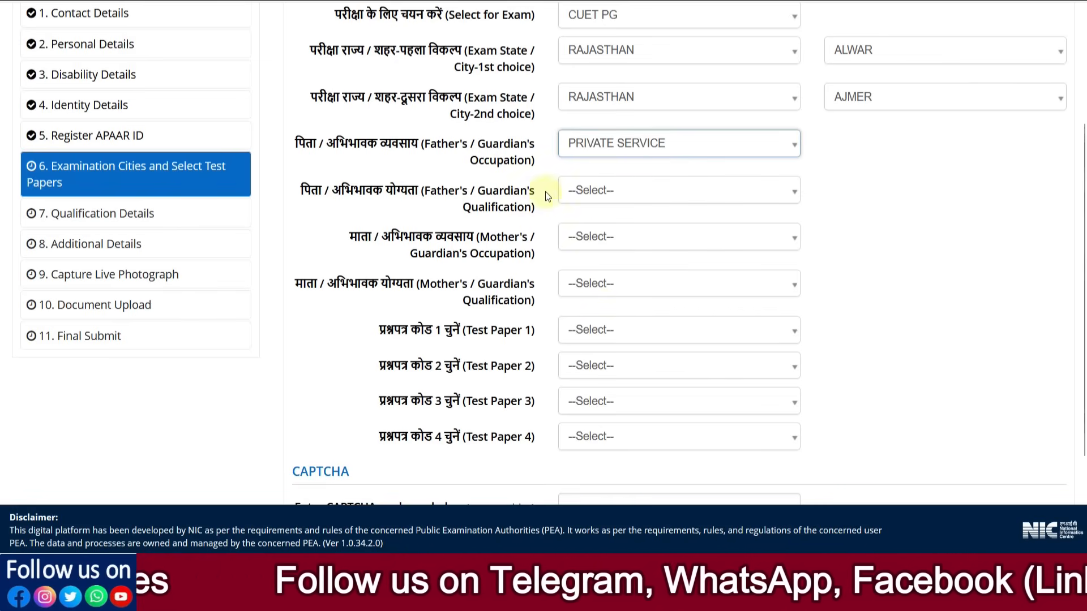
left_click(585, 190)
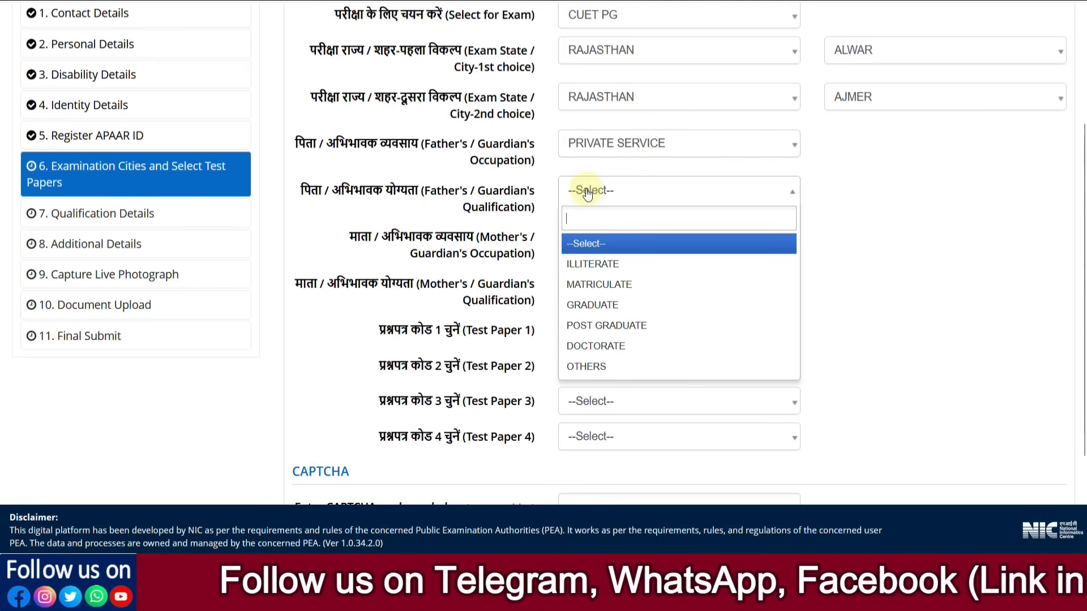
left_click(602, 305)
- Set the mother's or guardian's occupation to OTHERS (INCLUDING HOUSE WIFE) and qualification to MATRICULATE
left_click(593, 243)
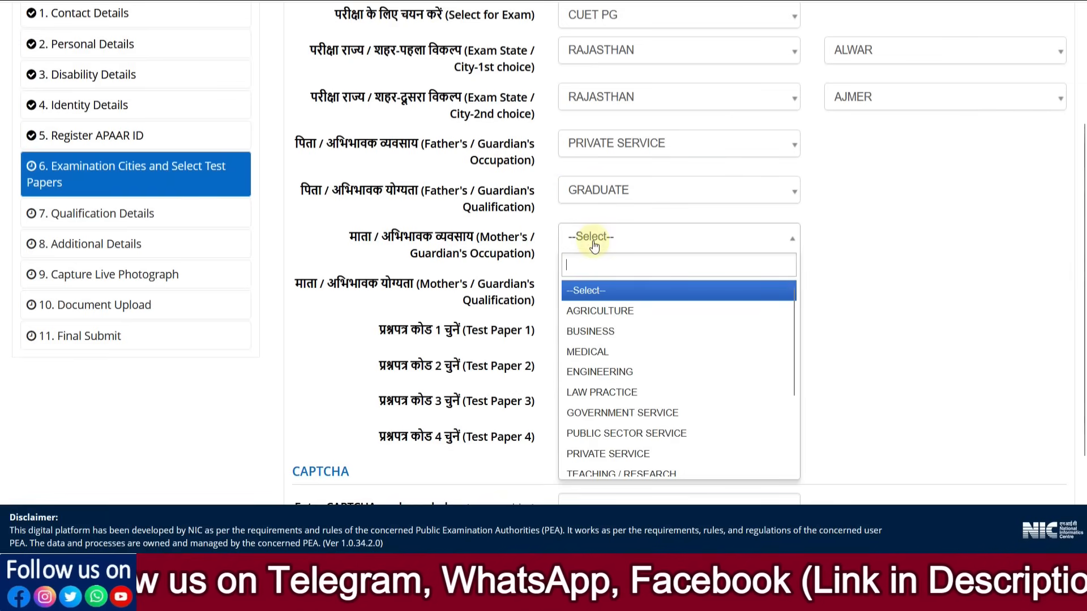
scroll(634, 334, "down", 3)
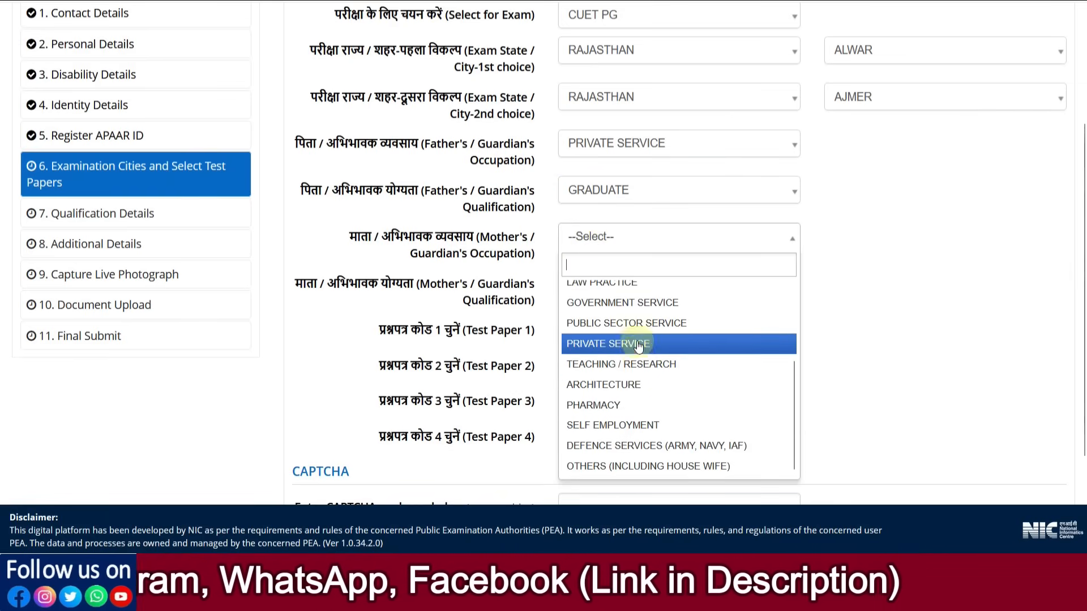
left_click(625, 470)
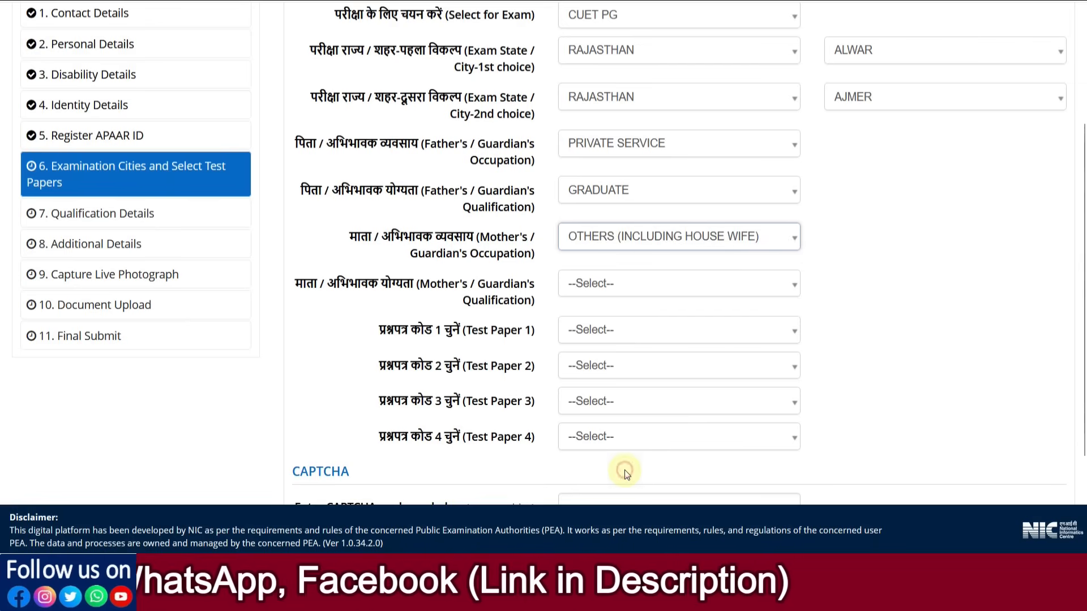
left_click(589, 284)
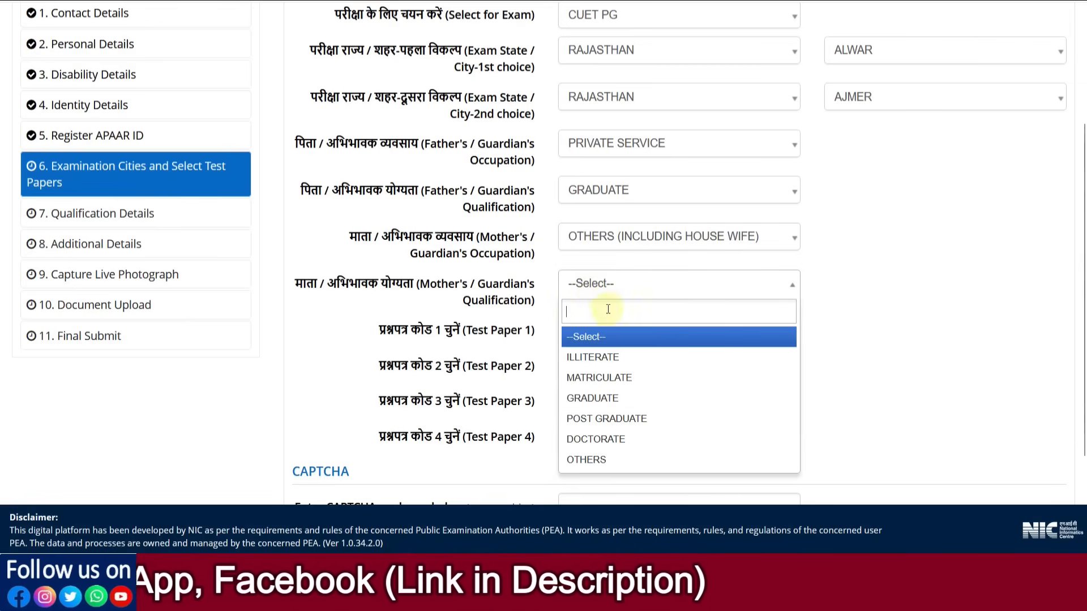
left_click(617, 380)
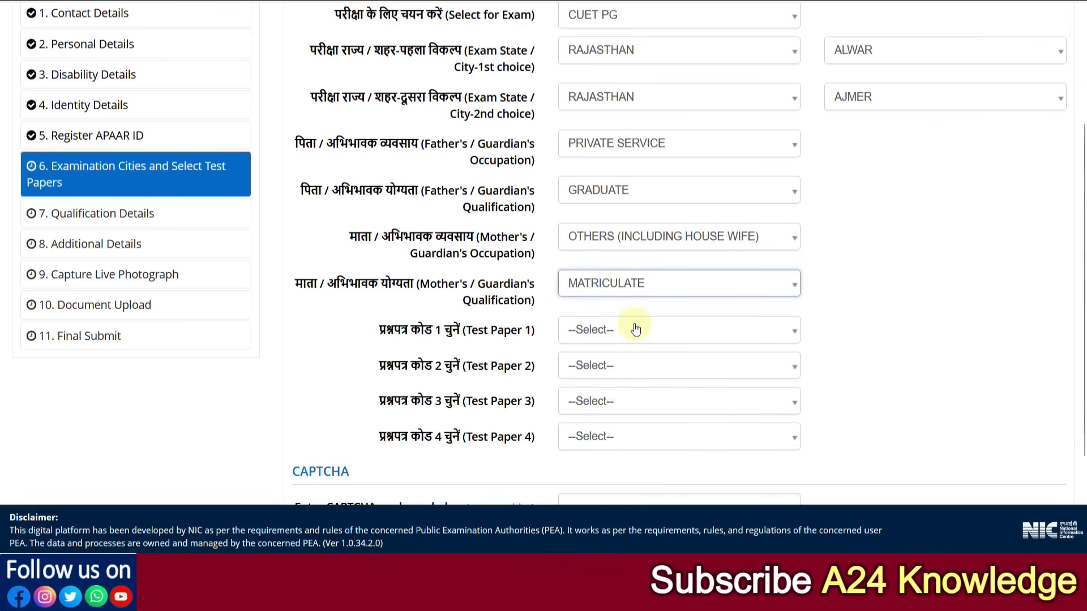
- Look through the complete list of question paper codes and subjects offered for Test Paper 1
scroll(634, 327, "down", 2)
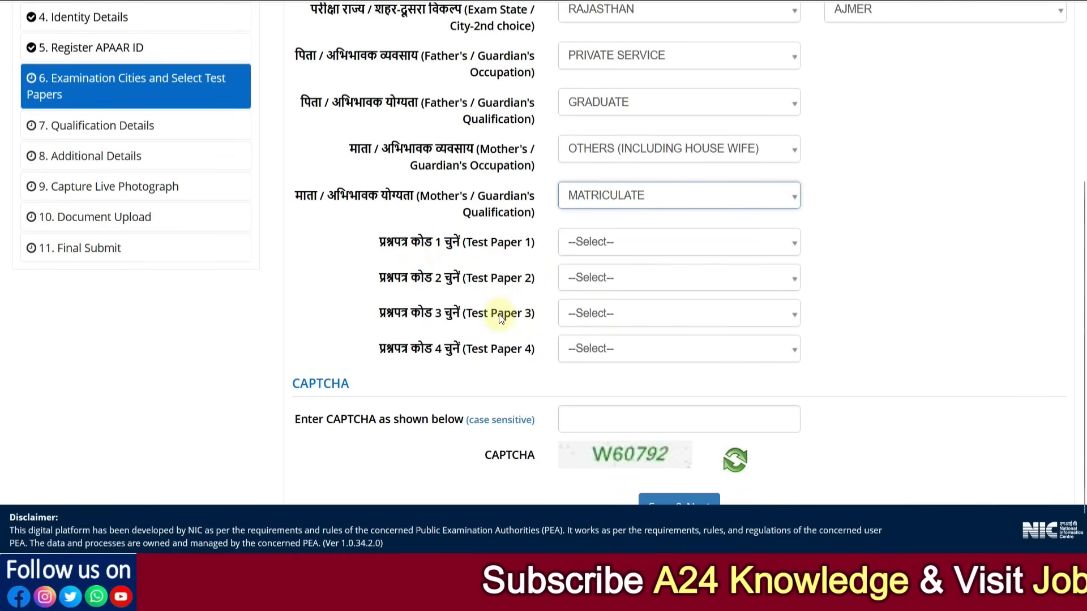
left_click(591, 248)
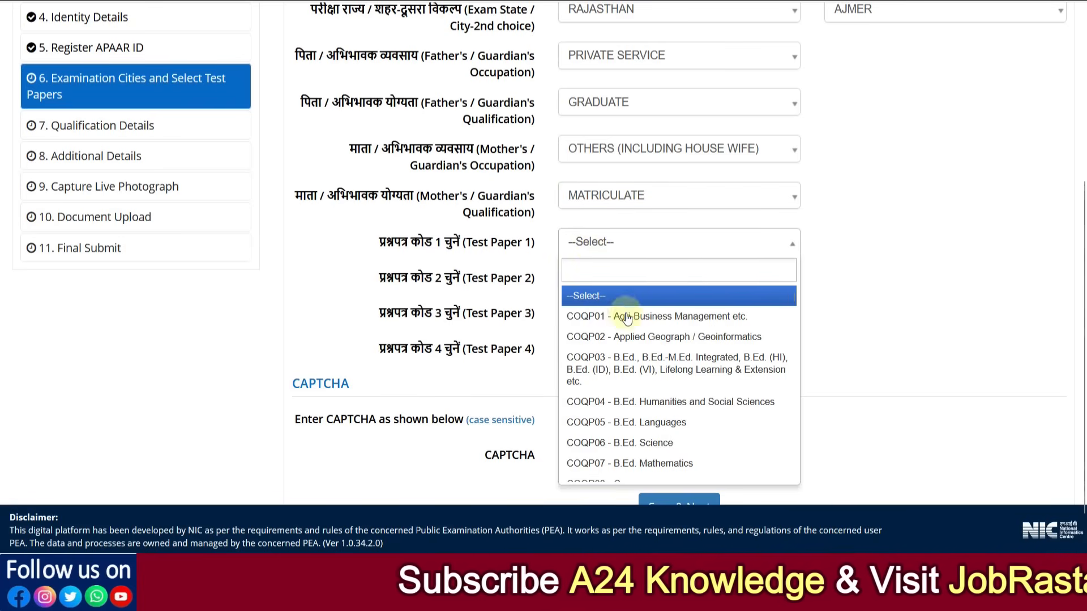
scroll(629, 335, "down", 1)
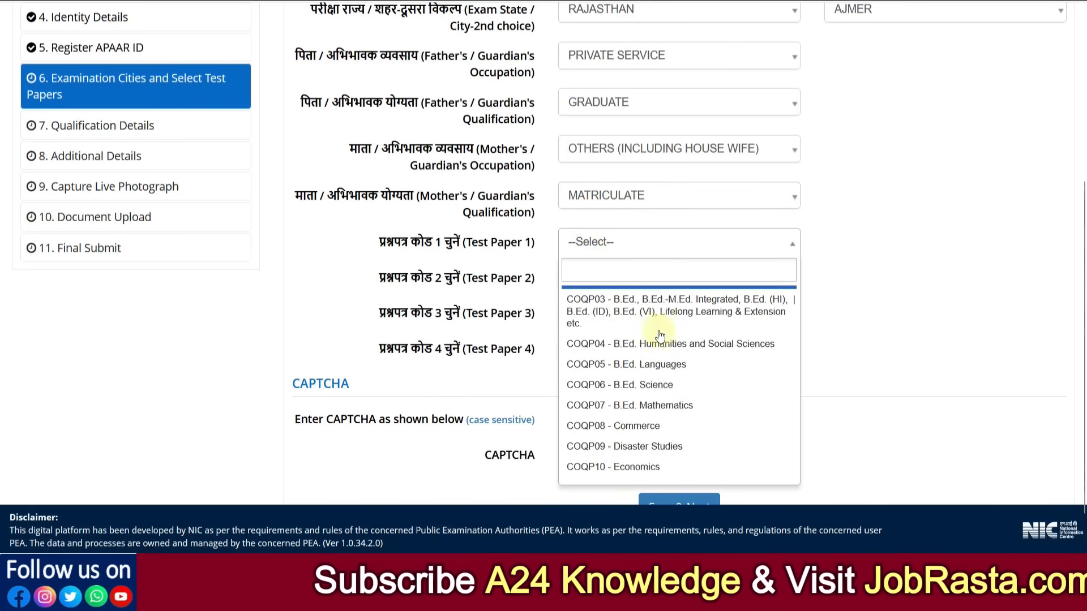
scroll(660, 335, "up", 1)
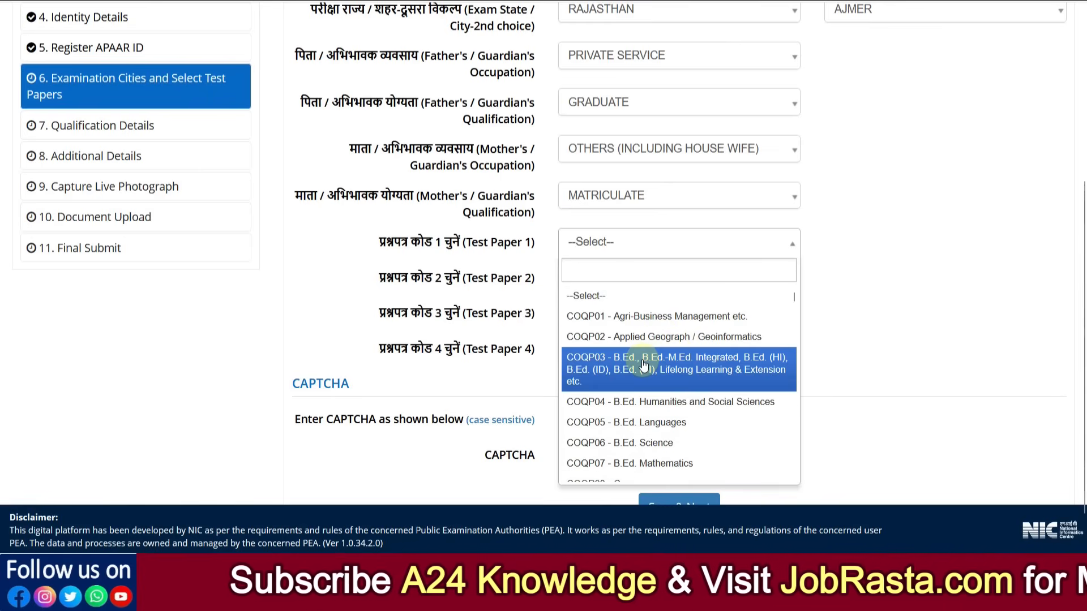
scroll(610, 355, "down", 1)
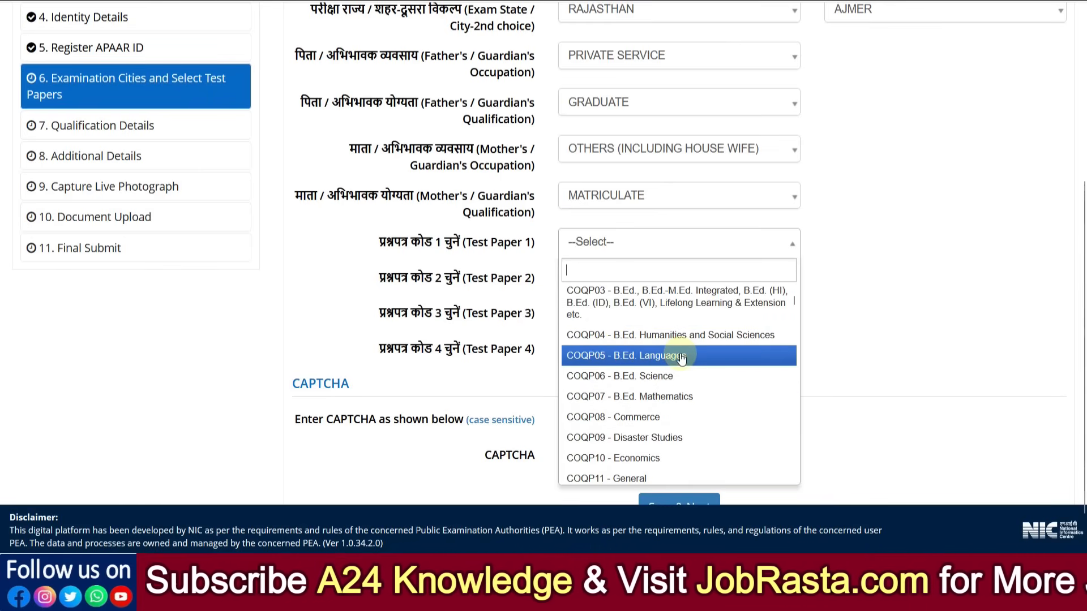
scroll(705, 367, "down", 3)
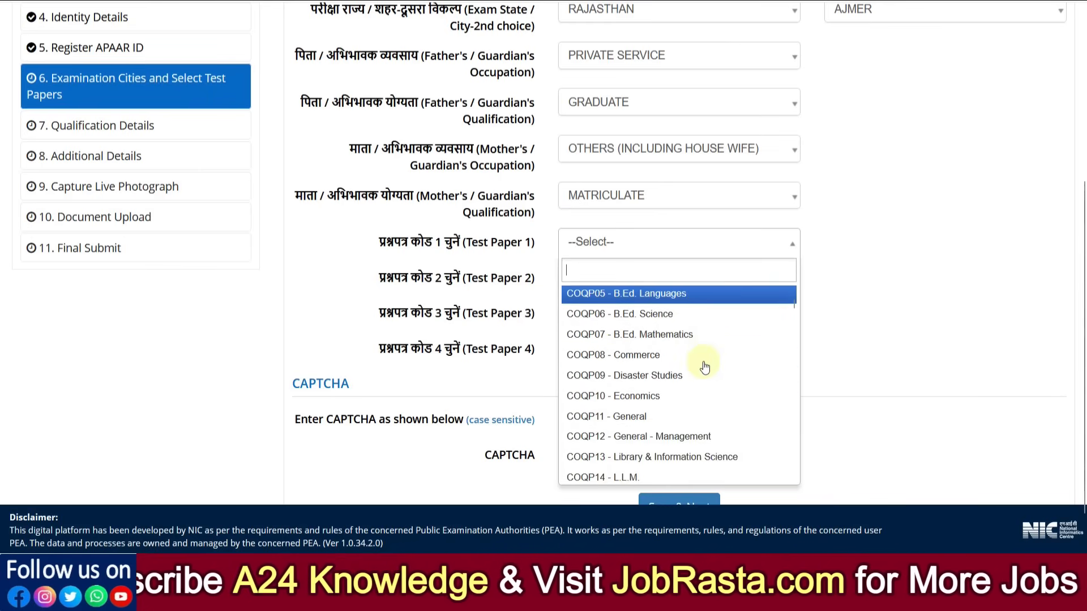
scroll(694, 361, "down", 3)
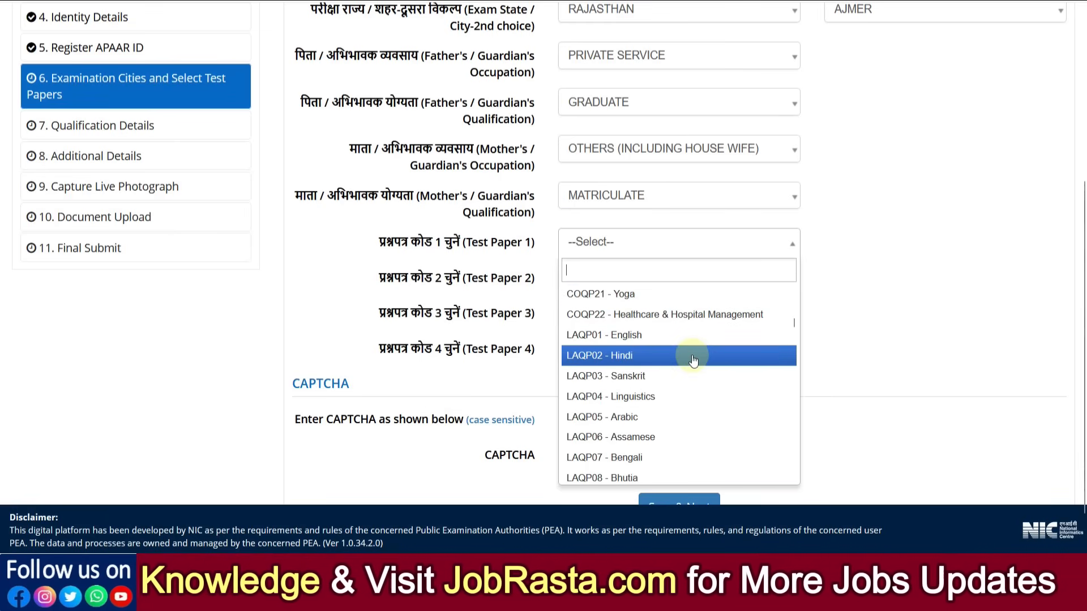
scroll(694, 361, "down", 6)
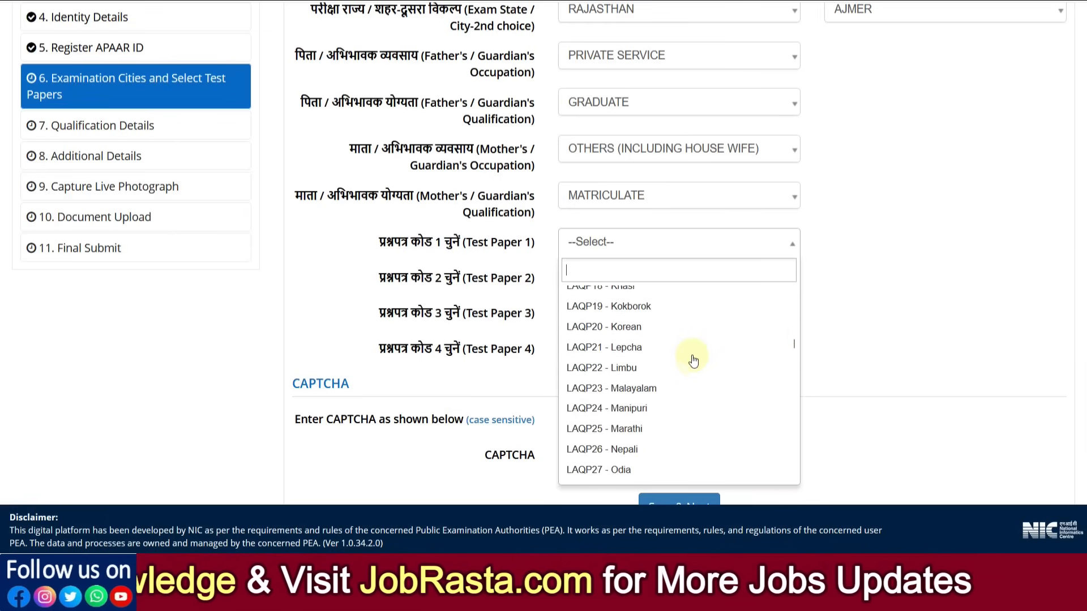
scroll(694, 361, "down", 1)
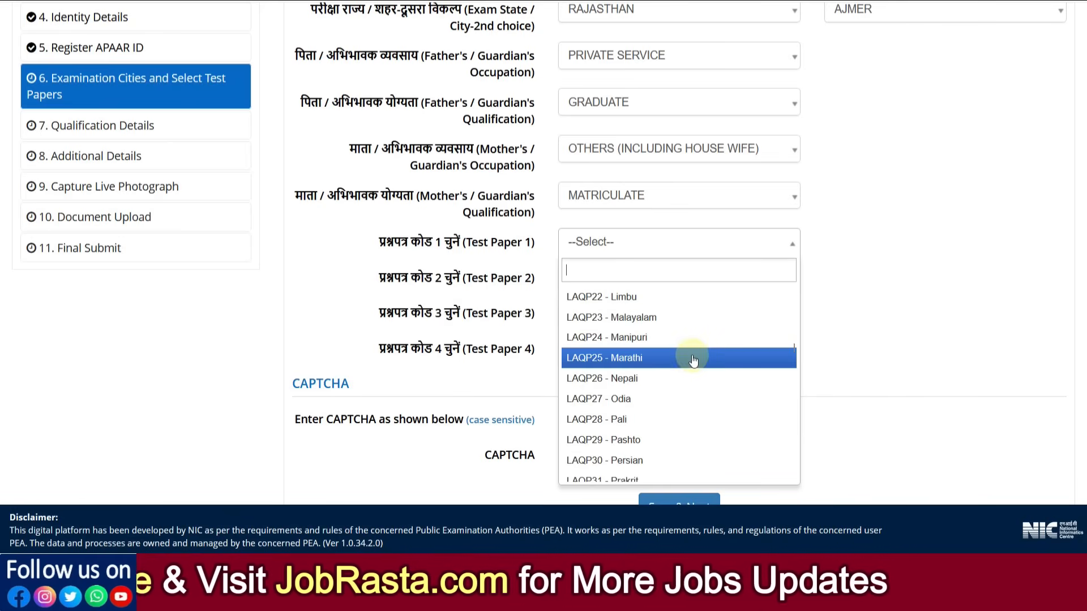
scroll(695, 361, "down", 5)
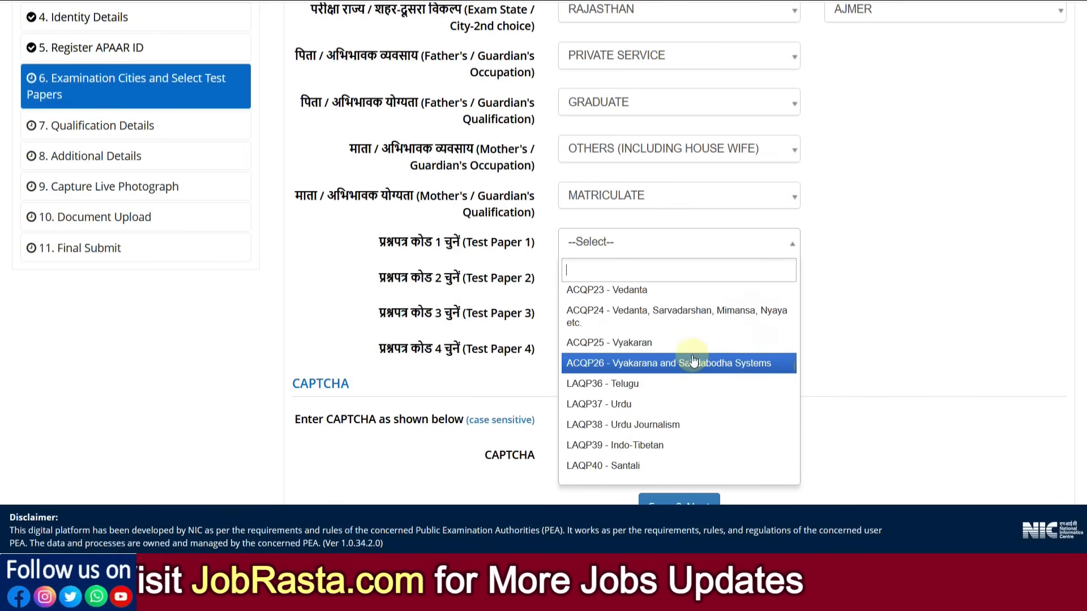
scroll(680, 342, "down", 6)
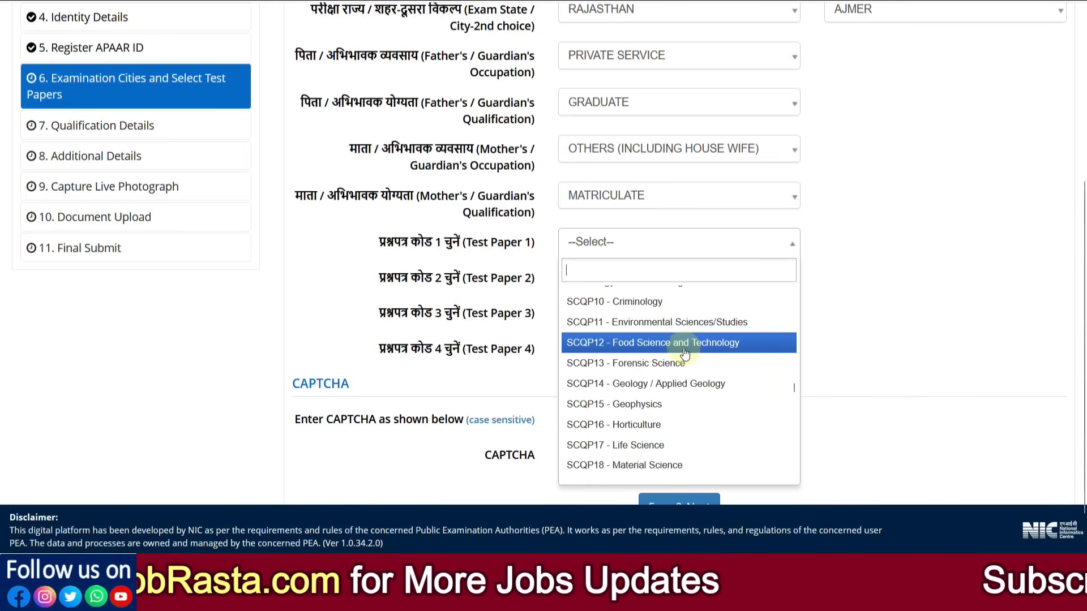
scroll(688, 354, "down", 3)
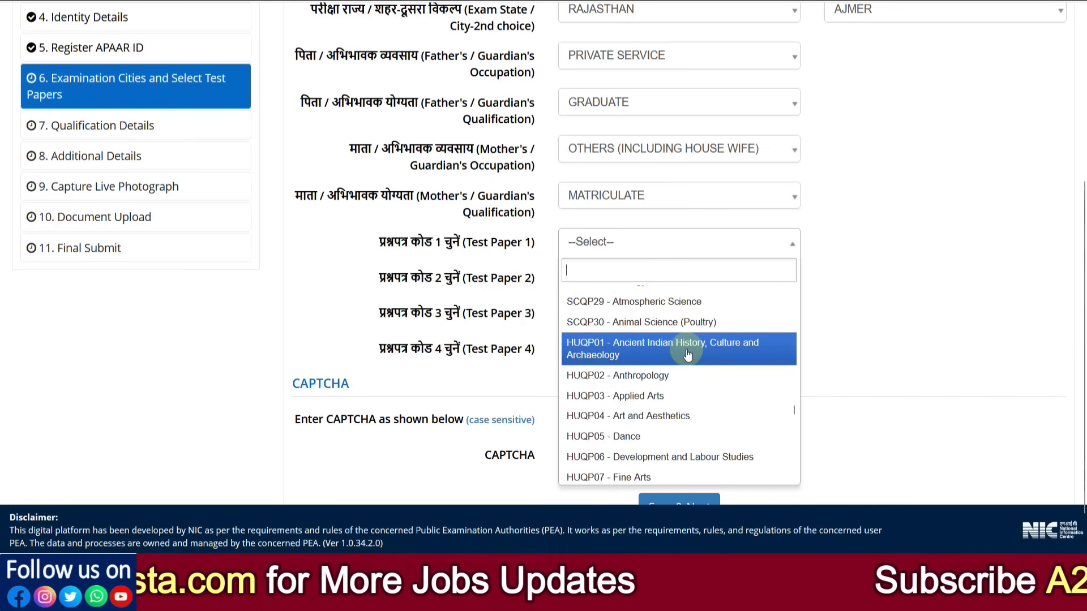
scroll(688, 354, "down", 10)
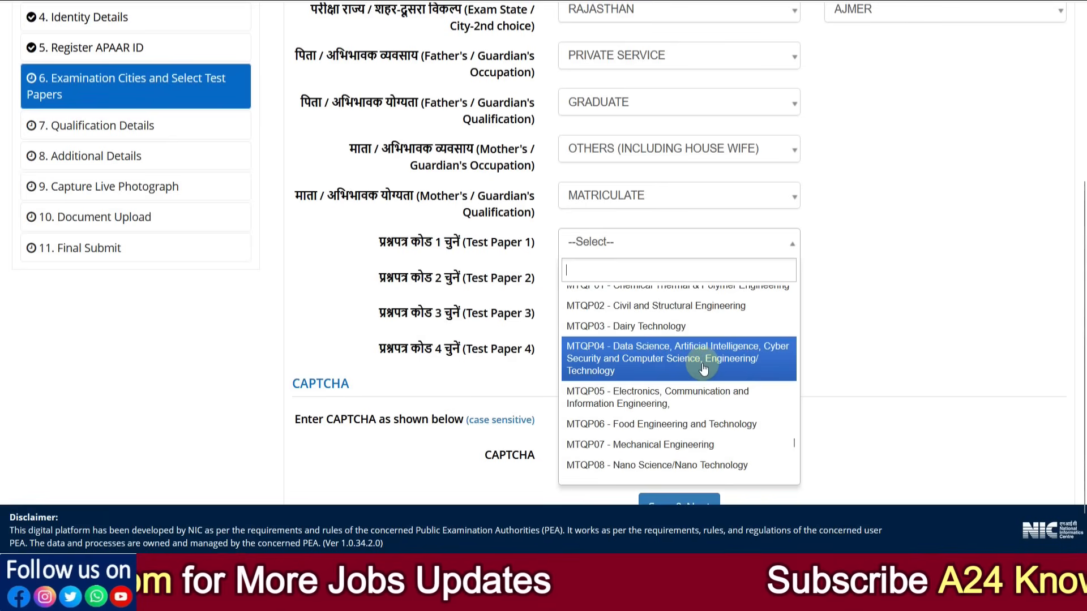
scroll(703, 370, "down", 4)
left_click_drag(794, 453, 796, 473)
left_click_drag(796, 312, 796, 287)
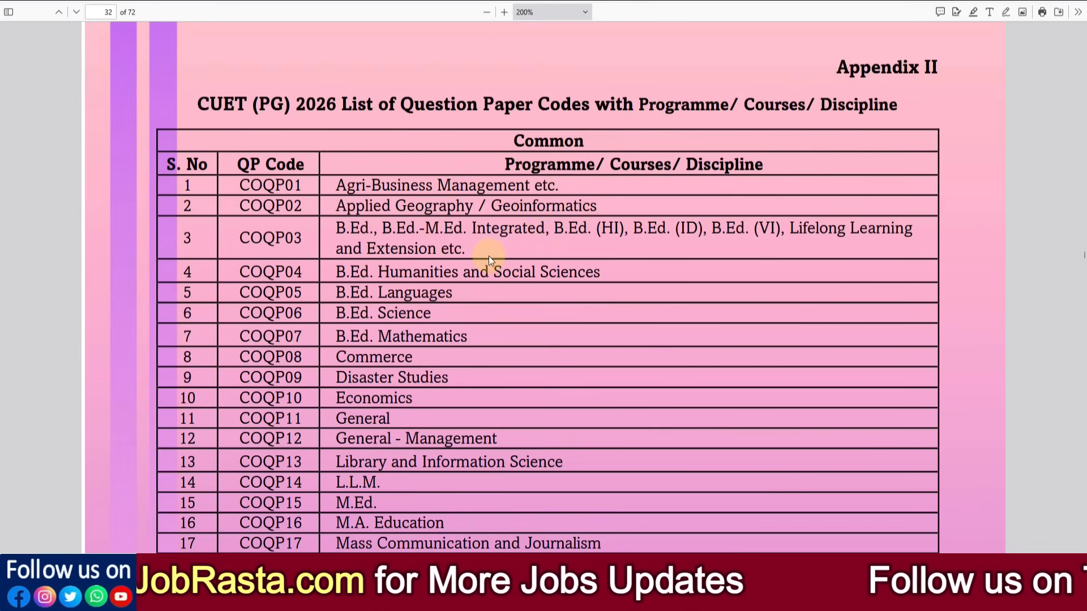
- Switch to the CUET (PG) 2026 PDF and examine the question paper codes and matching programmes in Appendix II
scroll(489, 259, "down", 1)
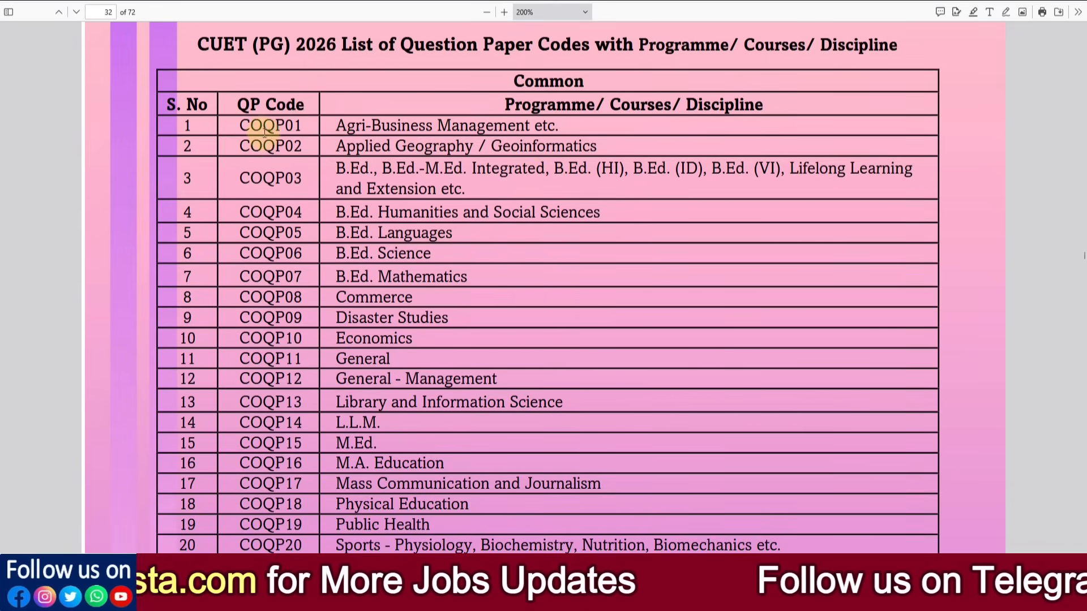
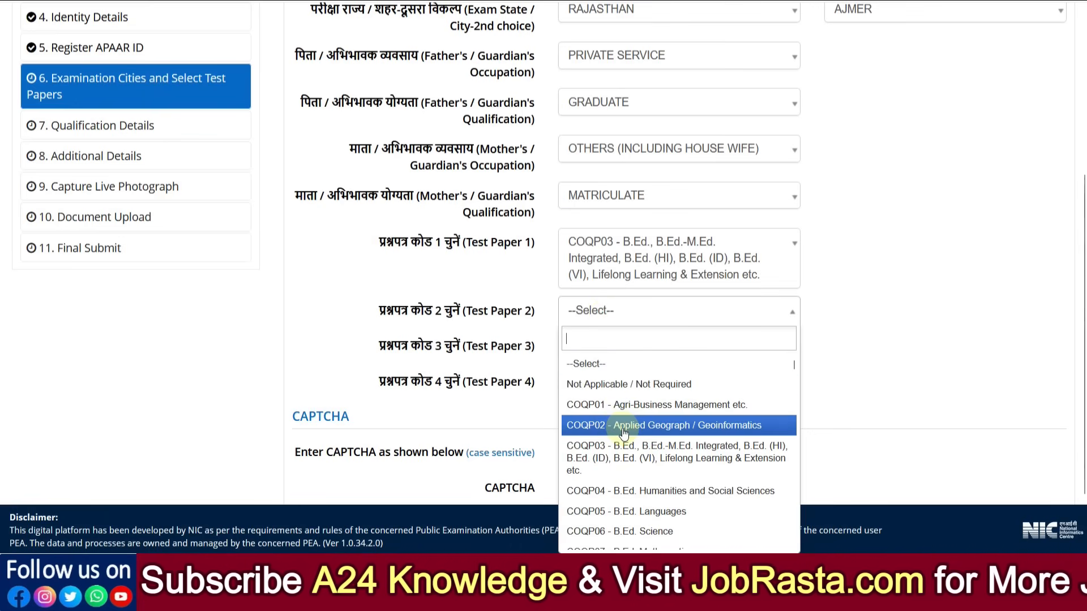
- Set Test Paper 2, Test Paper 3 and Test Paper 4 to Not Applicable / Not Required
left_click(605, 389)
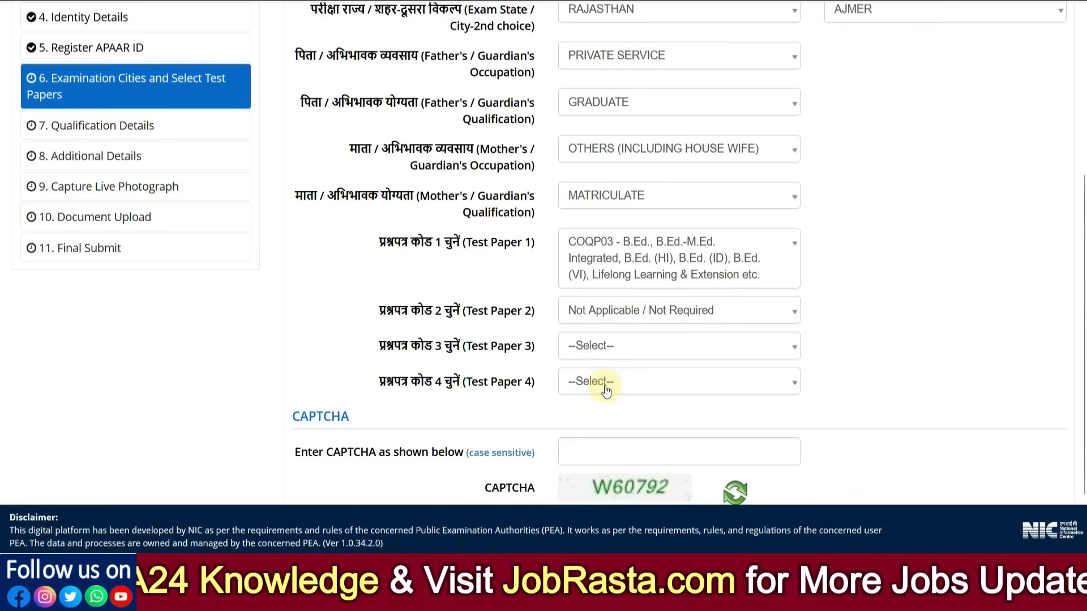
left_click(593, 346)
left_click(607, 420)
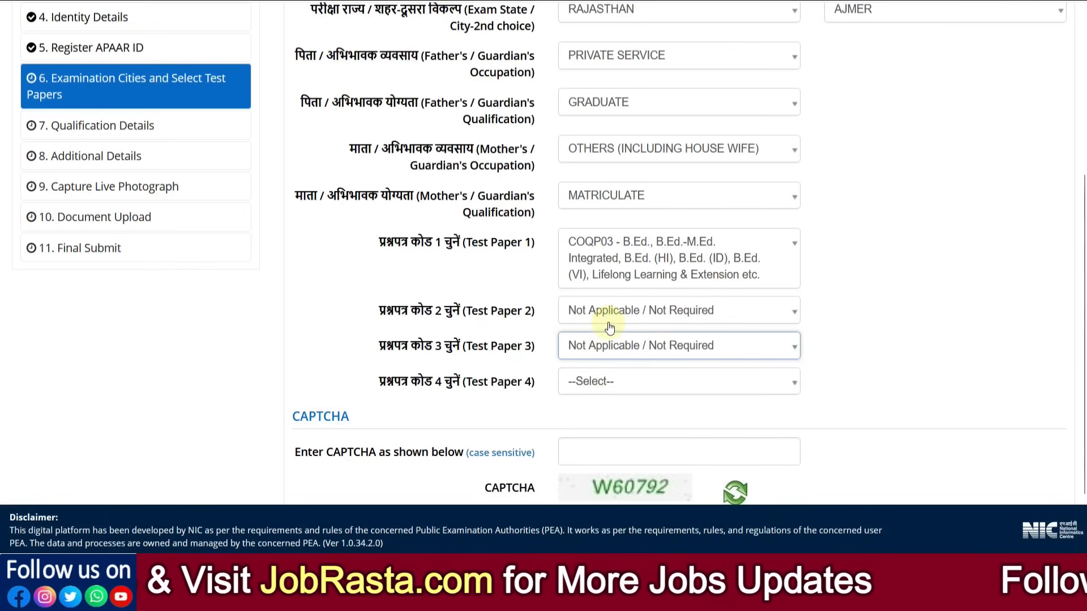
left_click(585, 381)
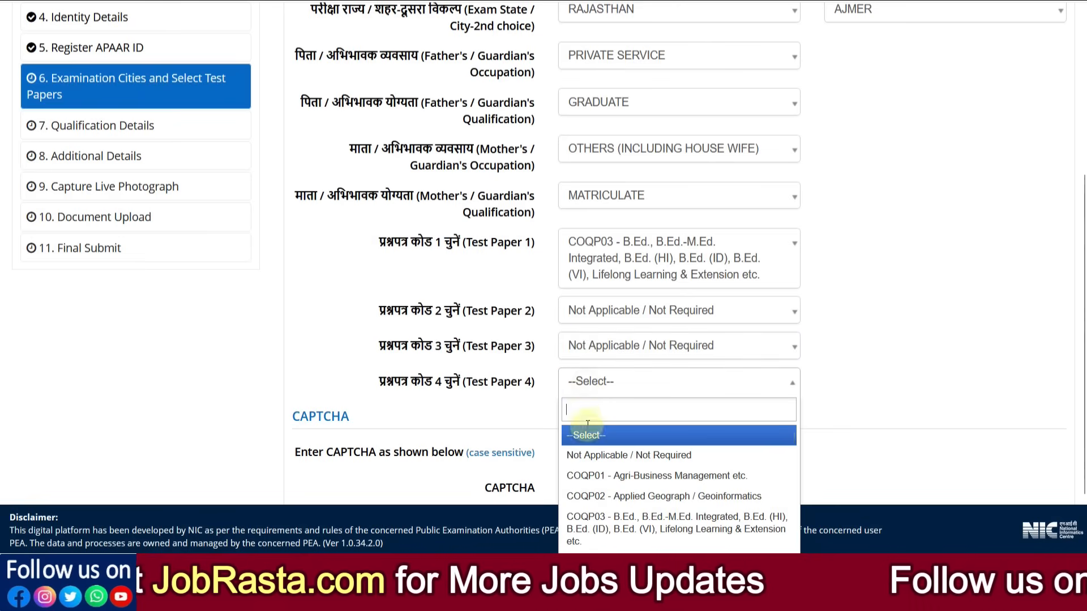
left_click(600, 452)
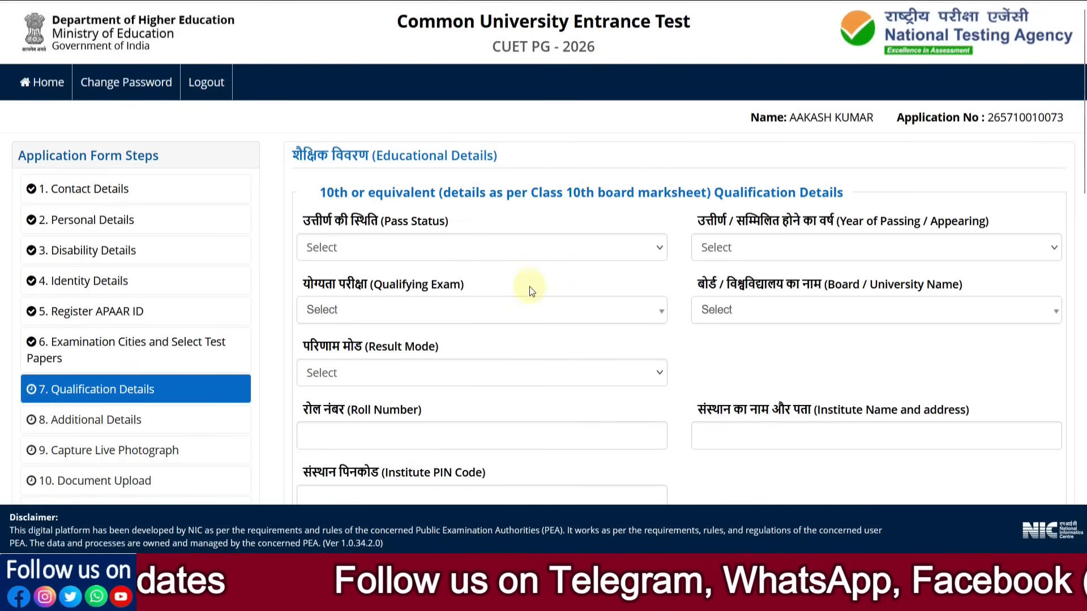
- Set the 10th qualification's pass status to Passed, year of passing to 2017 and qualifying exam to 10th or Equivalent
left_click(403, 250)
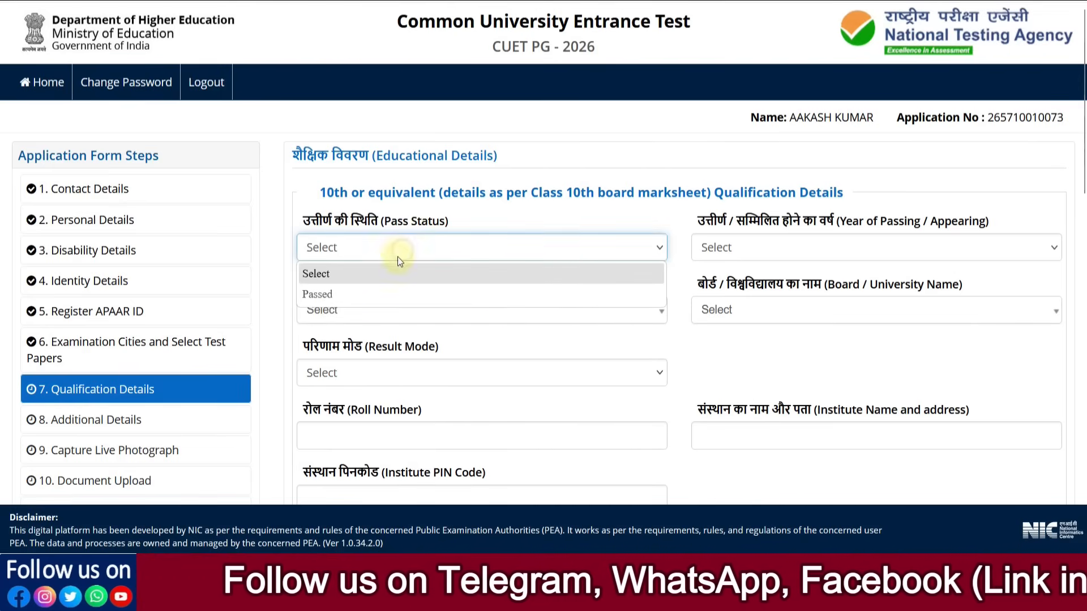
left_click(385, 293)
left_click(738, 250)
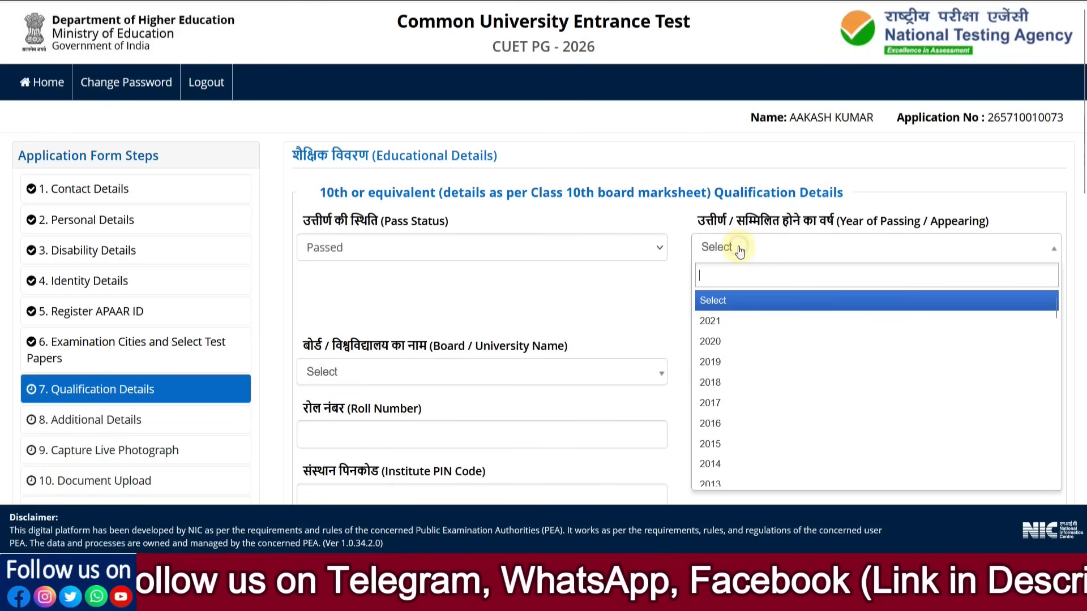
left_click(737, 406)
left_click(727, 309)
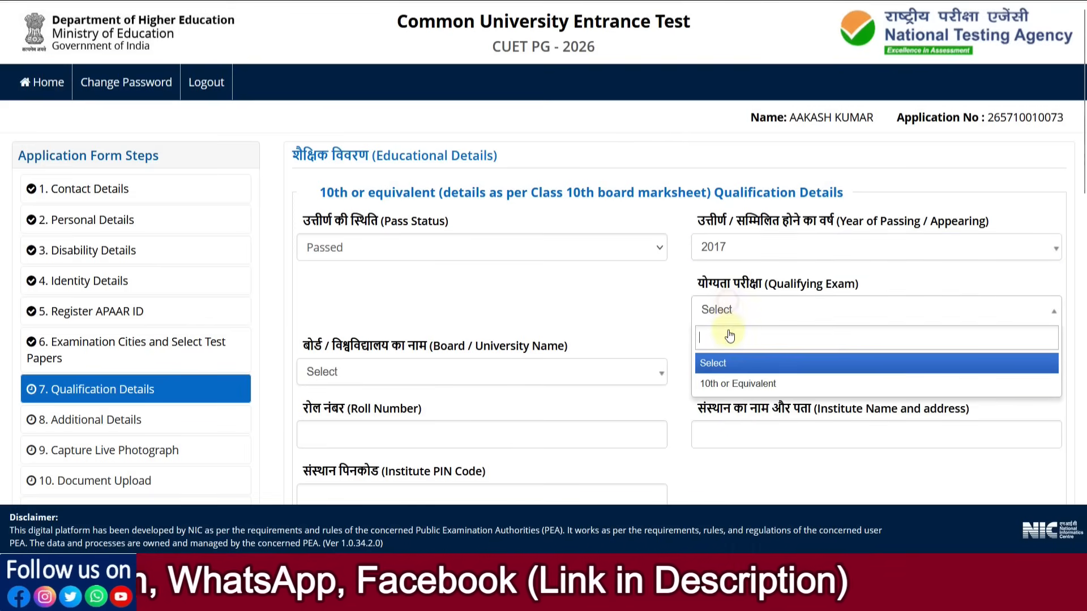
left_click(735, 389)
- Choose RAJASTHAN BOARD OF SECONDARY EDUCATION as the board for the 10th qualification
scroll(631, 339, "down", 3)
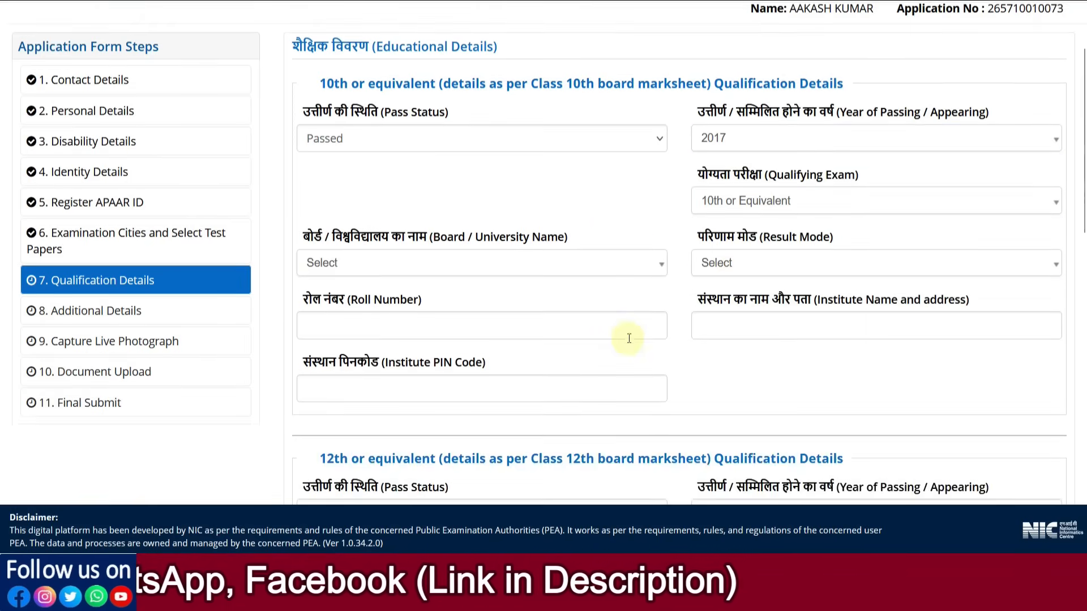
left_click(399, 204)
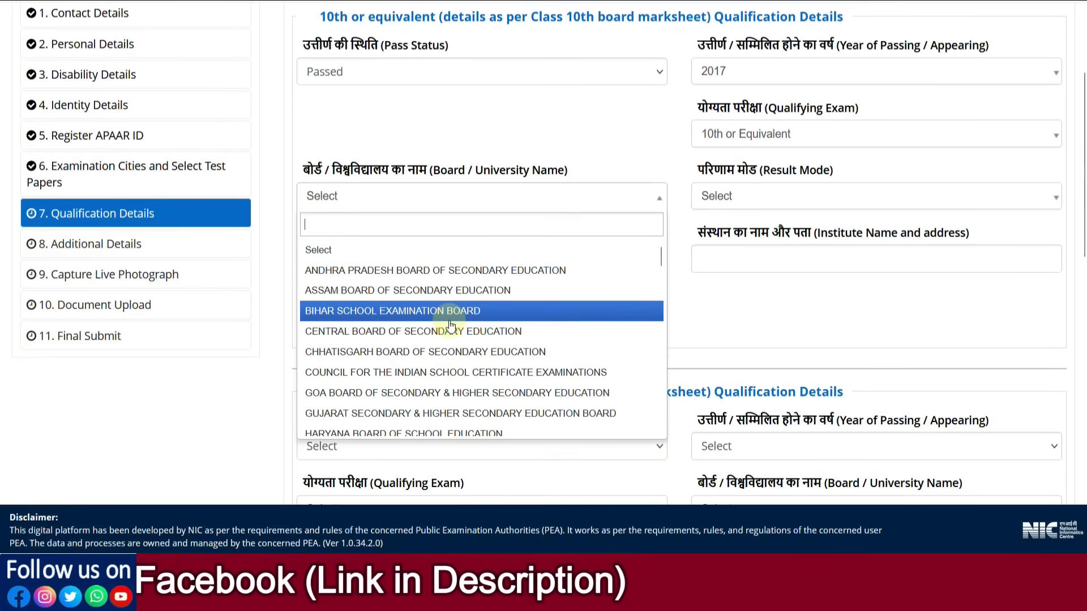
scroll(452, 325, "down", 5)
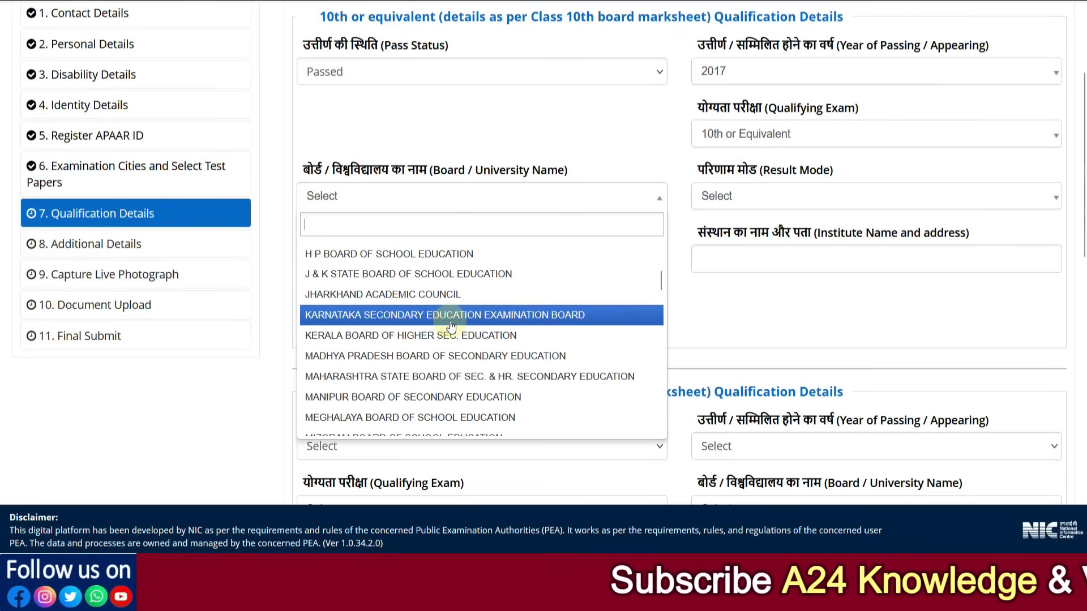
scroll(451, 327, "down", 12)
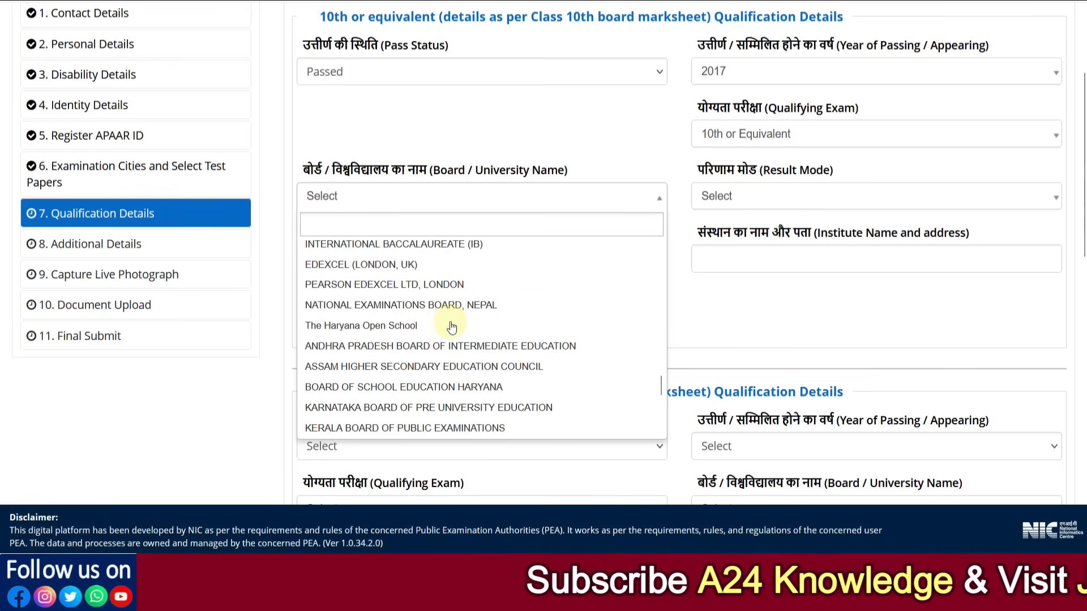
scroll(451, 327, "up", 3)
scroll(451, 327, "down", 5)
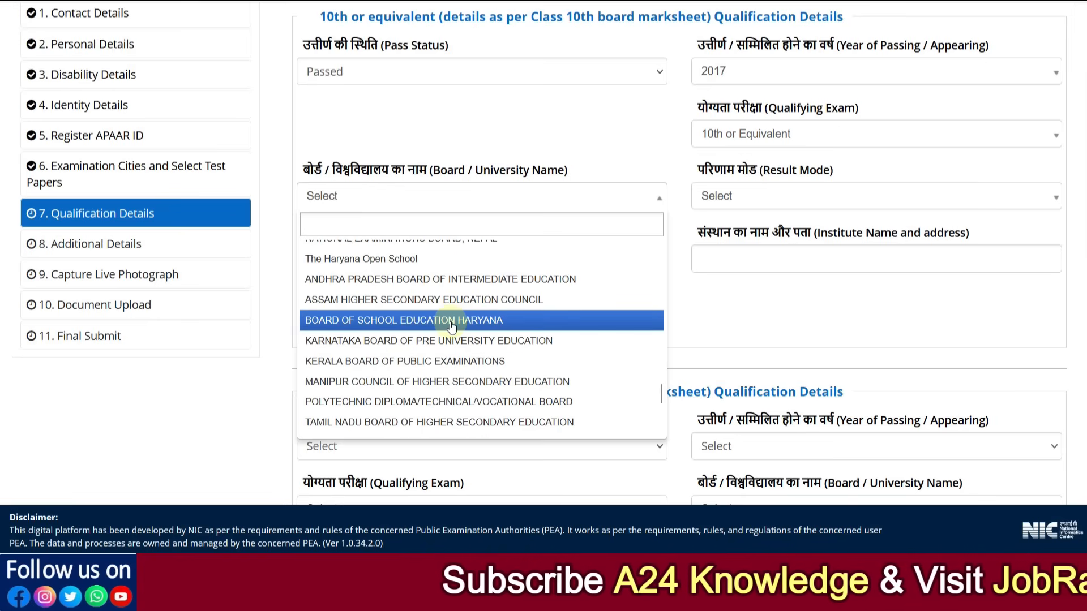
scroll(451, 326, "down", 5)
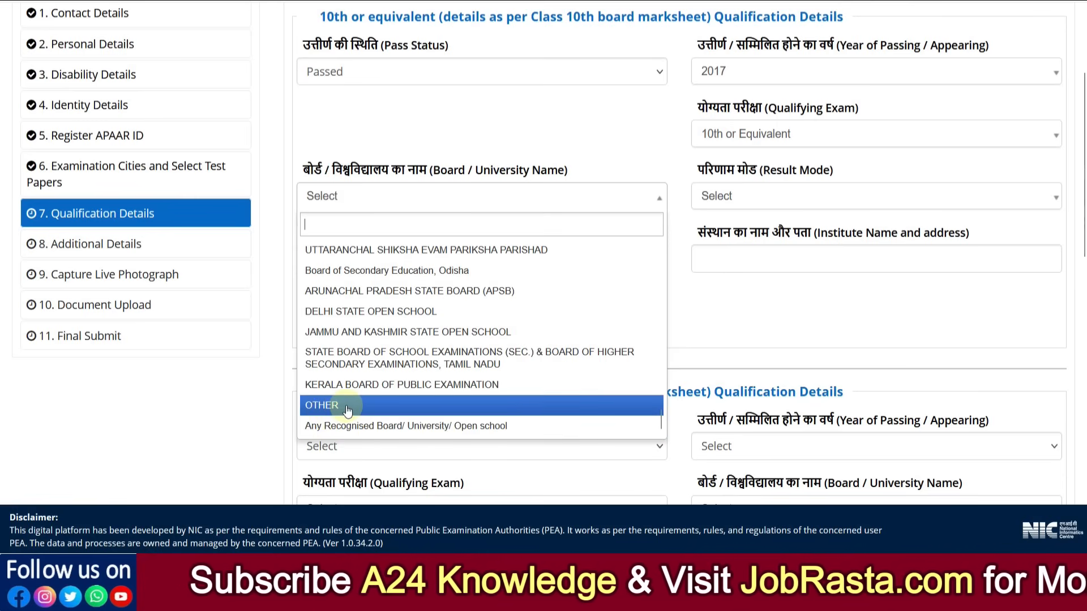
scroll(436, 400, "up", 8)
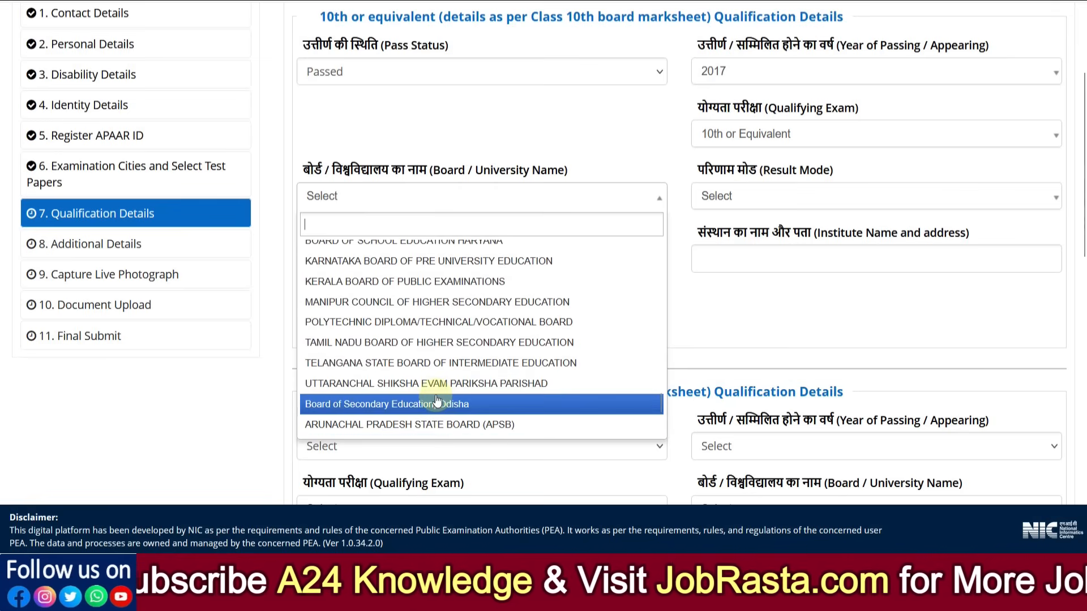
scroll(351, 255, "up", 2)
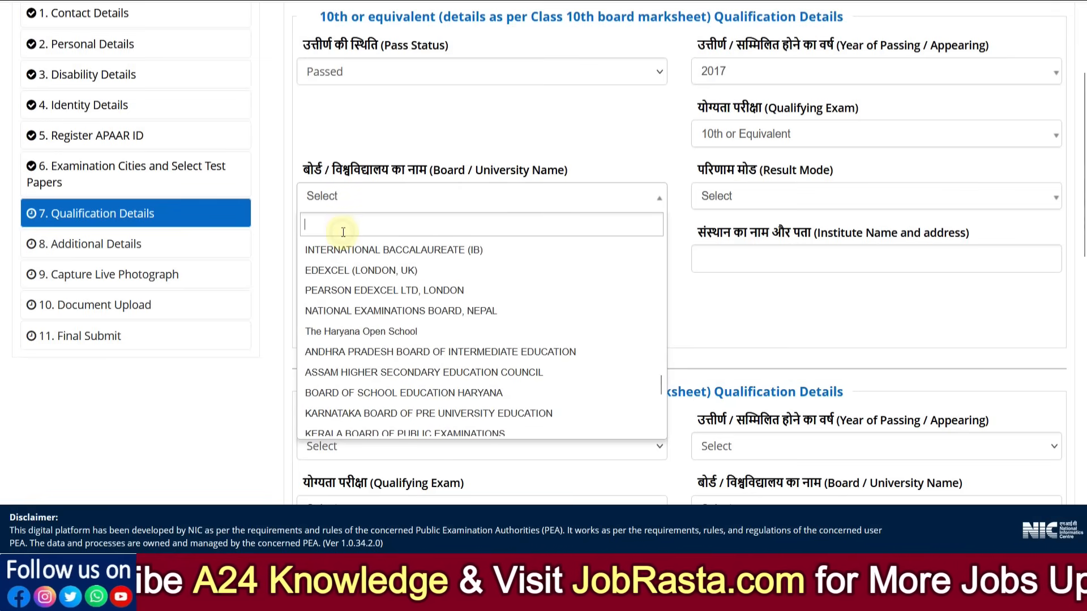
type("A")
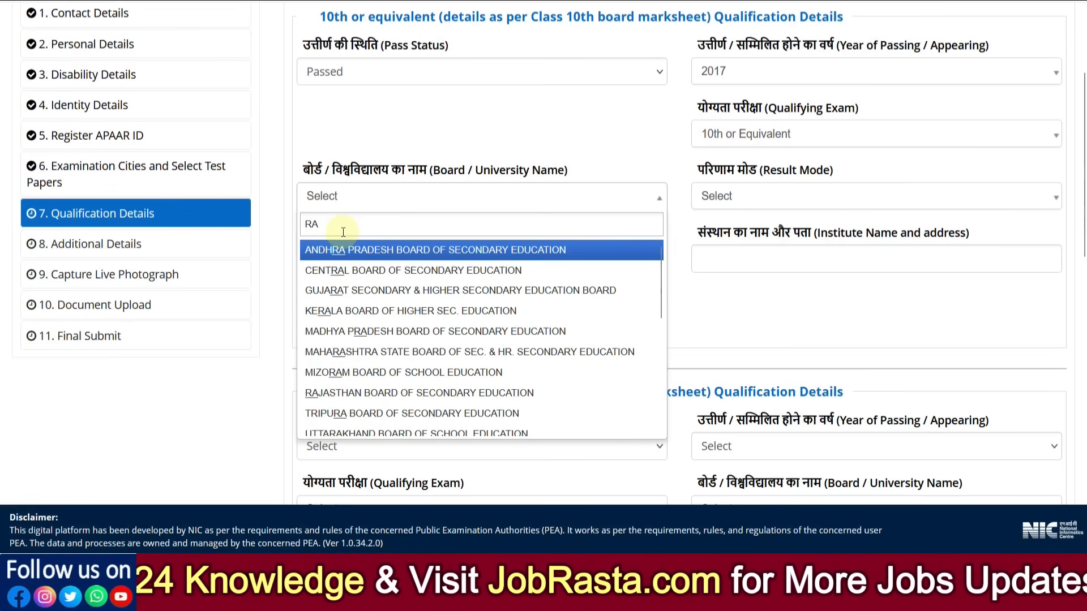
type("JA")
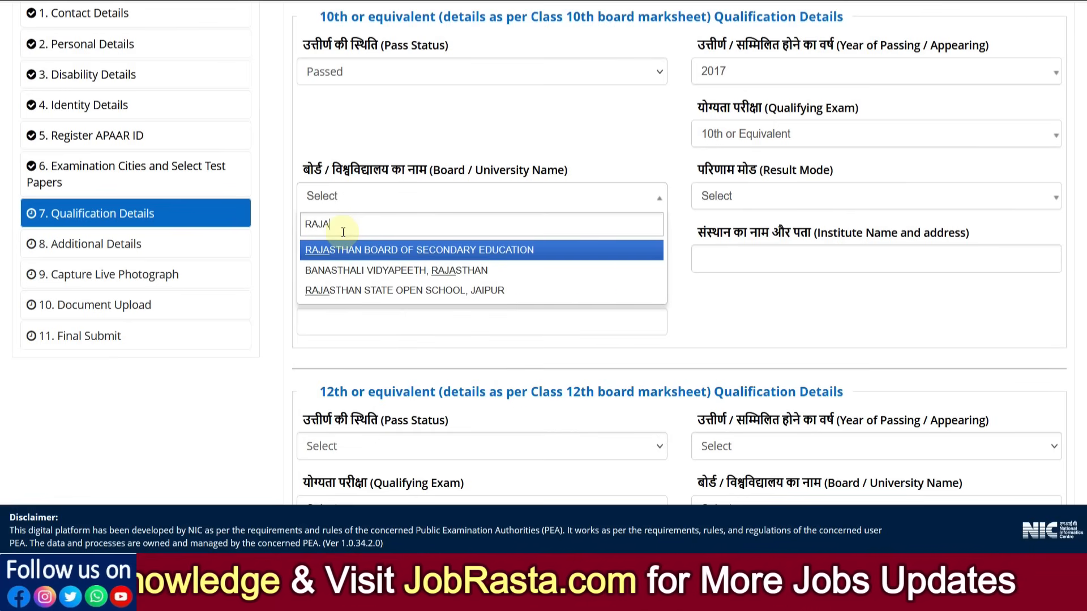
left_click(359, 250)
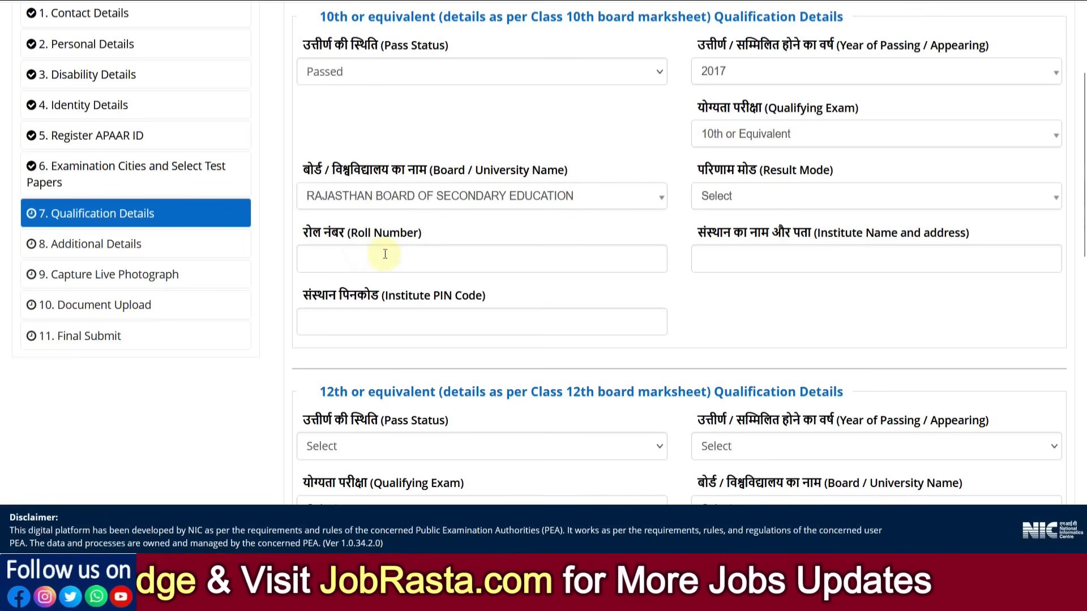
- Try the CGPA result mode for the 10th qualification with a maximum grade point of 10
left_click(722, 197)
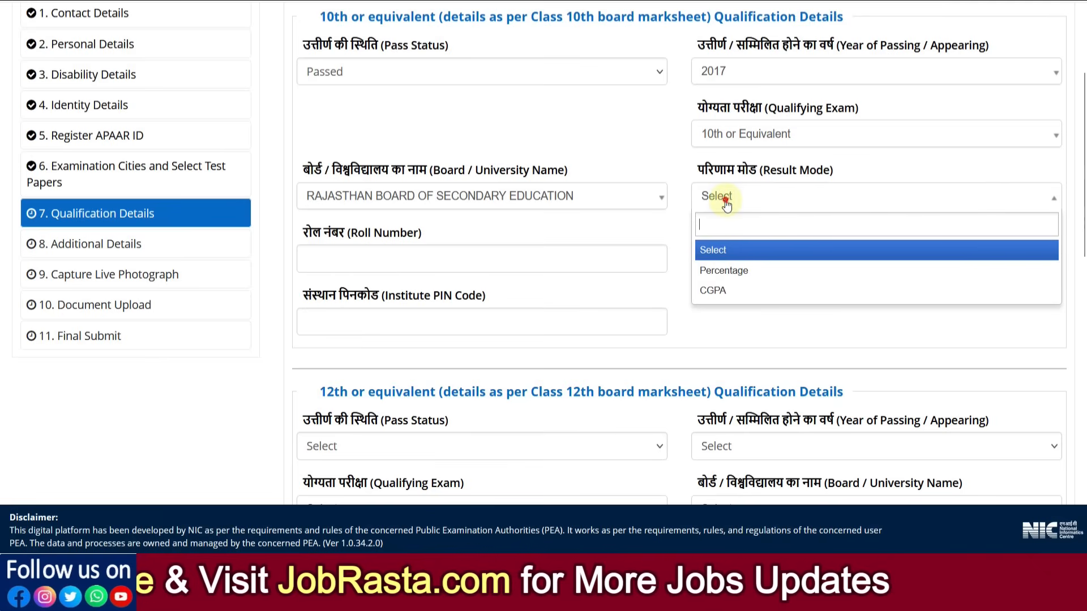
left_click(730, 290)
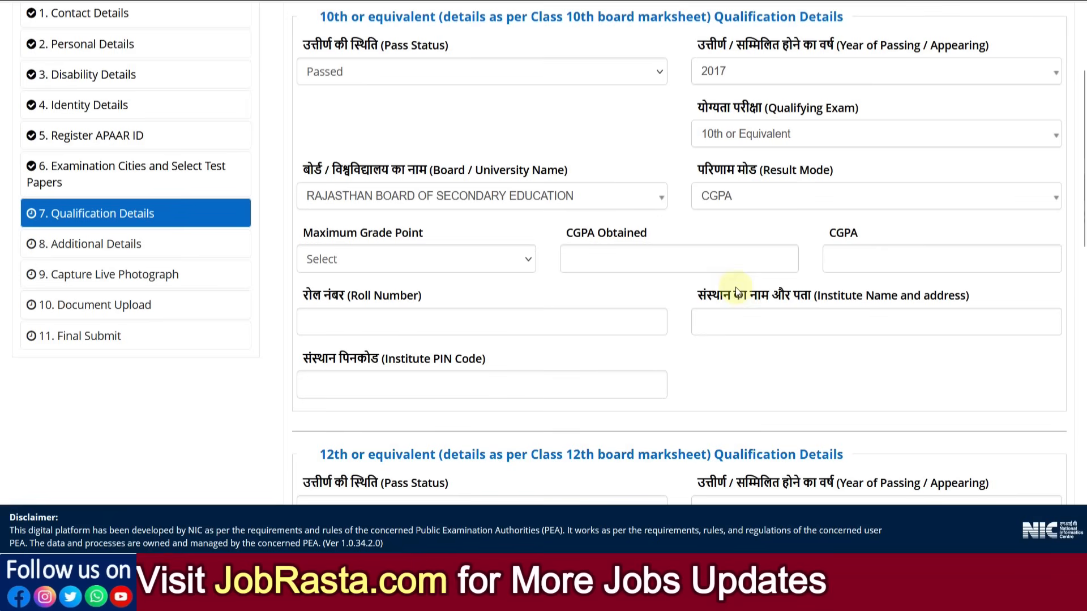
left_click(453, 260)
left_click(417, 302)
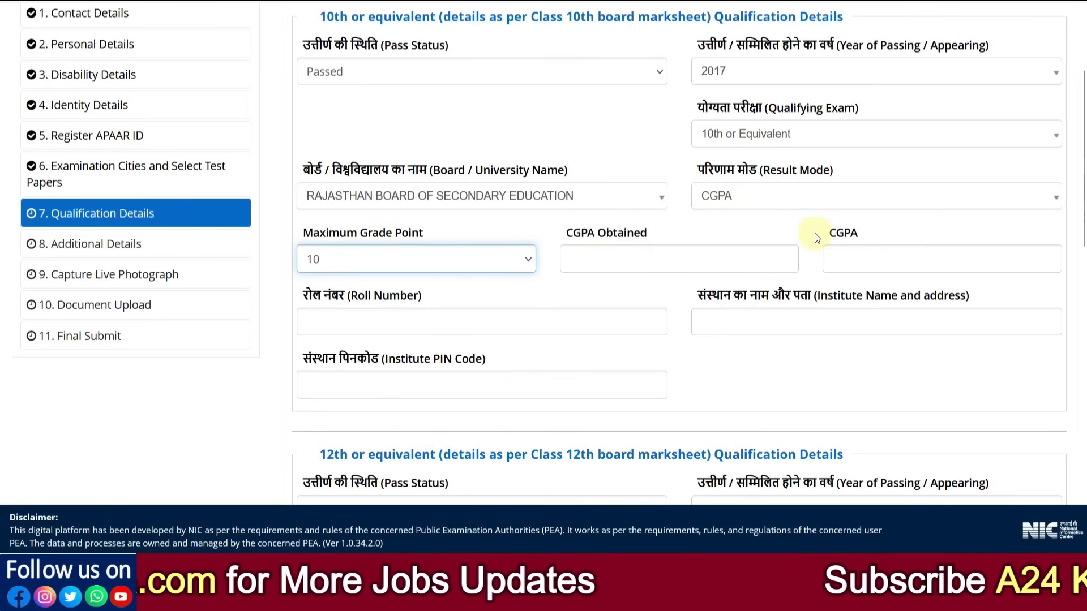
left_click(735, 203)
left_click(656, 227)
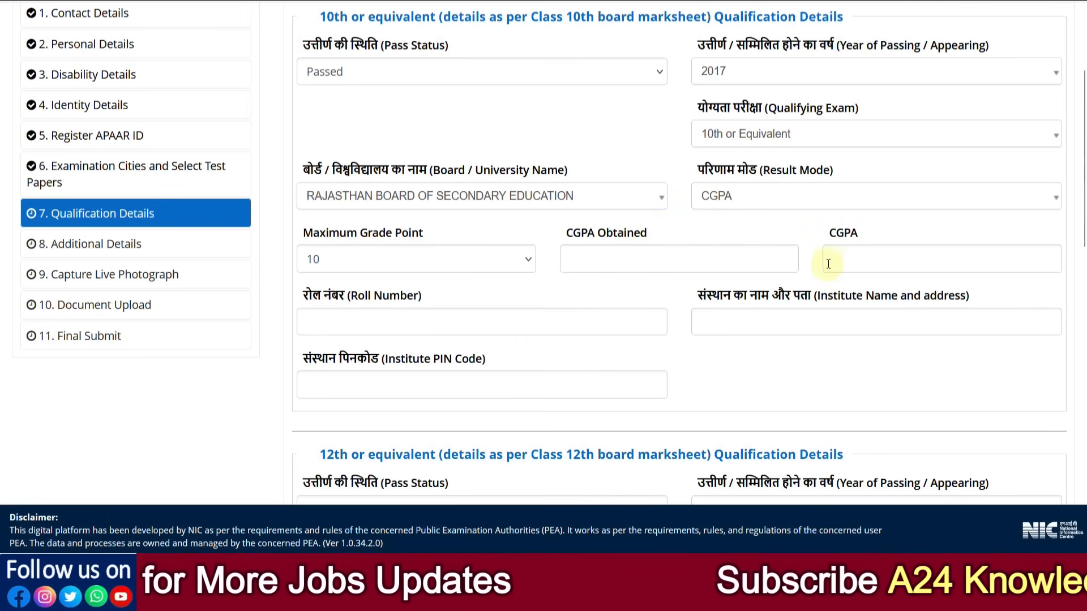
- Set the 10th result mode to Percentage and enter 600 total marks and 480 obtained marks
left_click(730, 201)
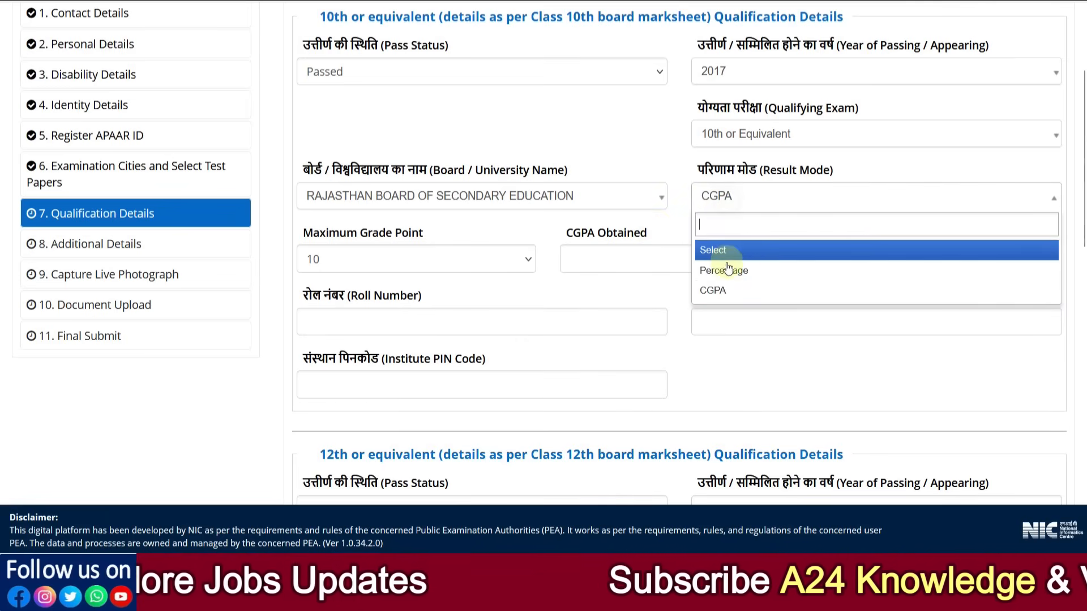
left_click(727, 267)
left_click(404, 264)
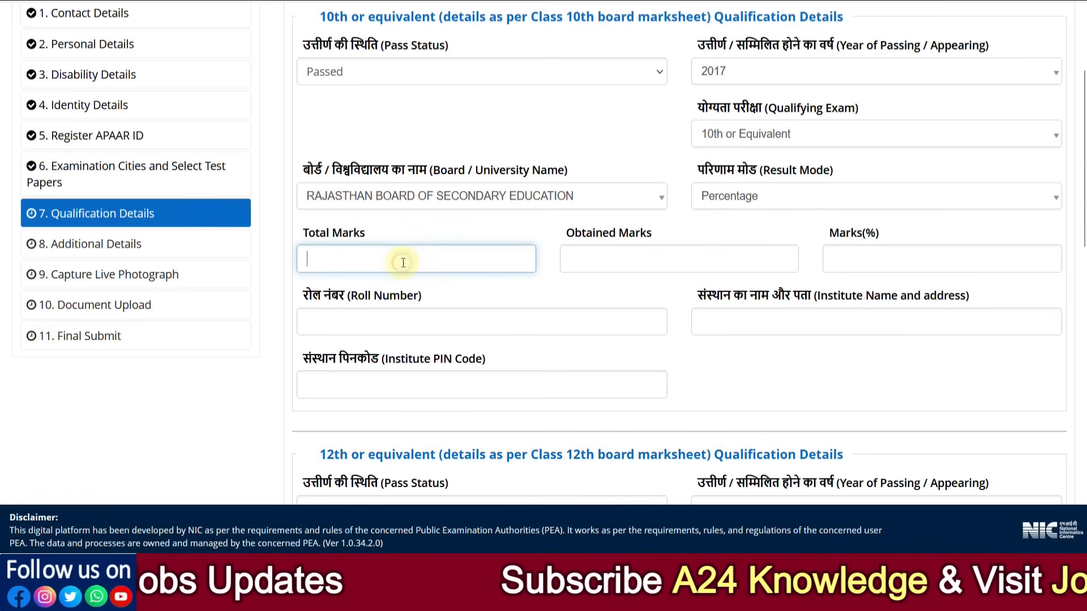
type("600")
key("Tab")
type("48")
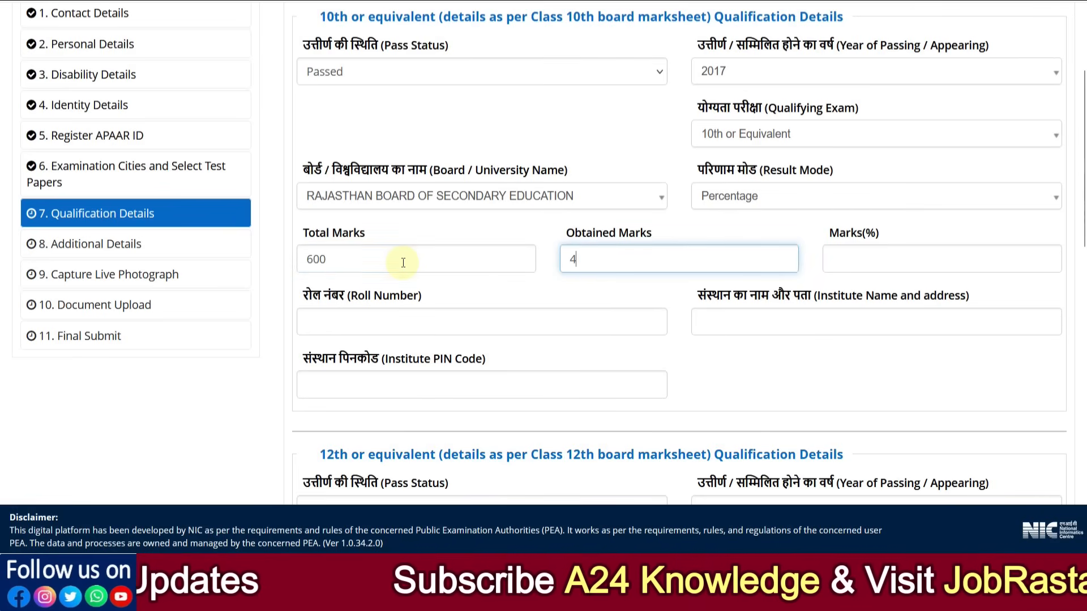
left_click(476, 291)
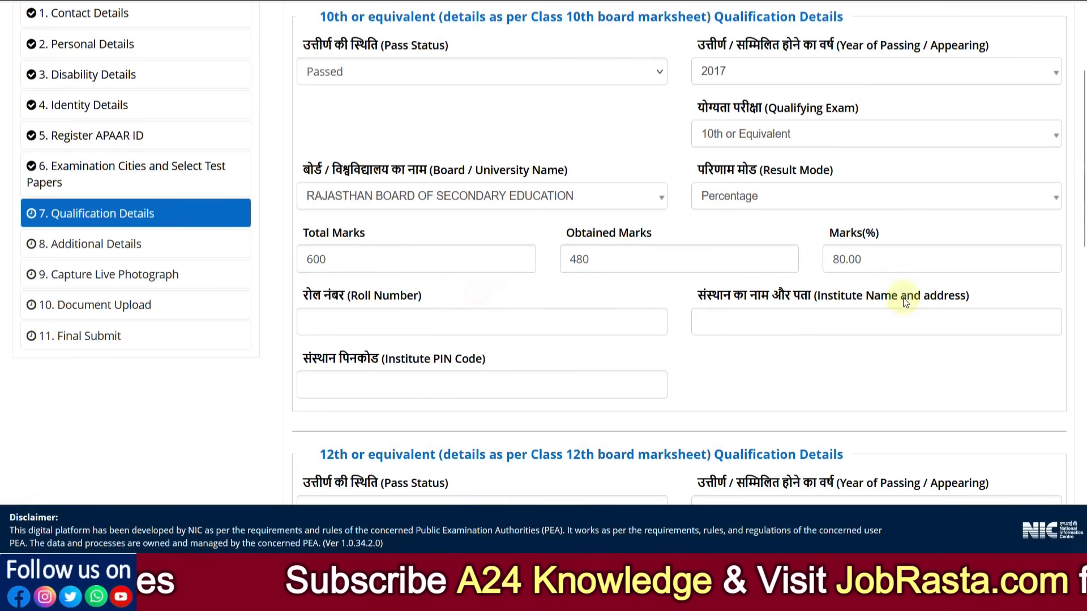
- Enter RKS SCHOOL with its full address as the institute name and address for the 10th qualification
left_click(417, 320)
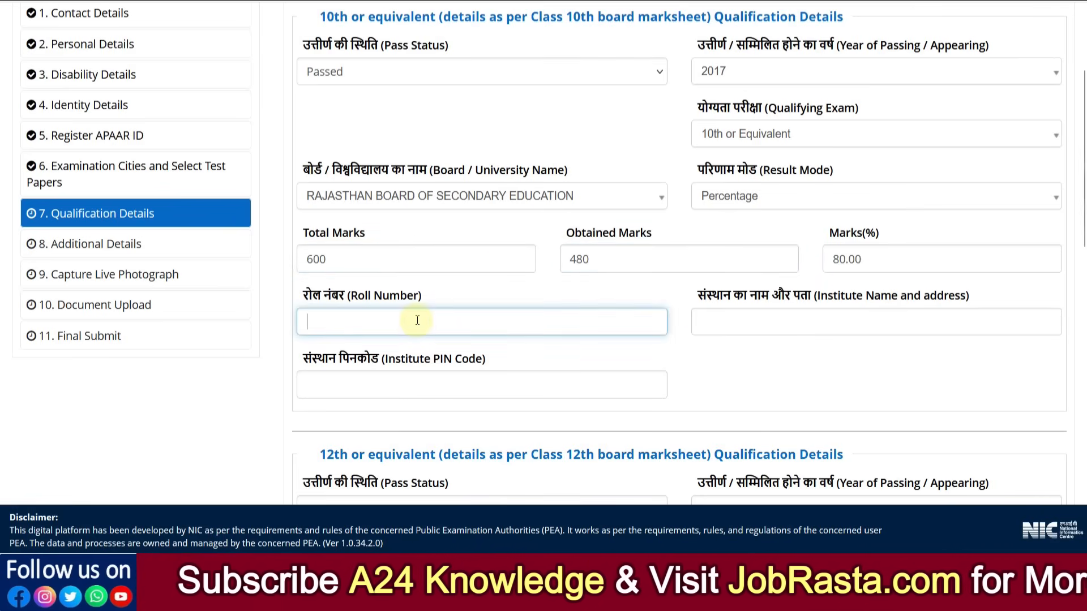
left_click(745, 323)
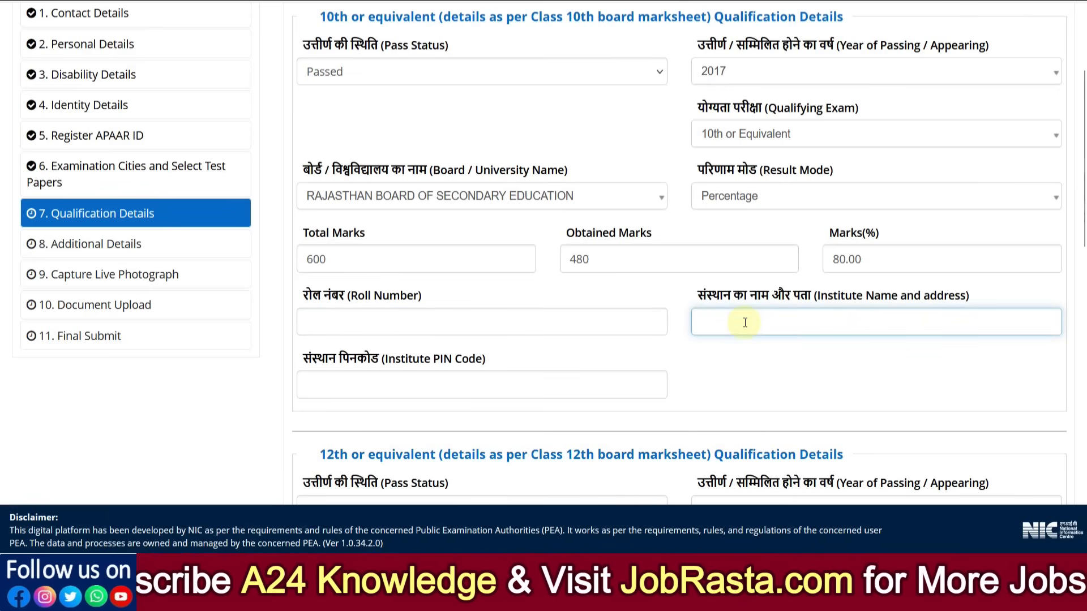
type("RKS S")
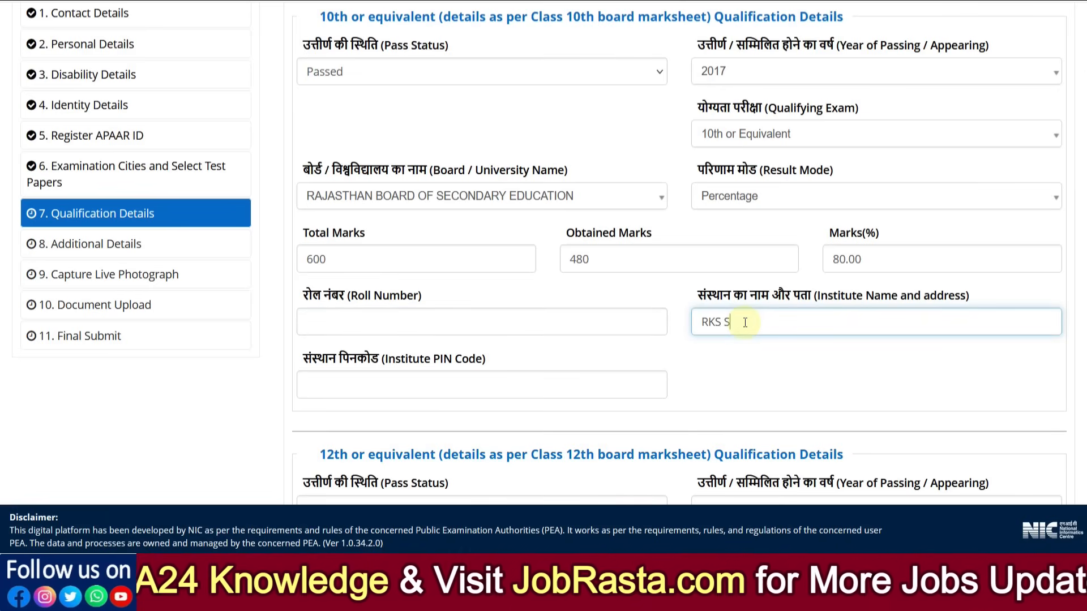
type("CHOOL")
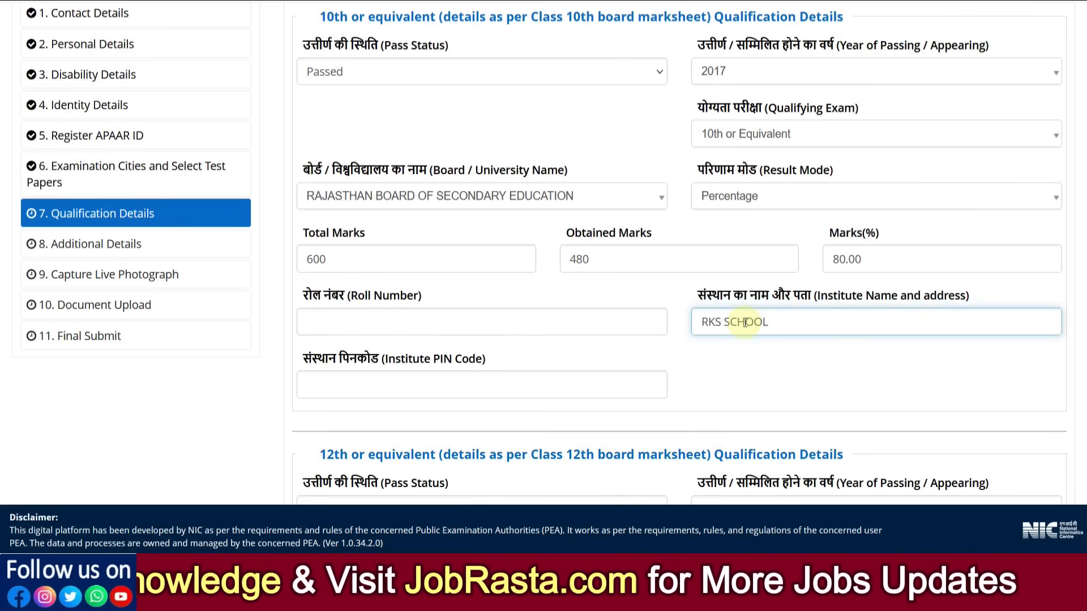
type("M")
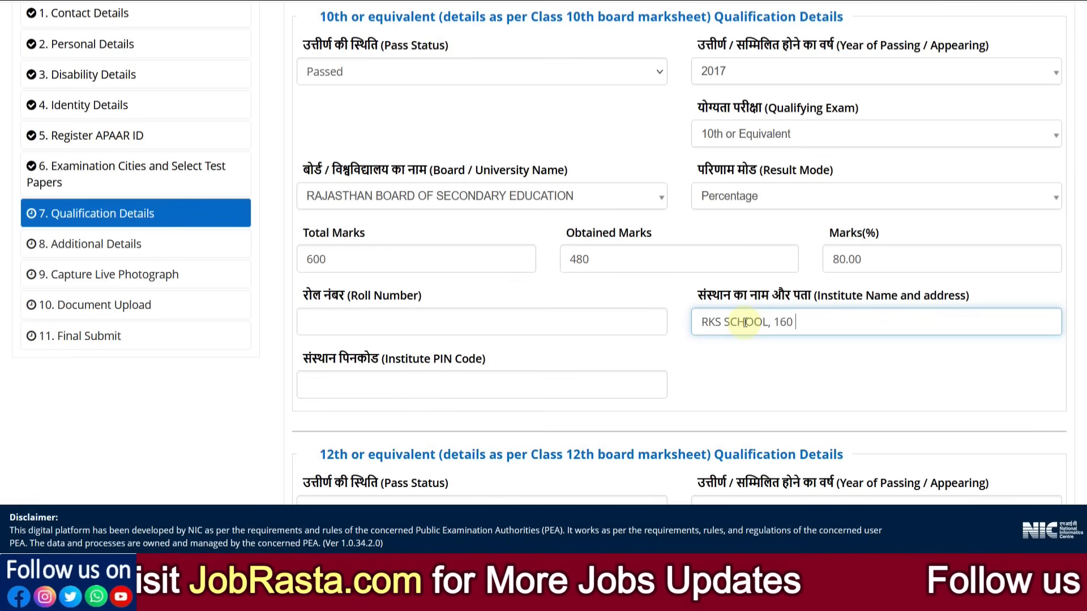
type(" 160 FEET")
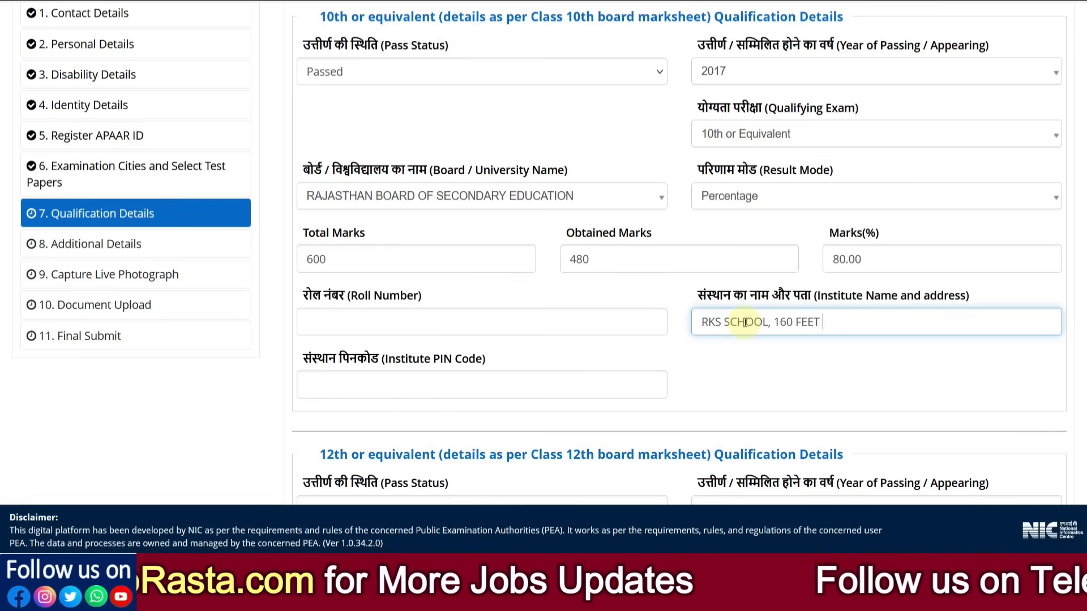
type(" ROAD")
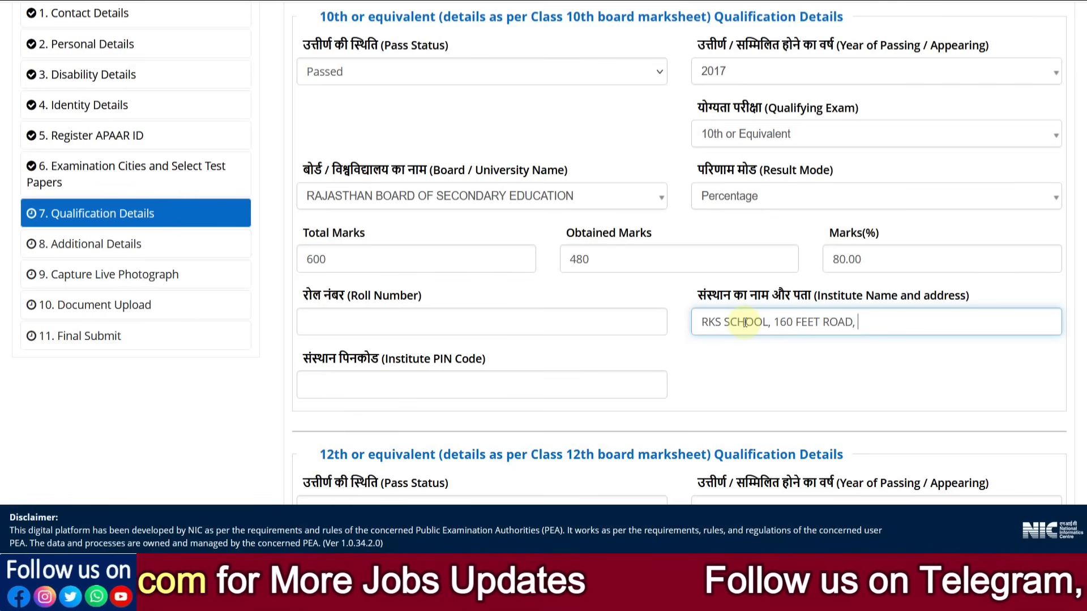
type(", ALWAR")
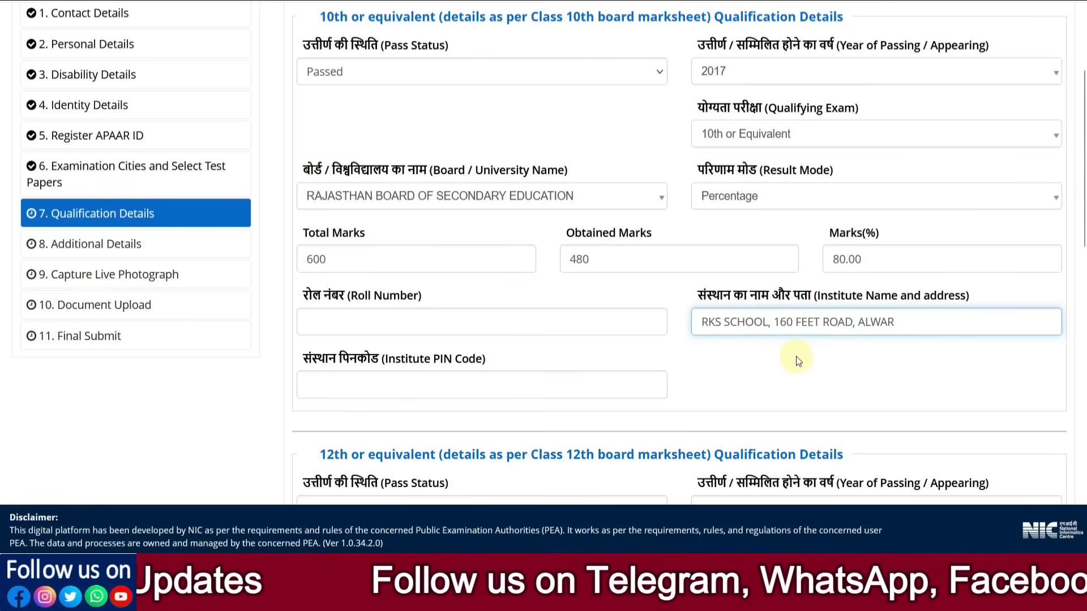
- Enter the institute's postal PIN code for the 10th qualification
left_click(342, 379)
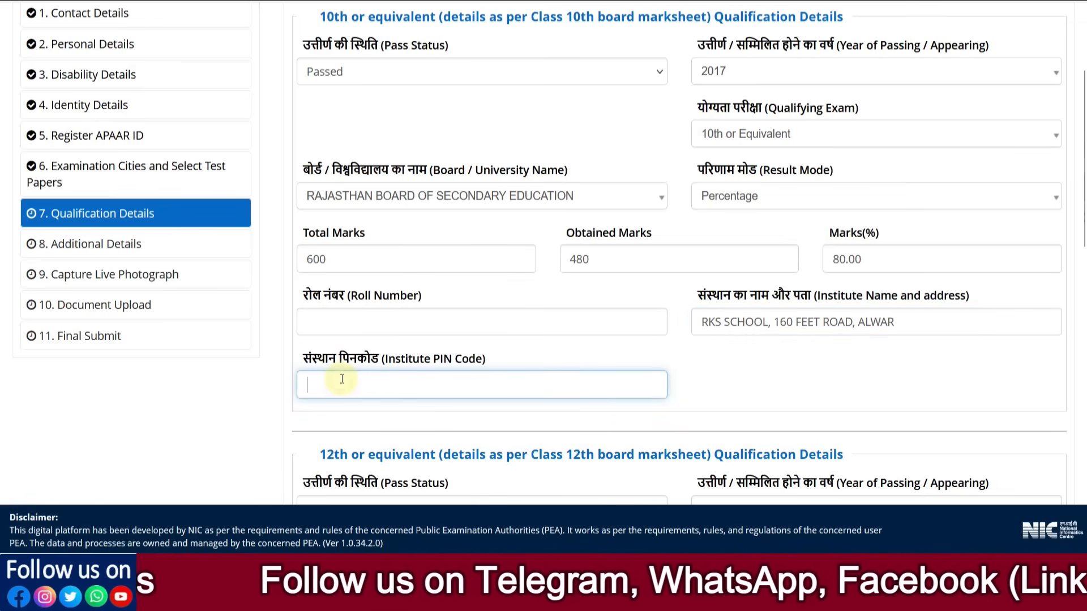
type("301001")
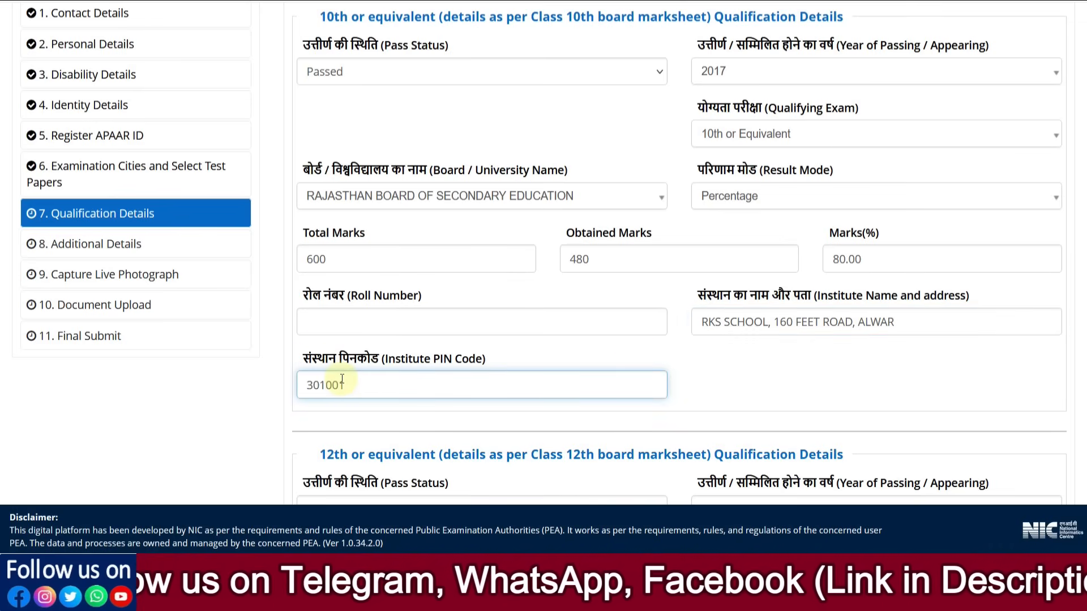
left_click(696, 400)
- Set the 12th qualification's pass status to Passed, year of passing to 2021 and qualifying exam to Class 12th or equivalent
scroll(611, 379, "down", 5)
scroll(604, 371, "down", 2)
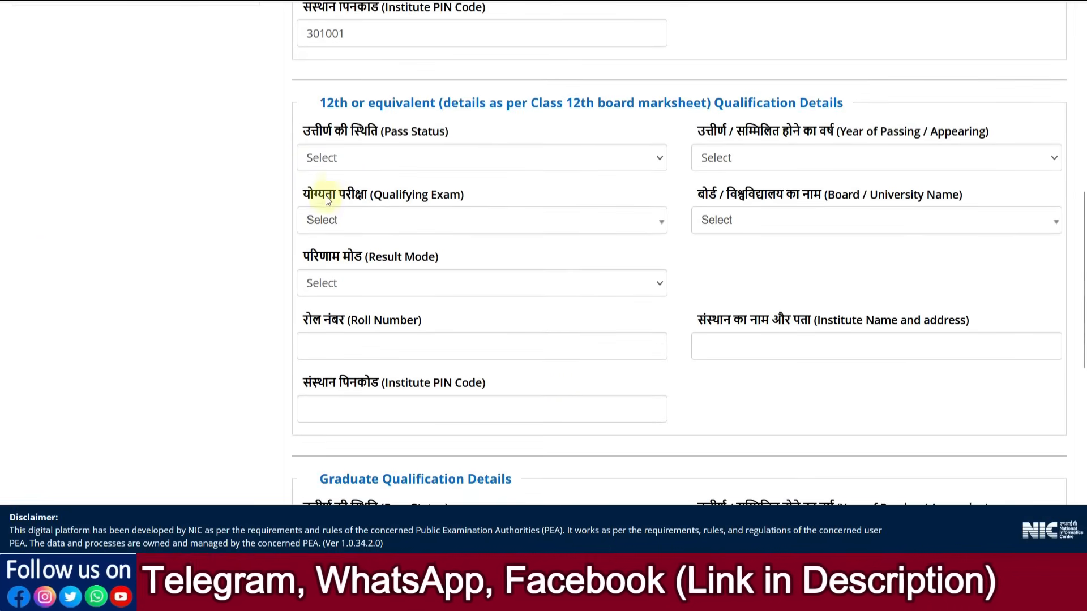
left_click(352, 156)
left_click(352, 203)
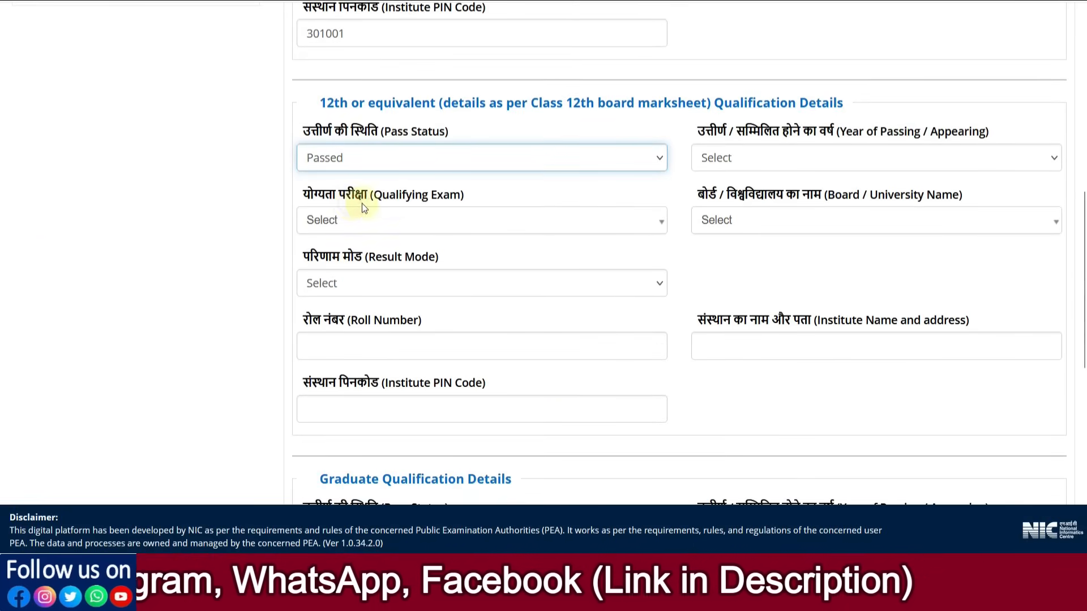
left_click(723, 158)
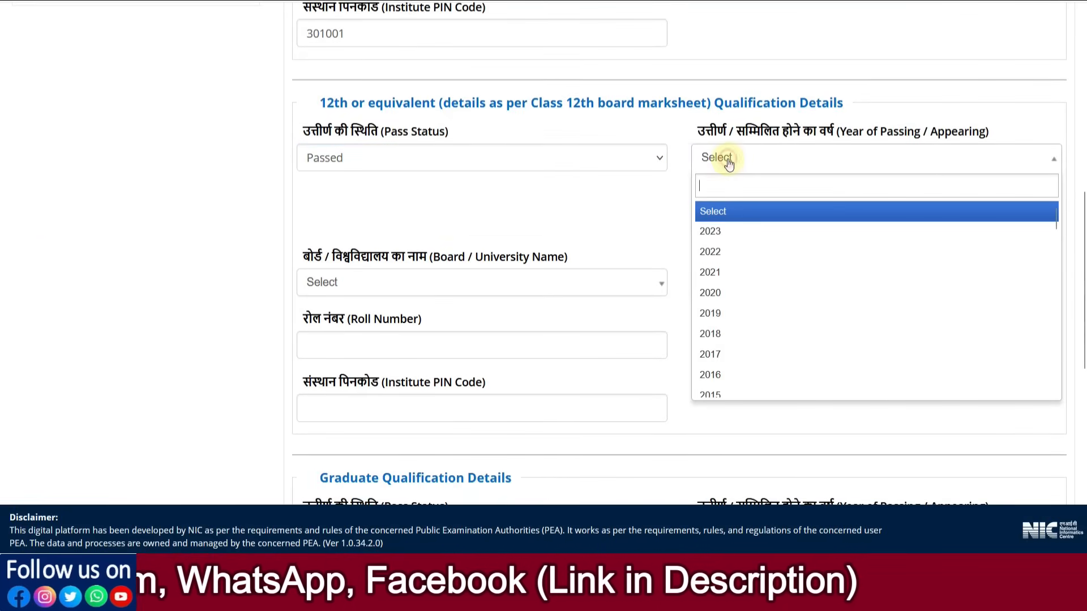
left_click(727, 274)
left_click(742, 234)
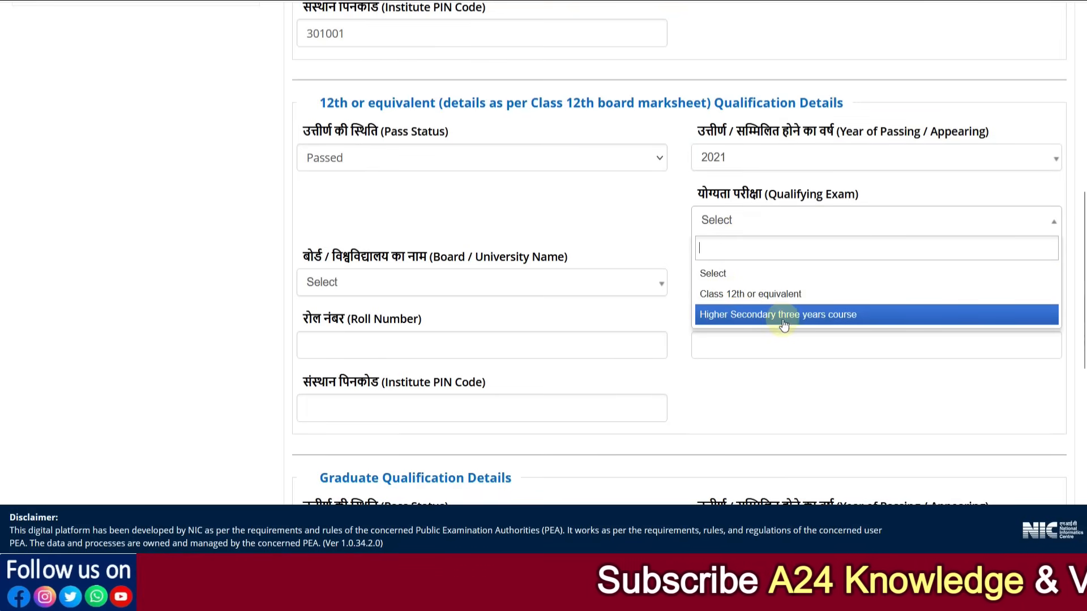
left_click(754, 295)
- Choose RAJASTHAN BOARD OF SECONDARY EDUCATION as the 12th qualification's board and set its result mode to Percentage
left_click(447, 288)
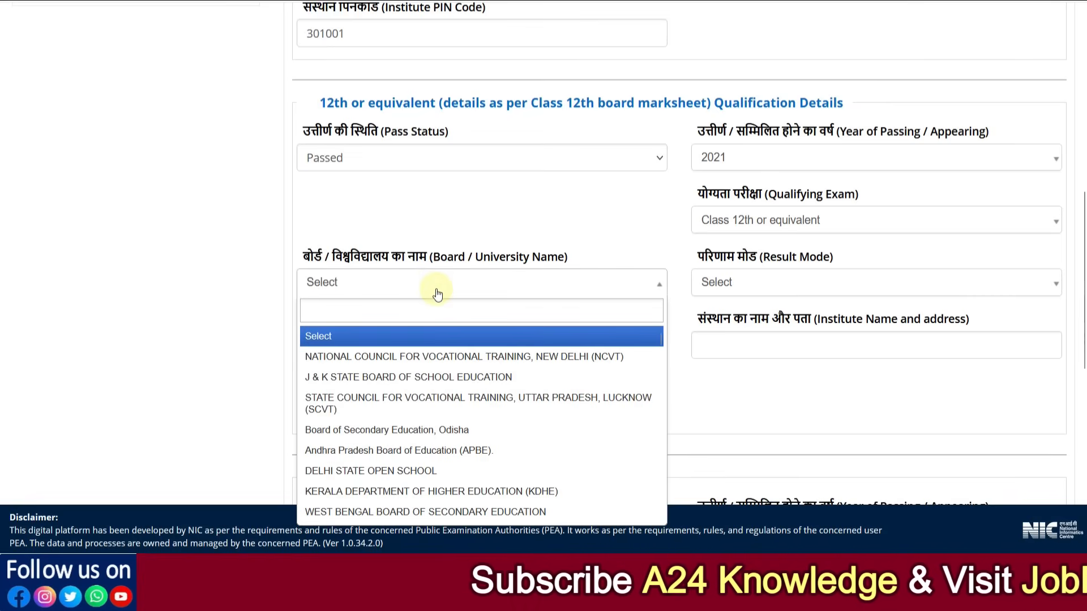
type("RAJAS")
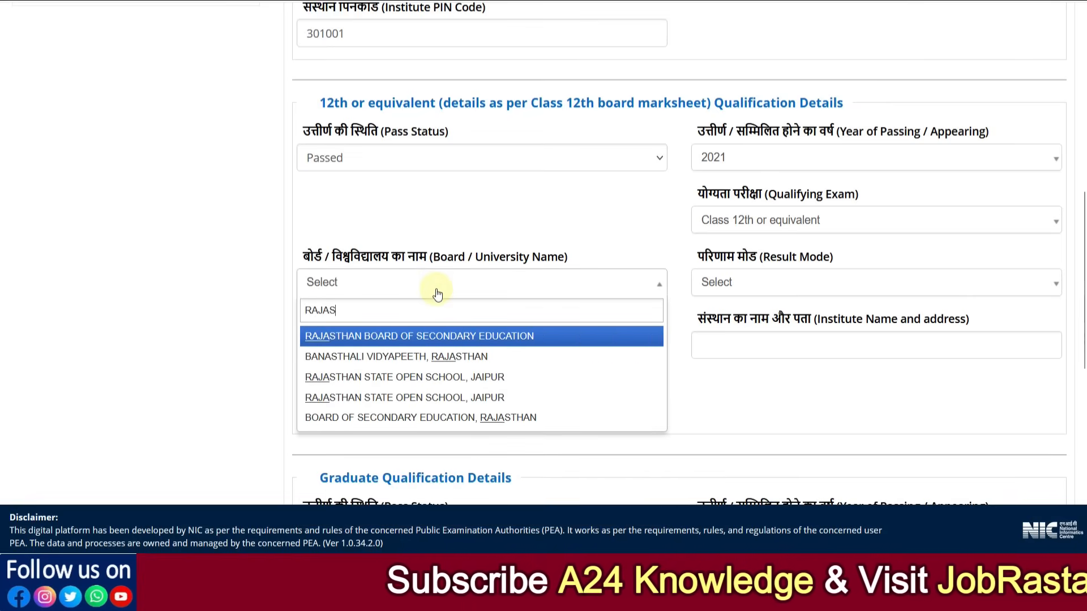
left_click(457, 334)
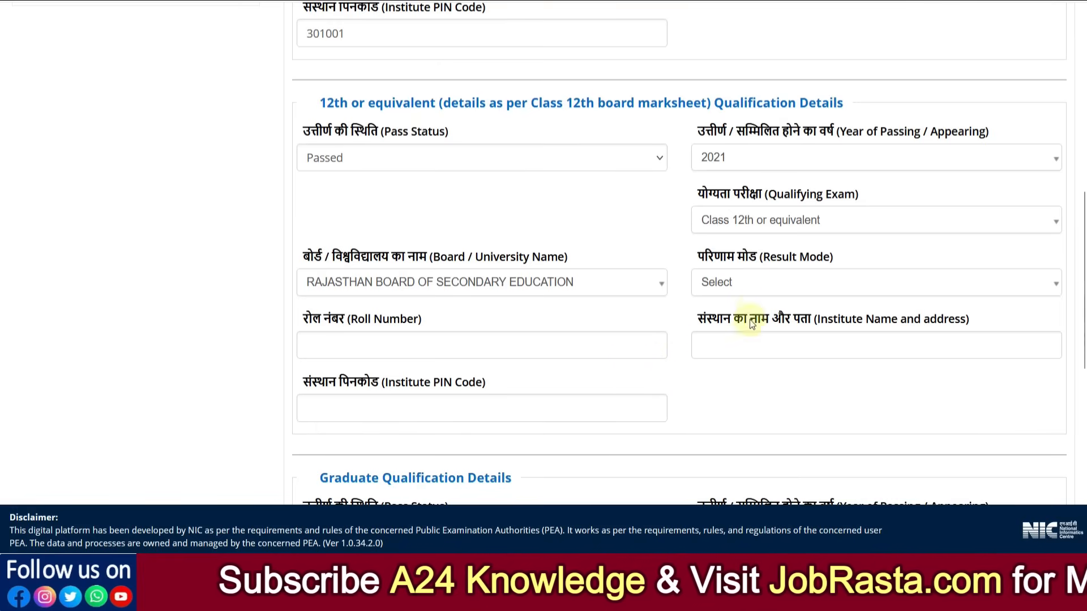
left_click(747, 283)
left_click(728, 355)
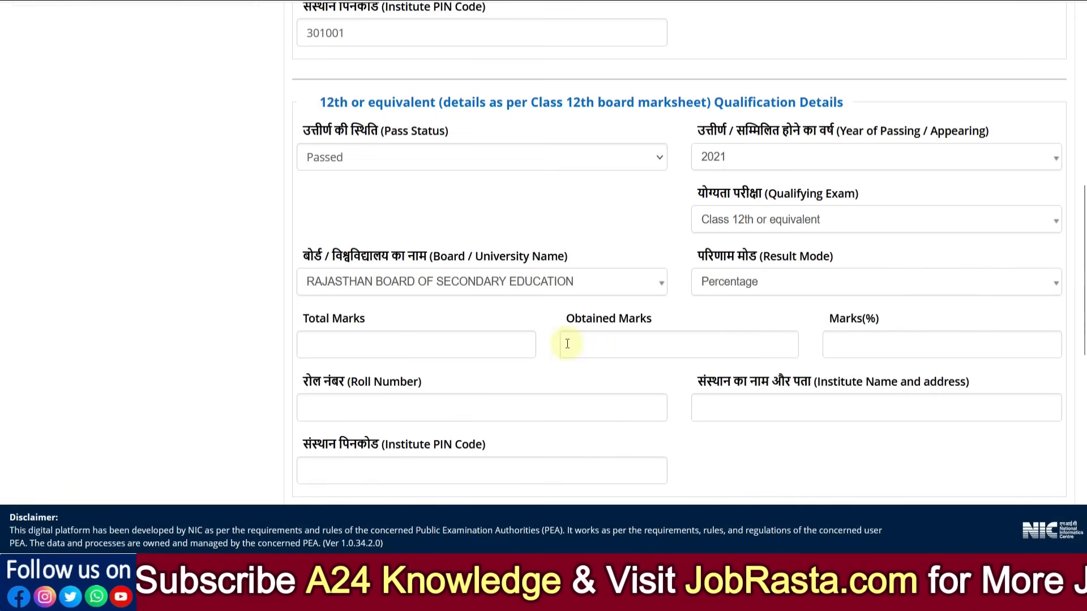
- Try the Appearing pass status for the graduate qualification with year 2026 and B.A. as the qualifying exam
scroll(567, 344, "down", 2)
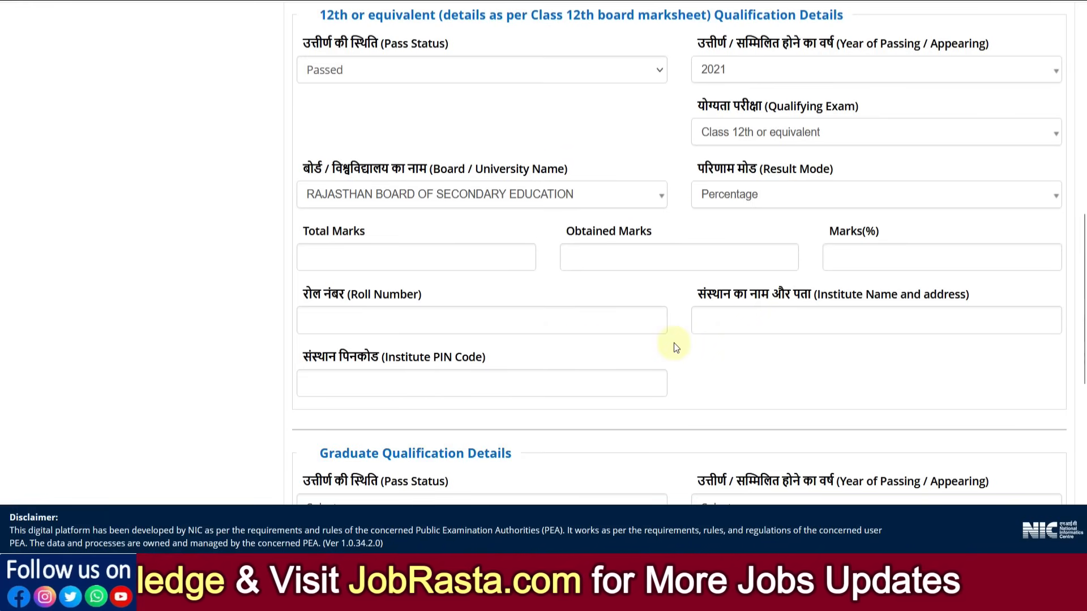
scroll(668, 341, "down", 6)
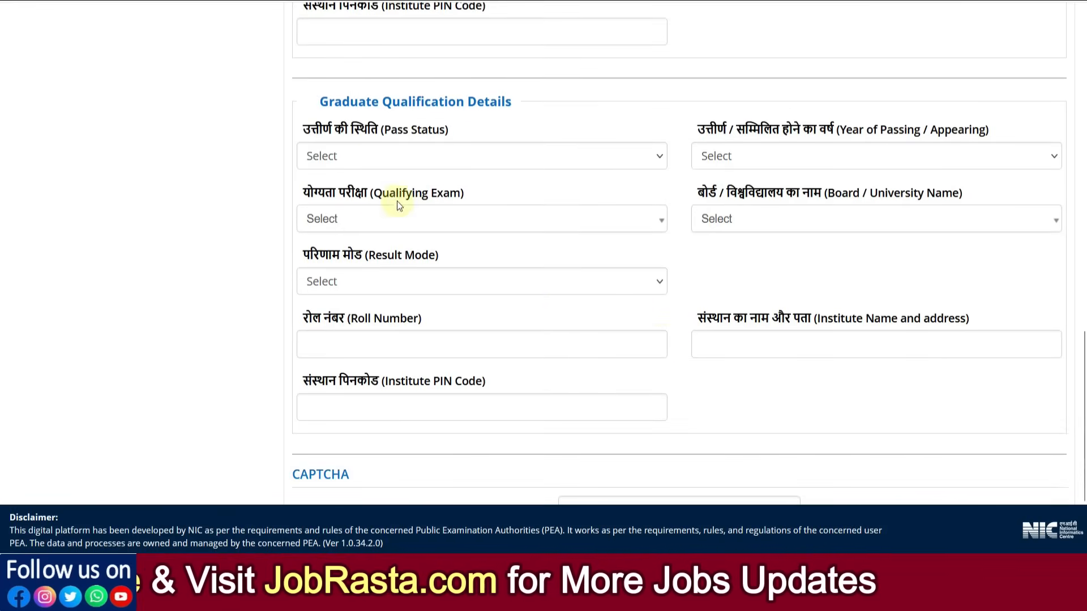
left_click(364, 154)
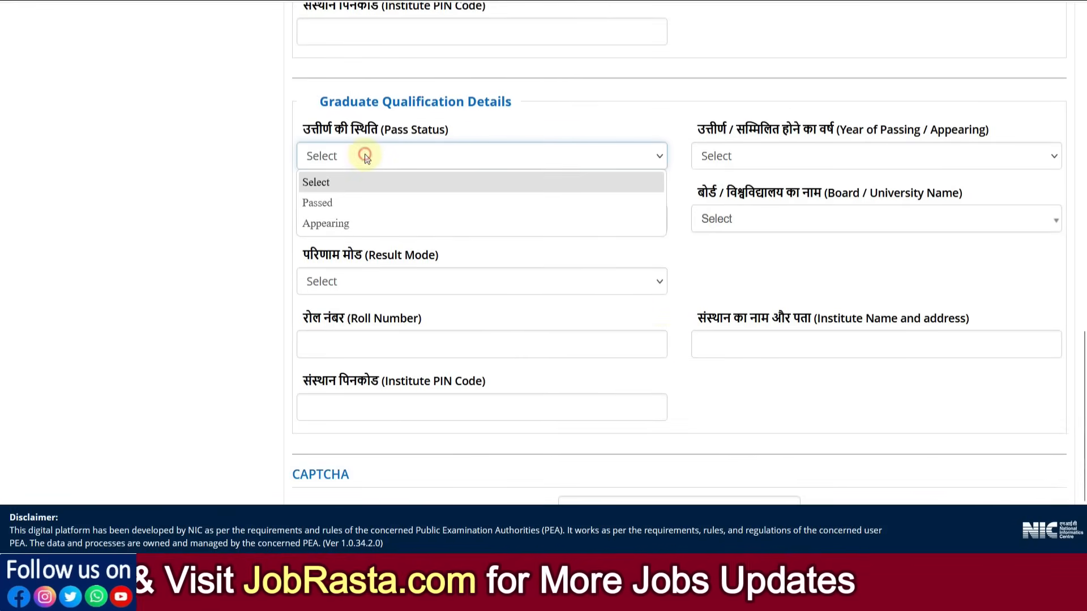
left_click(363, 223)
left_click(732, 164)
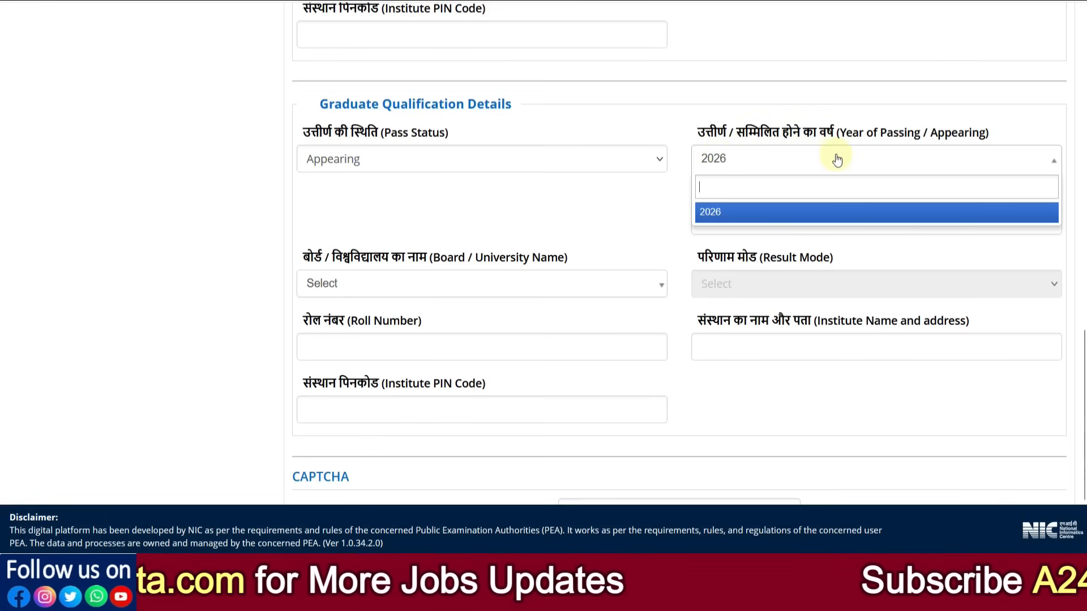
left_click(705, 211)
left_click(733, 218)
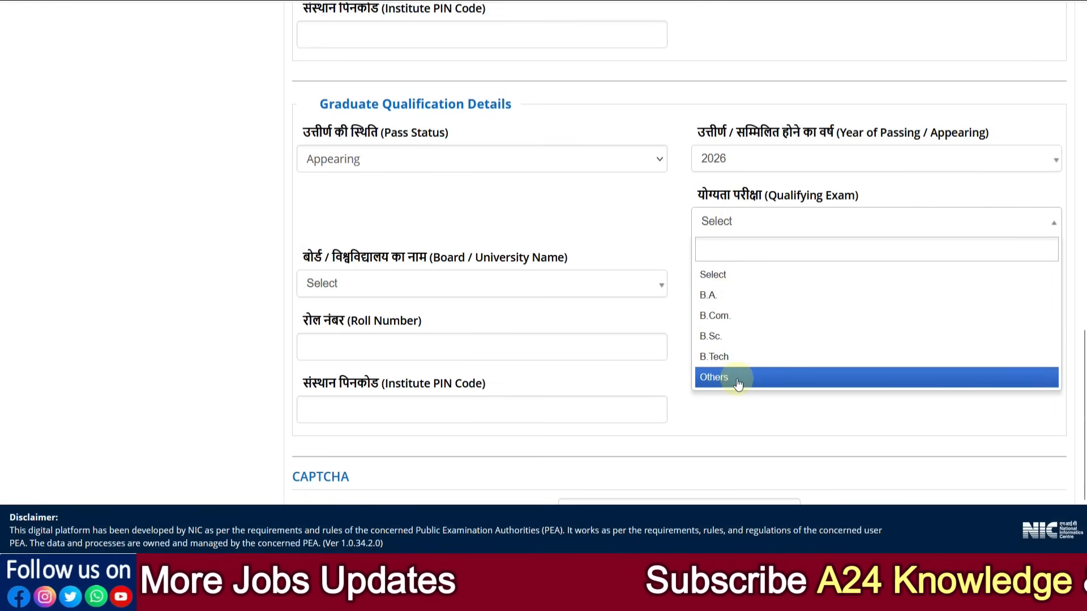
left_click(722, 297)
left_click(380, 287)
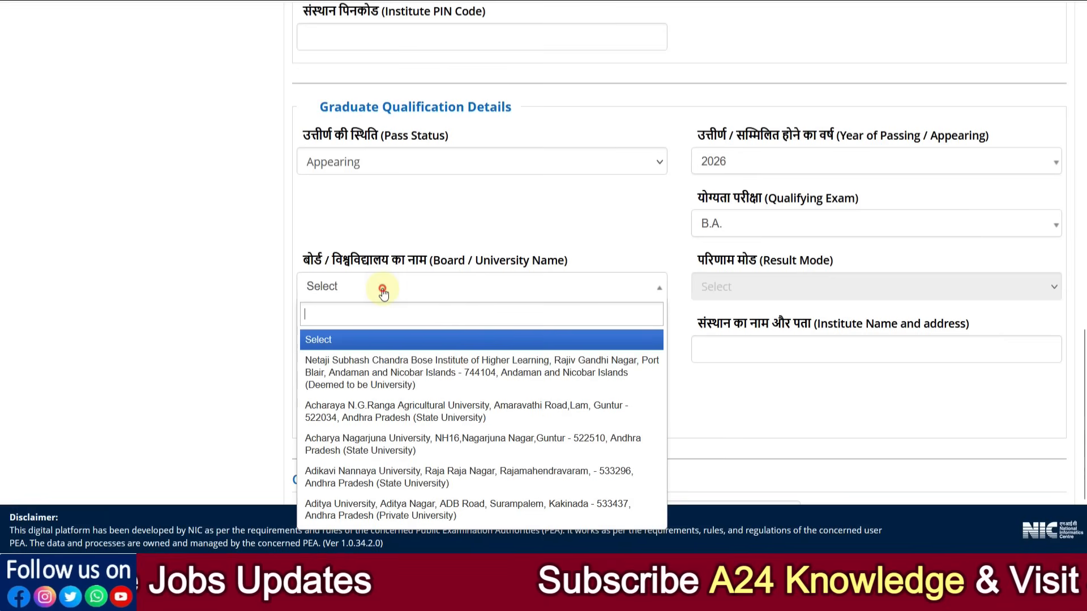
left_click(630, 216)
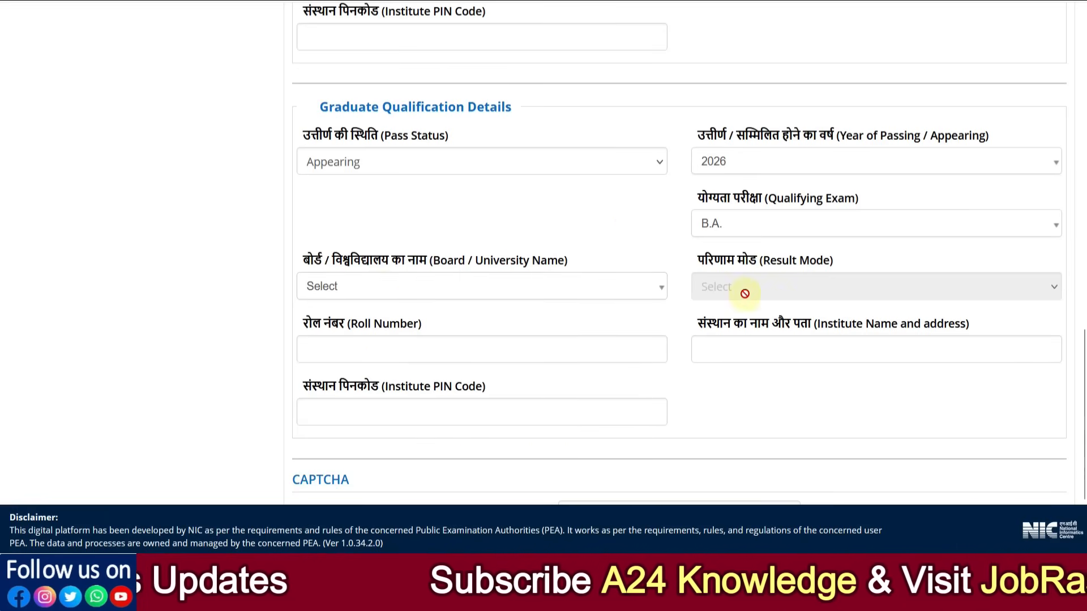
left_click(372, 347)
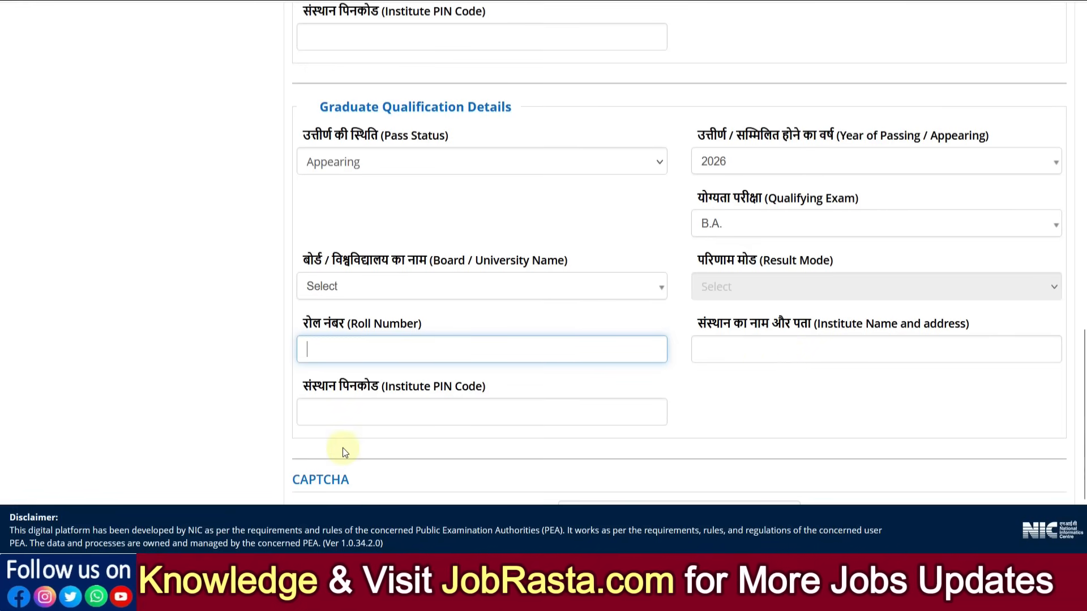
- Set the graduate qualification's pass status to Passed, year of passing to 2025 and qualifying exam to B.A
left_click(321, 162)
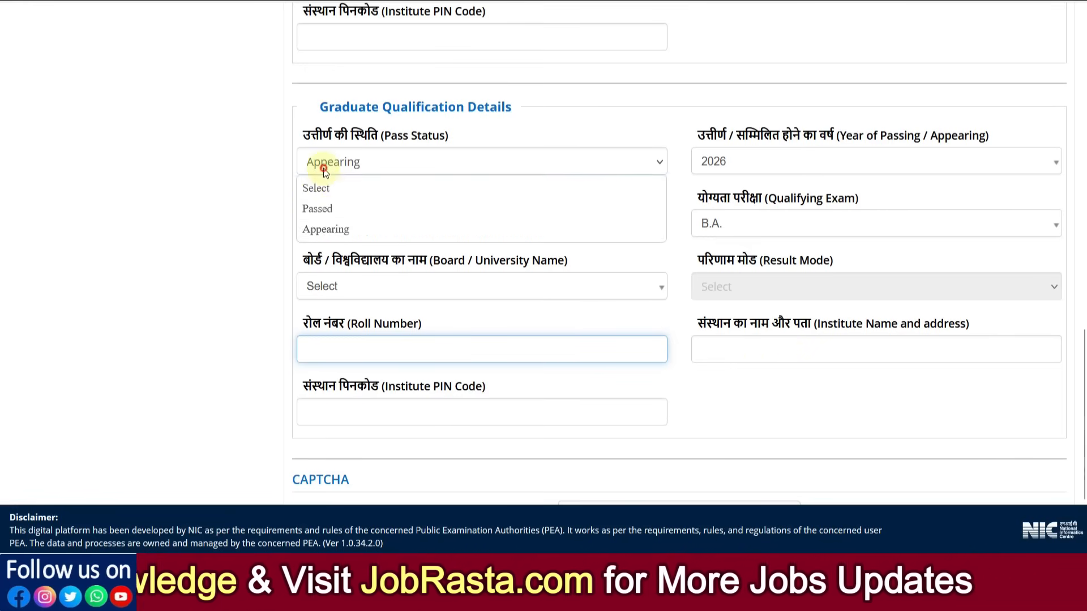
left_click(335, 209)
left_click(711, 168)
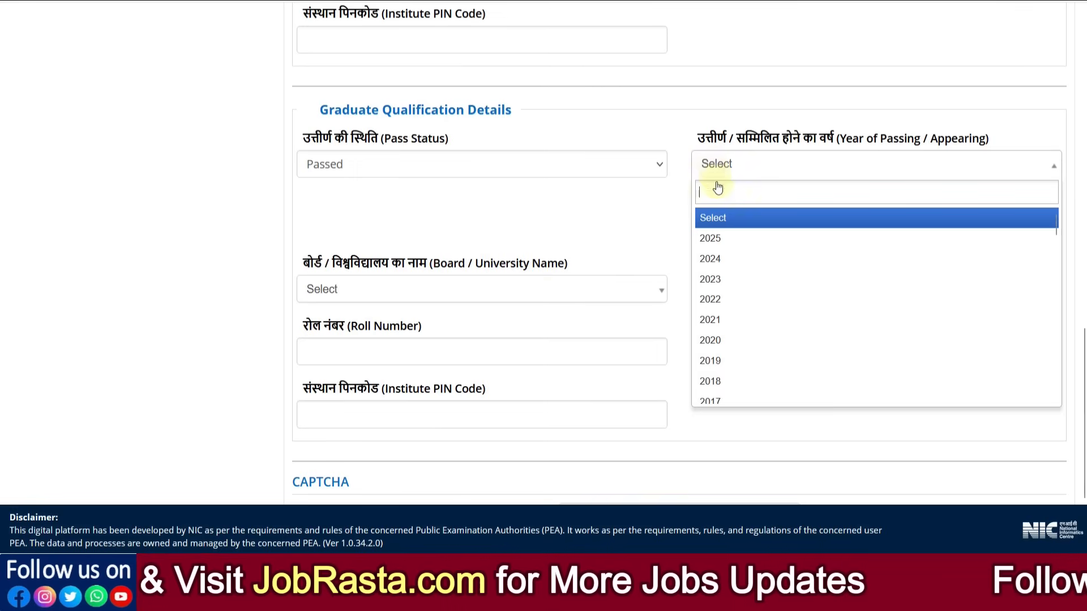
left_click(721, 243)
left_click(725, 227)
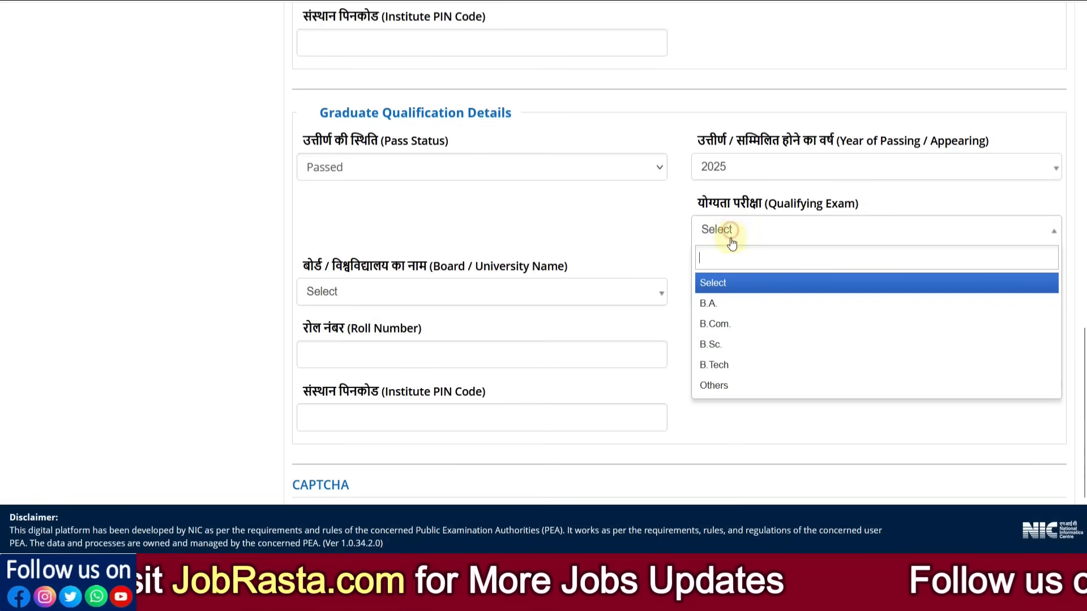
left_click(726, 306)
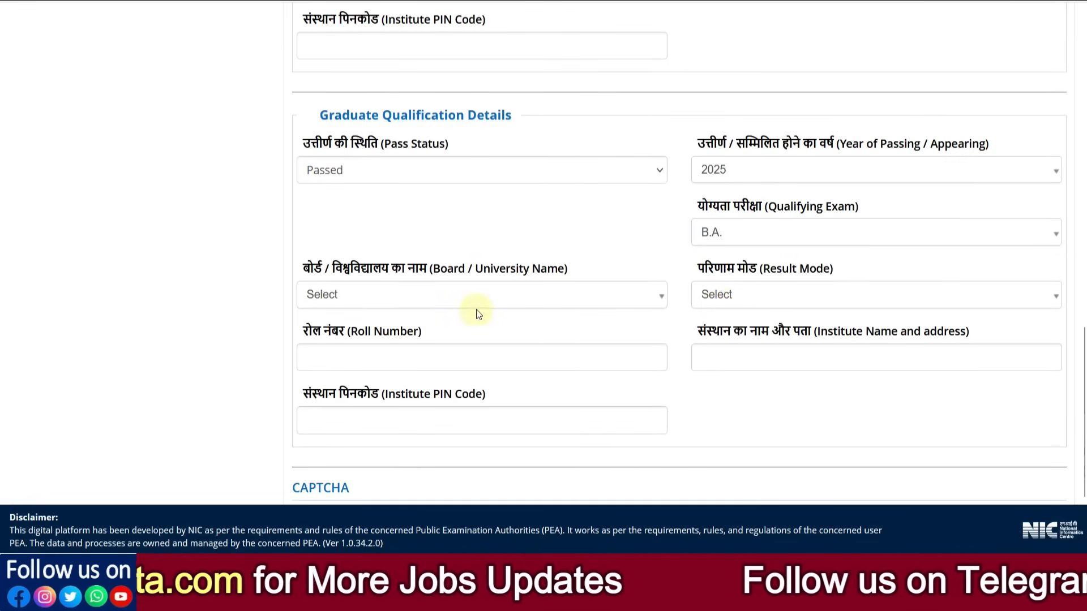
- Set the graduate qualification's result mode to Percentage
left_click(464, 297)
left_click(689, 296)
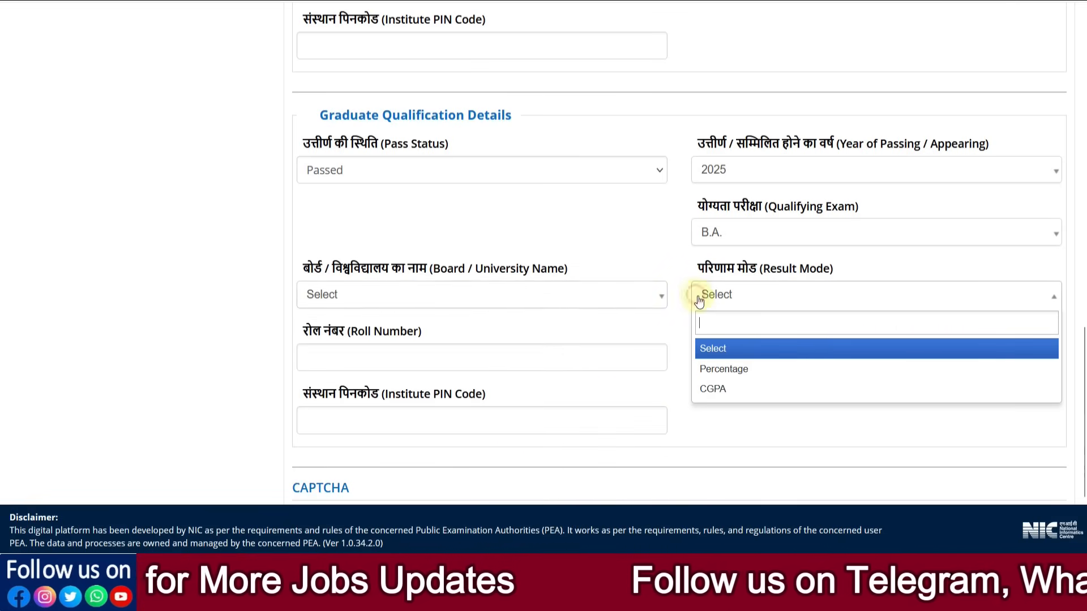
left_click(719, 369)
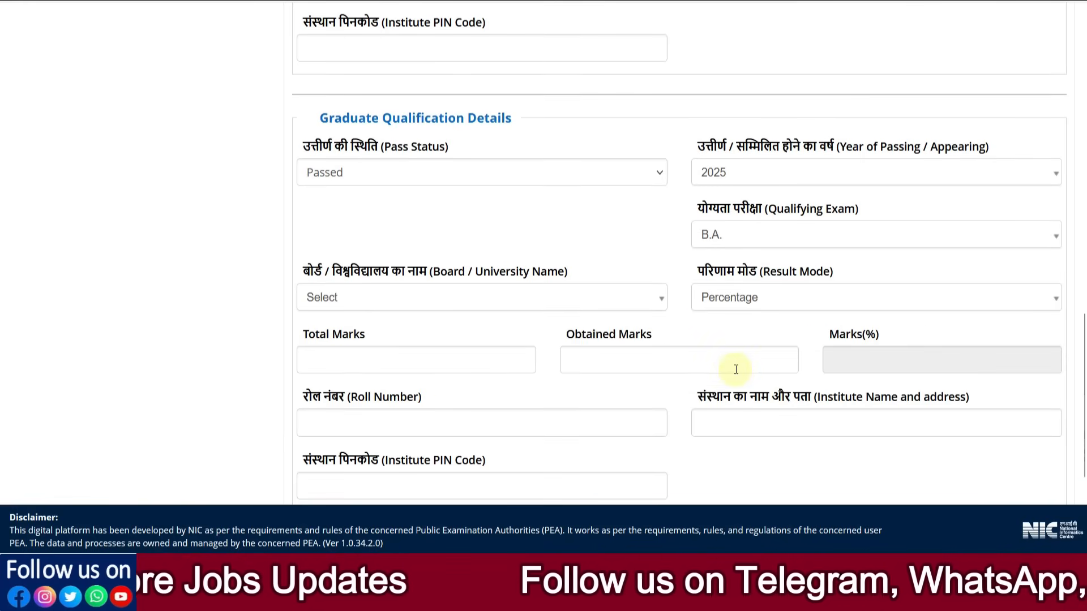
scroll(733, 369, "down", 3)
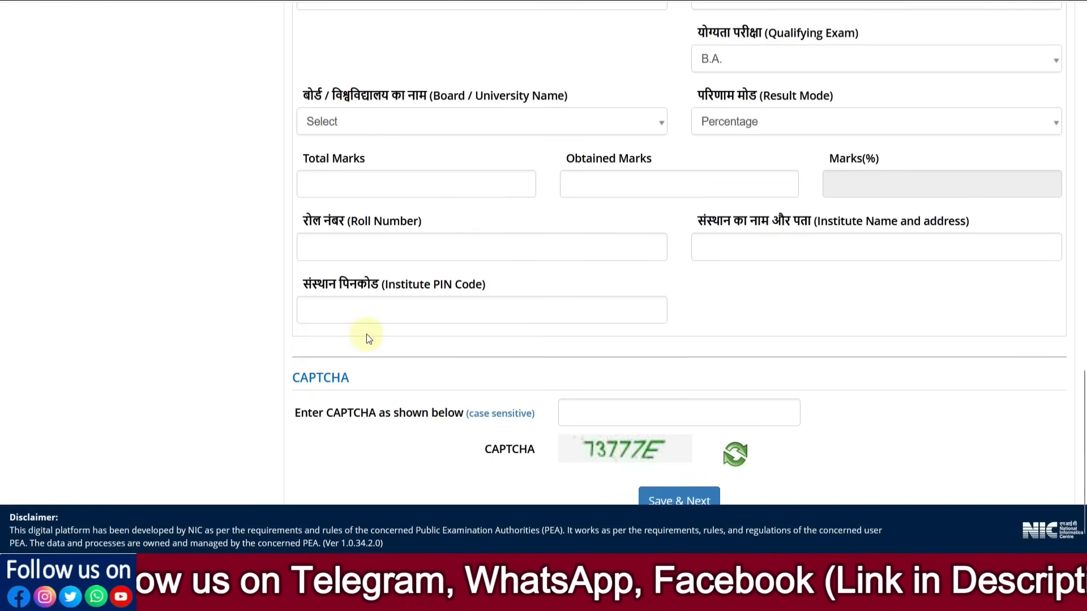
scroll(645, 327, "up", 3)
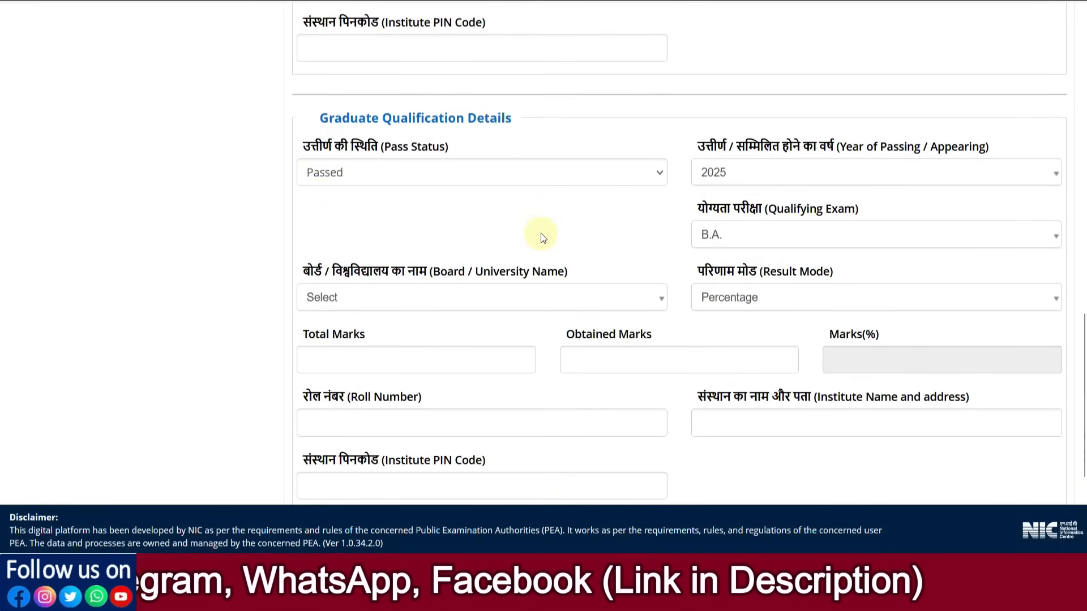
scroll(541, 233, "down", 4)
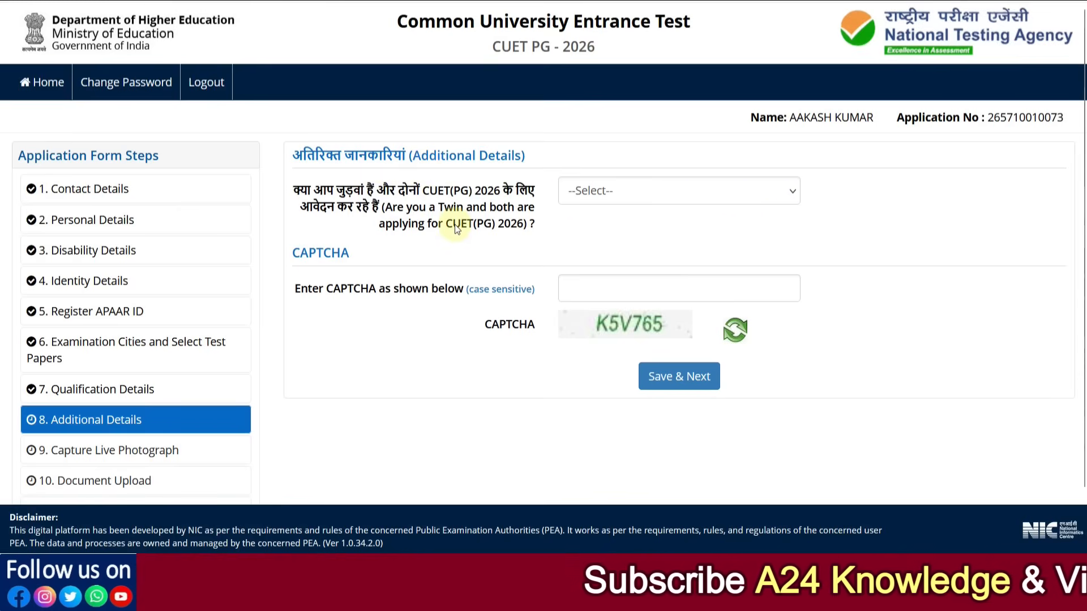
- Try Yes for the question about being a twin with both applying for CUET(PG) 2026, and set the answer to No
left_click(573, 188)
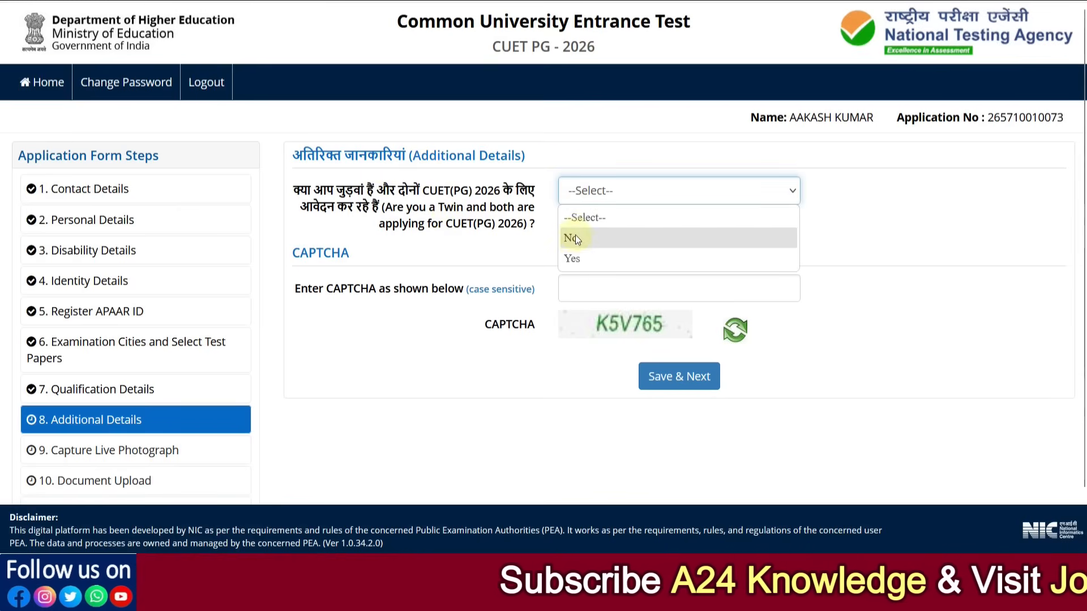
left_click(578, 263)
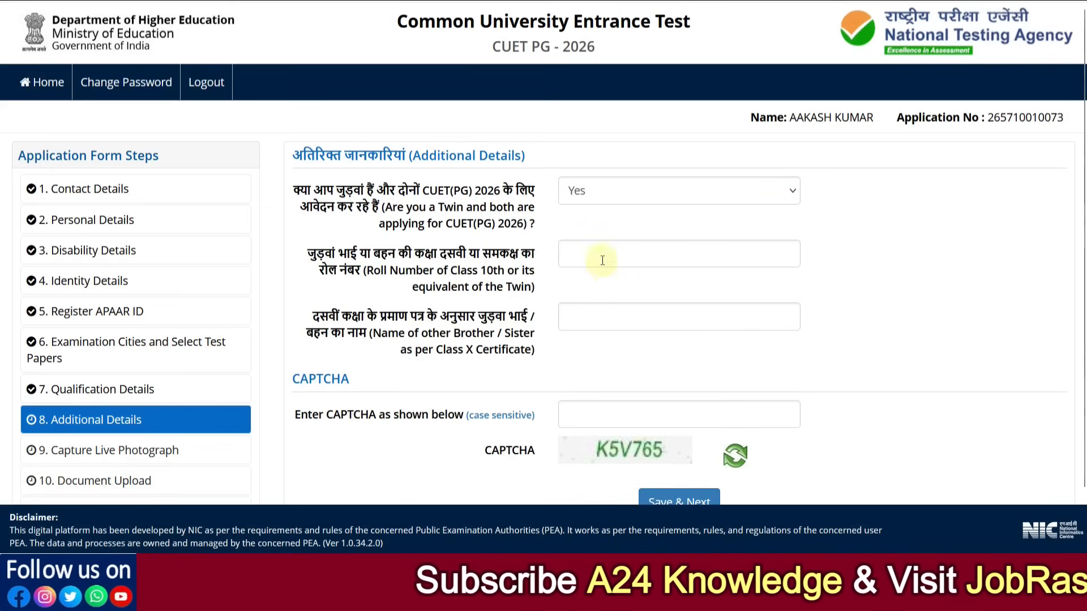
left_click(587, 202)
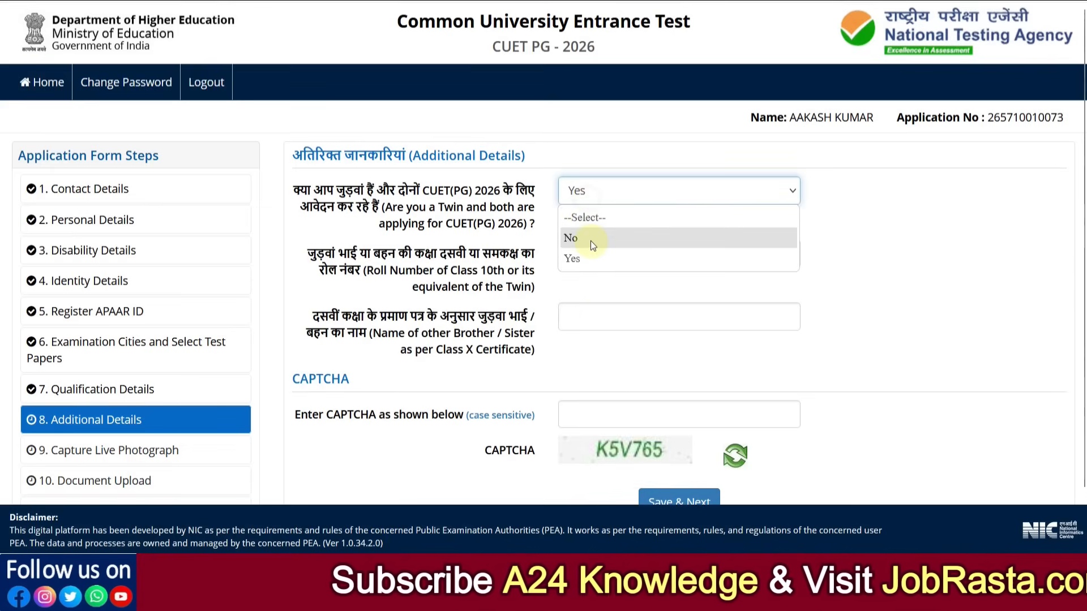
left_click(591, 241)
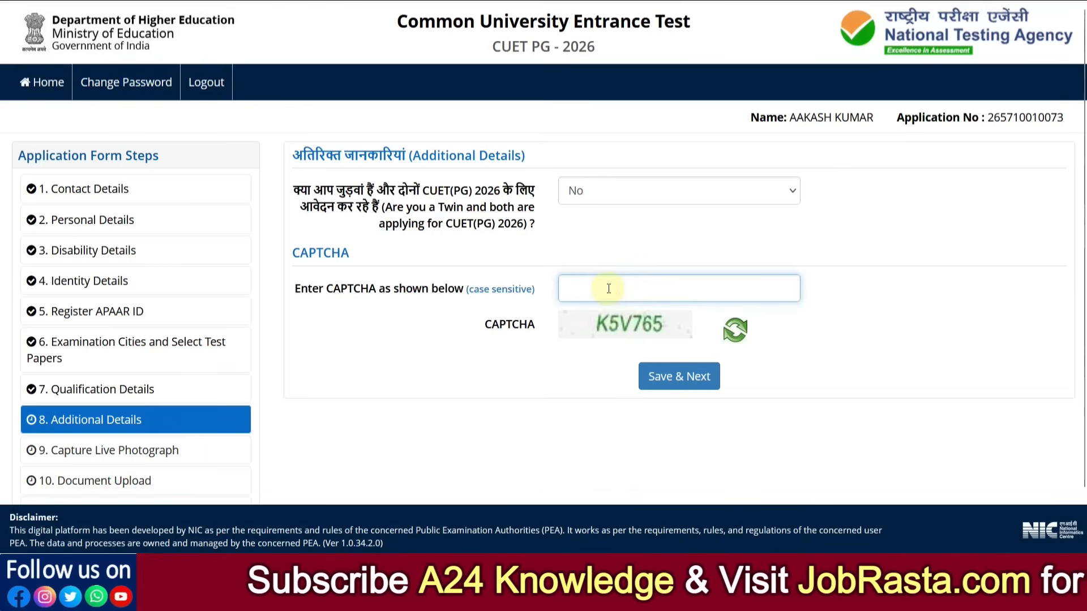
- Enter the CAPTCHA shown, save the Additional Details section and confirm its submission
type("K5")
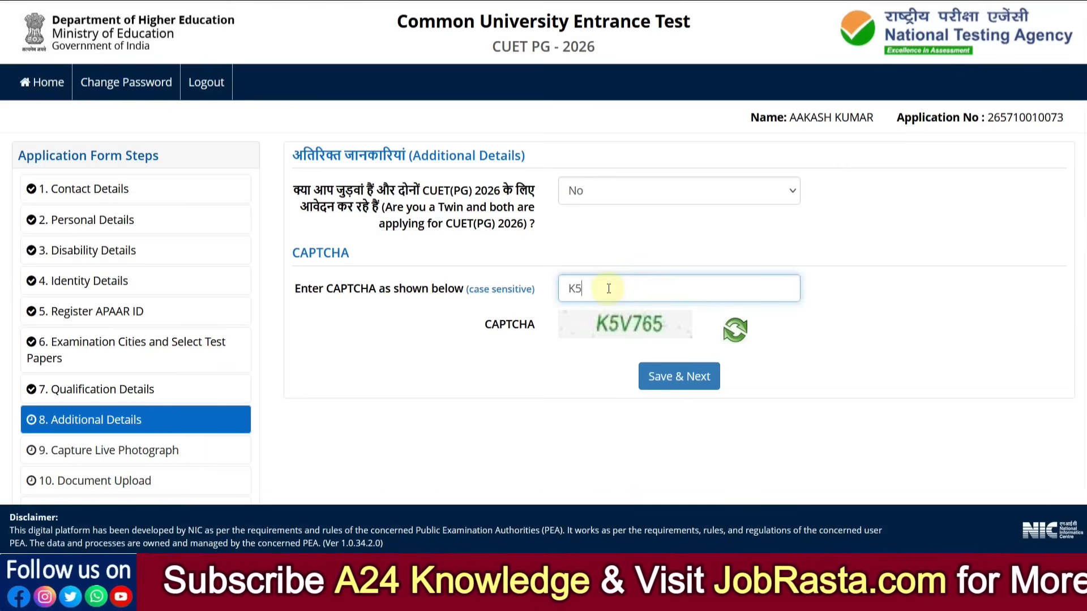
type("V765")
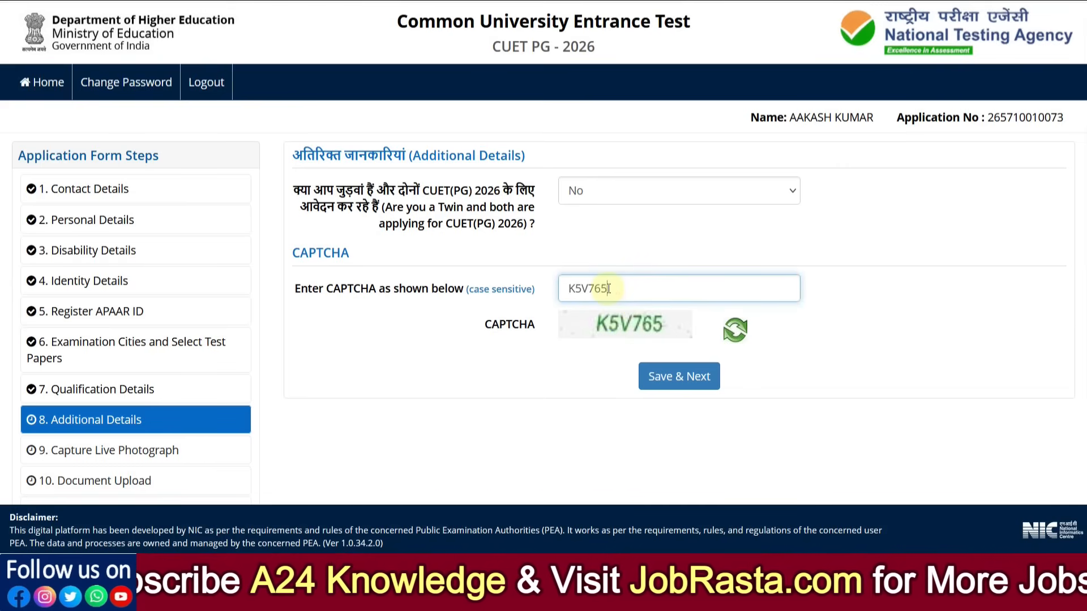
left_click(681, 365)
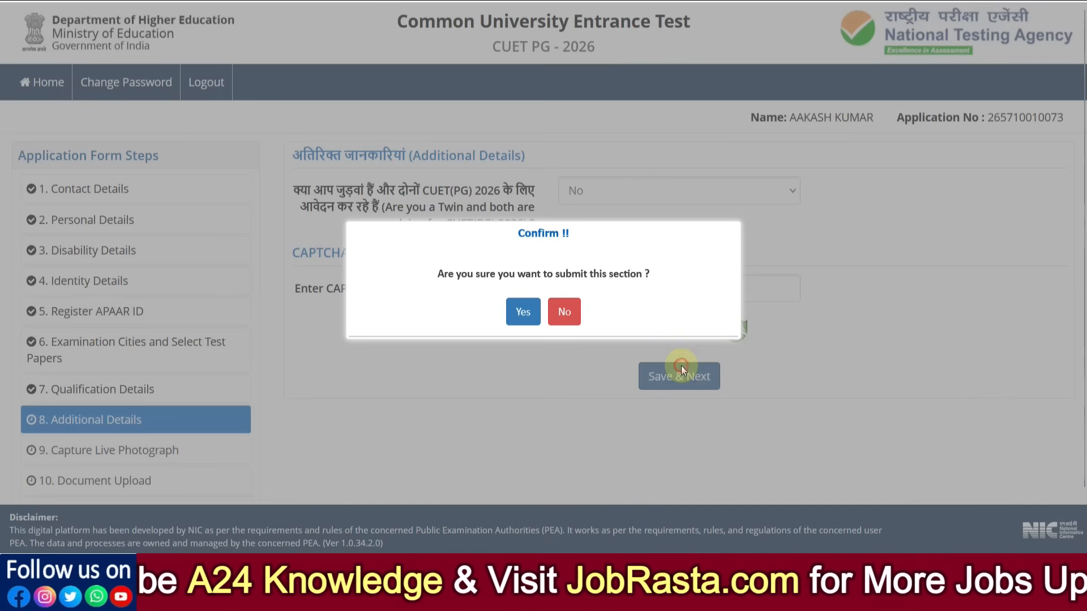
left_click(529, 312)
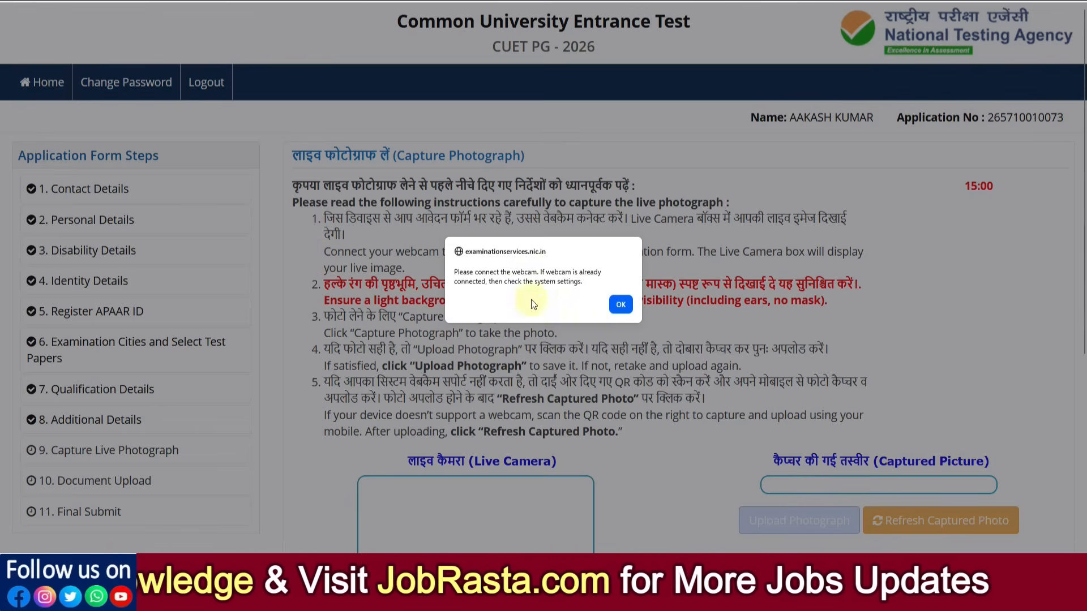
- Dismiss the webcam alert and review the live photograph instructions, including the QR code option for capturing the photo with a mobile
left_click(619, 304)
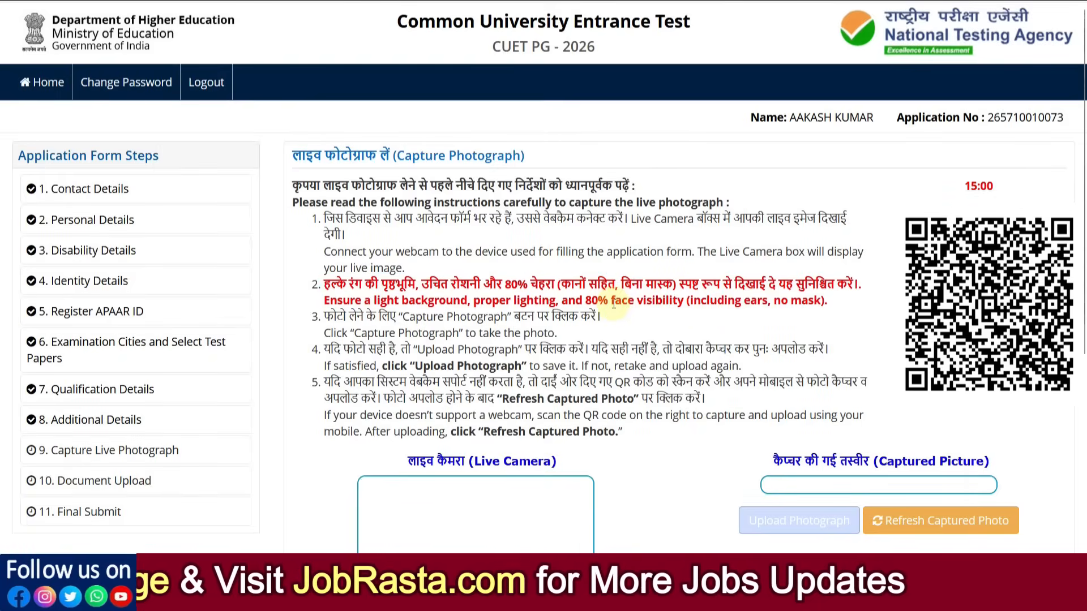
scroll(613, 304, "down", 2)
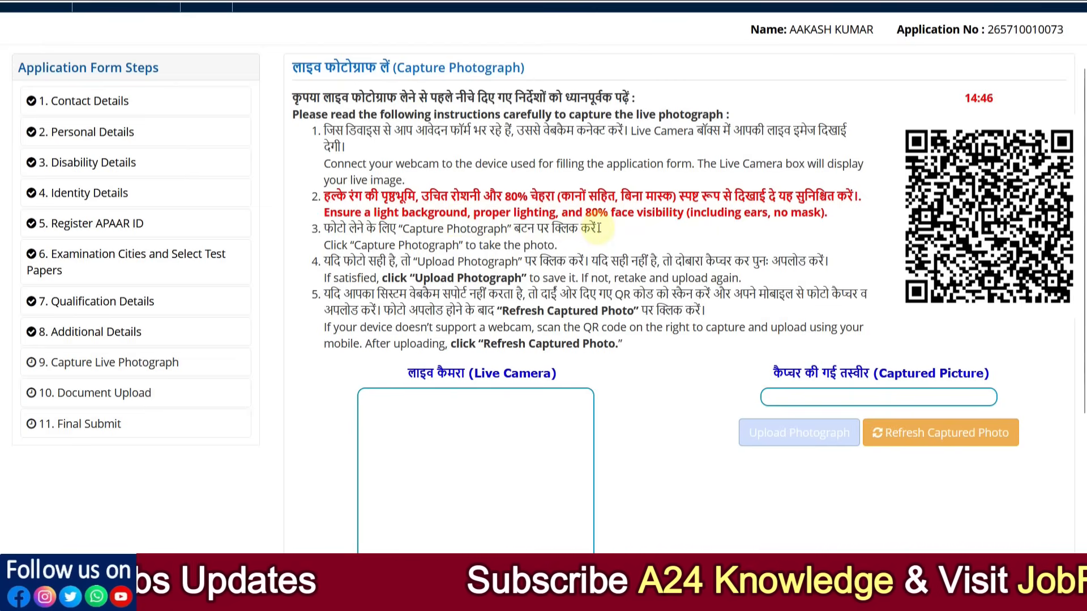
scroll(598, 228, "down", 3)
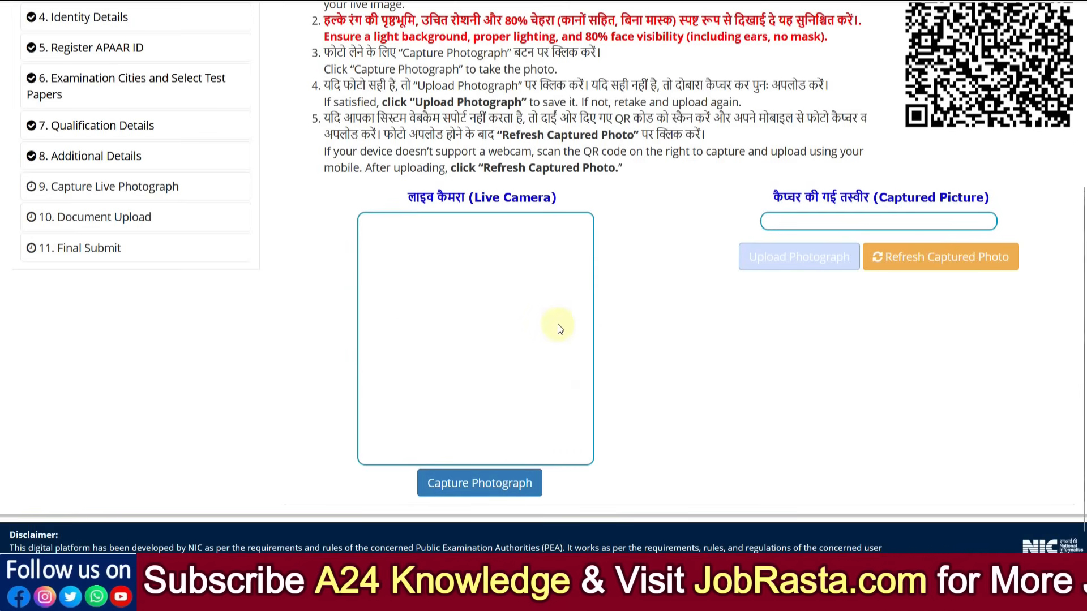
scroll(654, 324, "up", 2)
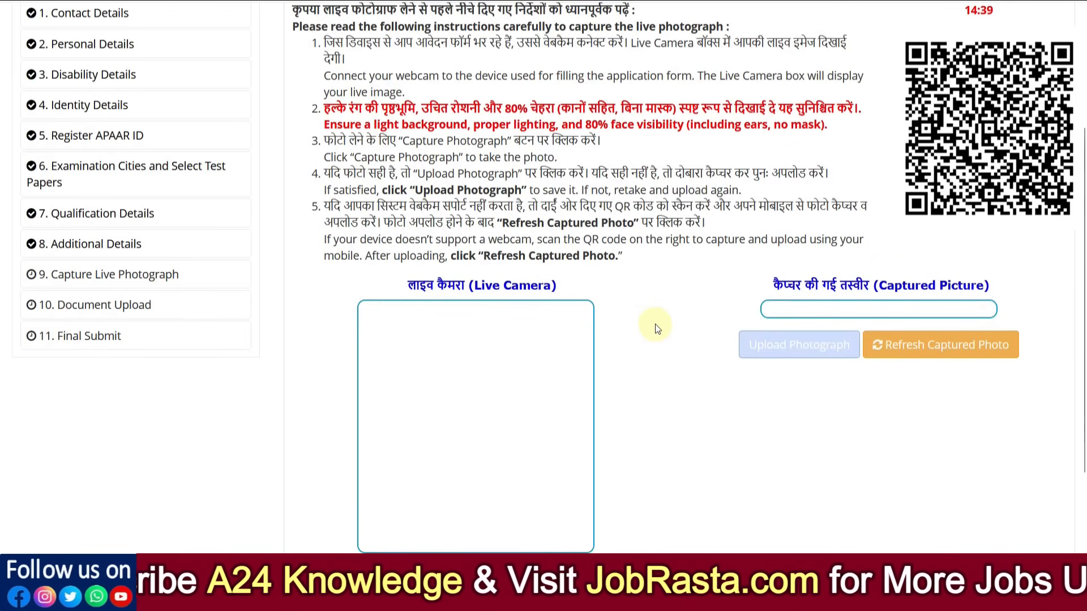
scroll(654, 324, "up", 2)
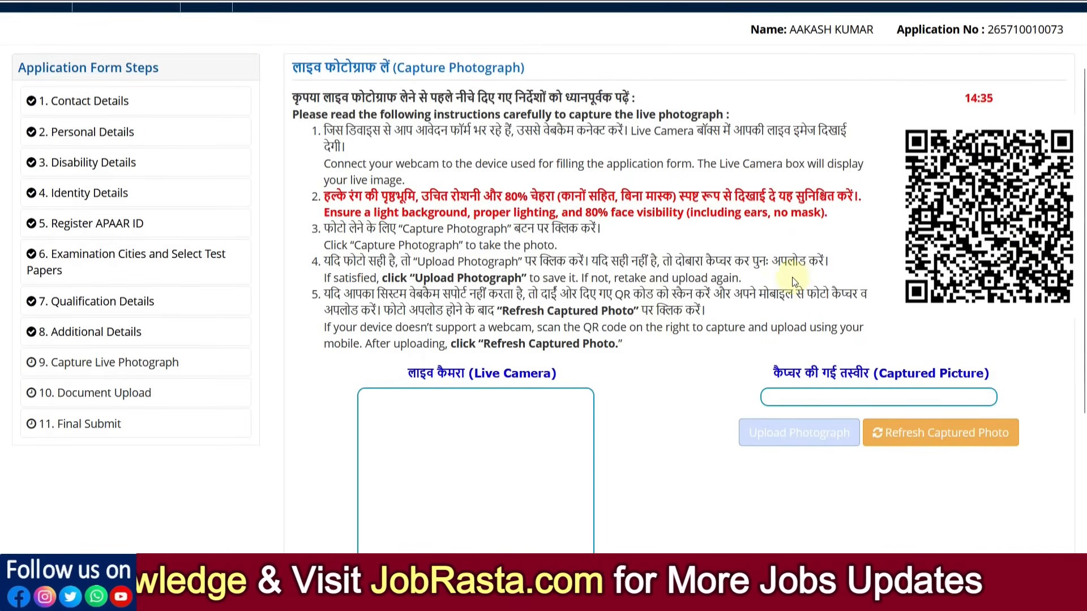
left_click_drag(422, 295, 506, 307)
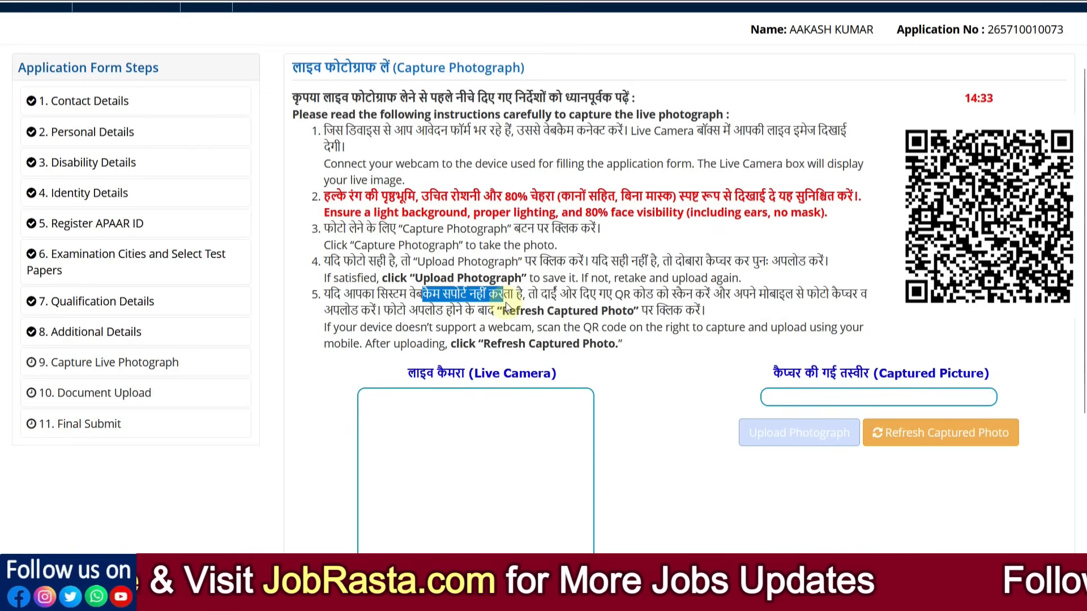
left_click(510, 300)
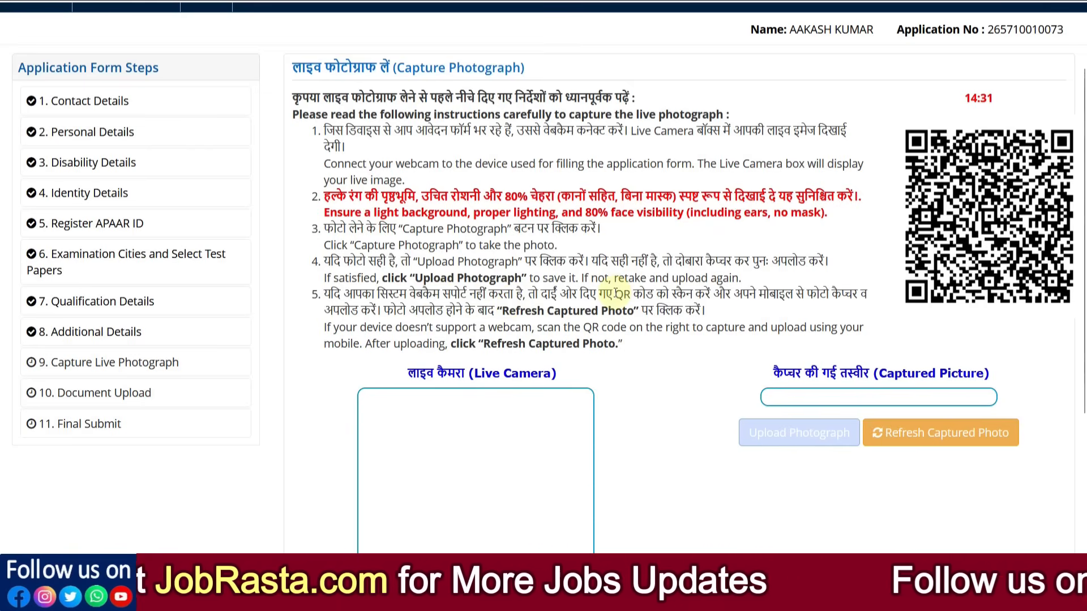
left_click_drag(616, 293, 692, 294)
left_click(710, 294)
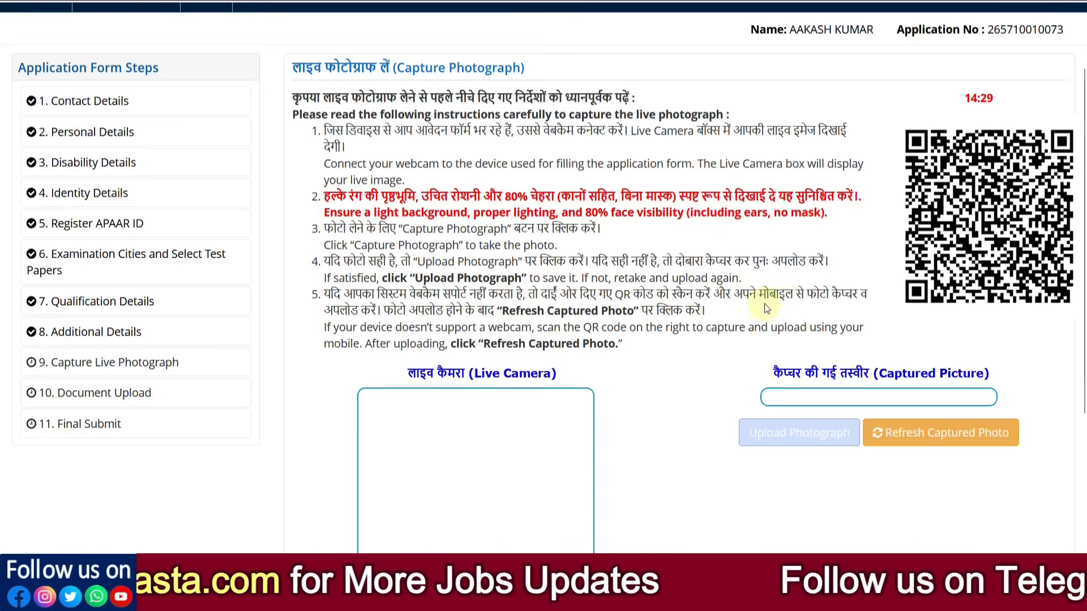
left_click_drag(778, 294, 831, 297)
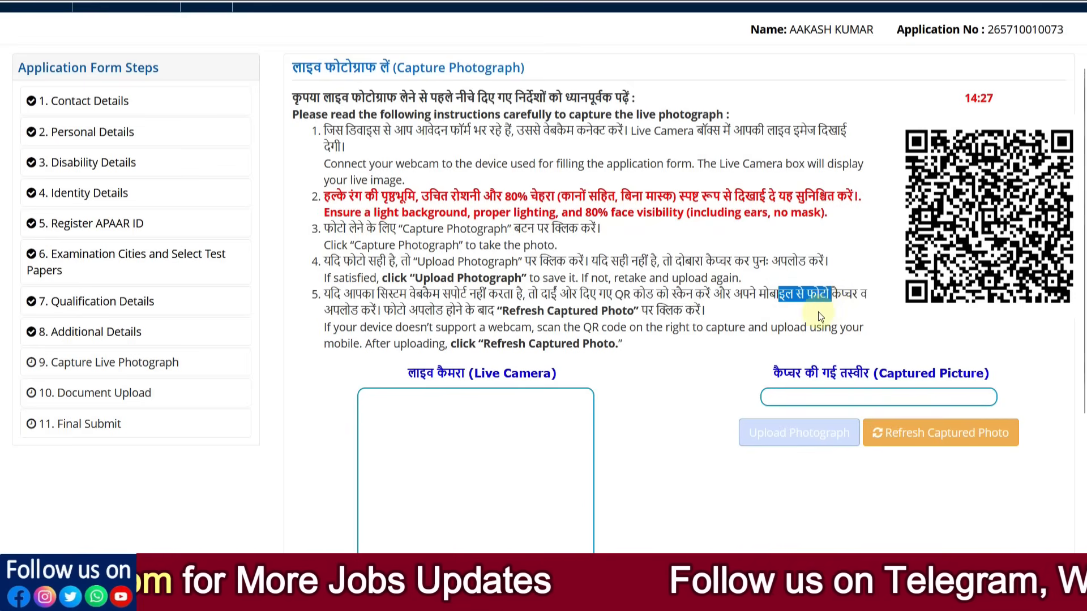
left_click(820, 316)
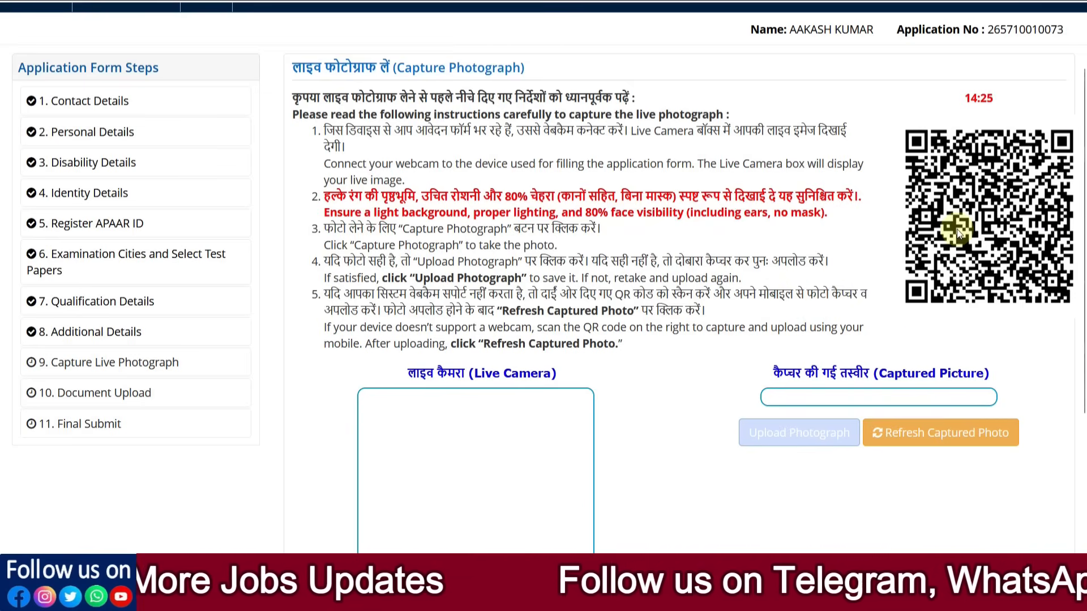